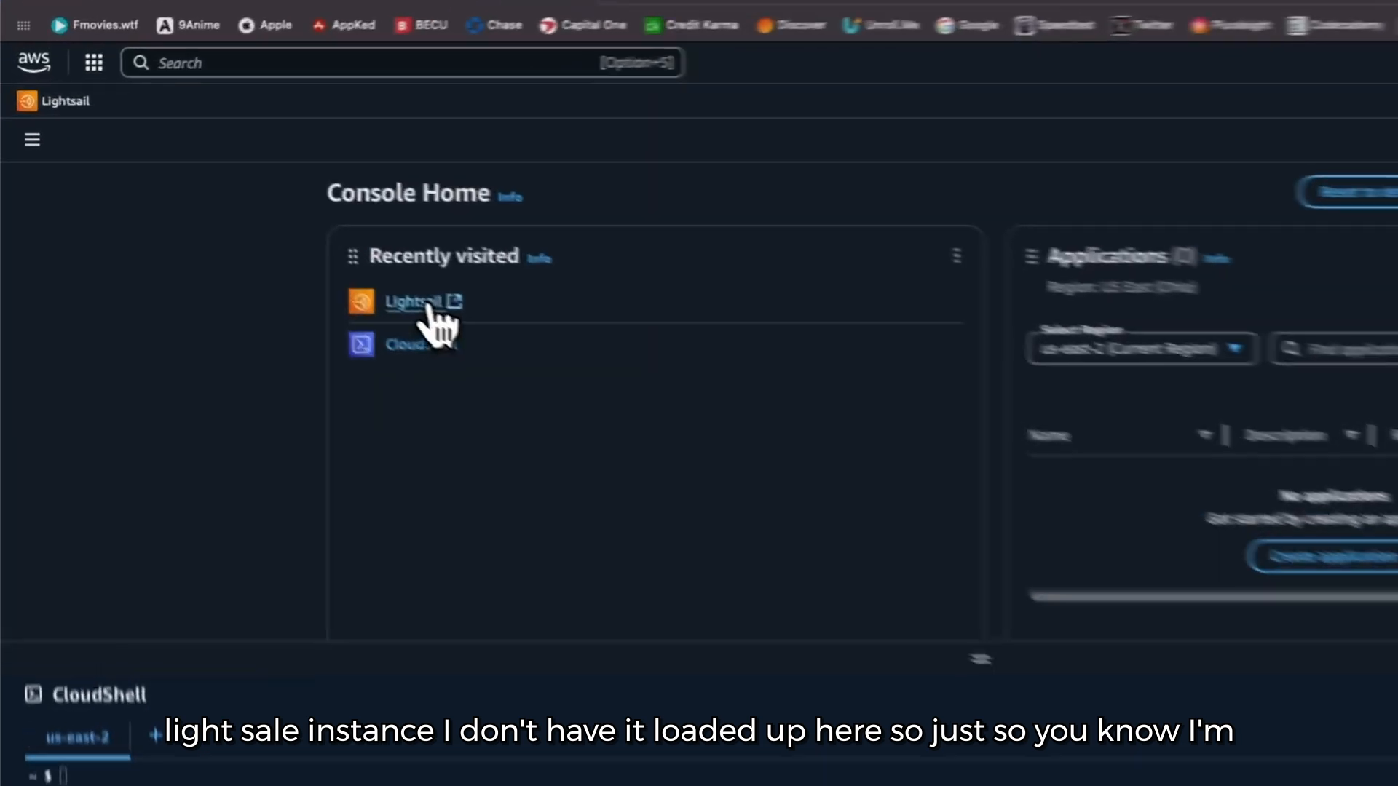
Step: Open the Splunk-Enterprise instance in Lightsail and review its region, IP addresses and connection details
left_click(300, 239)
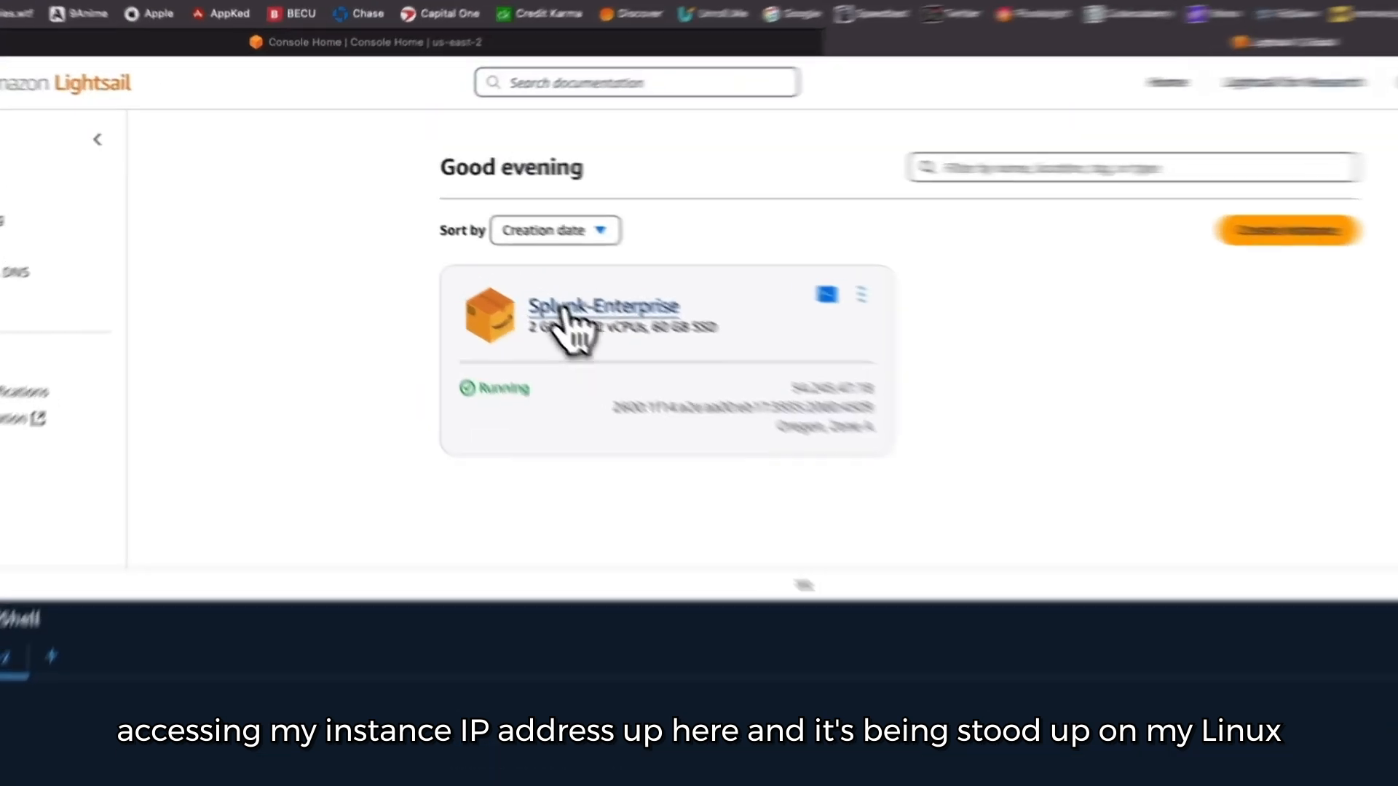
left_click(501, 268)
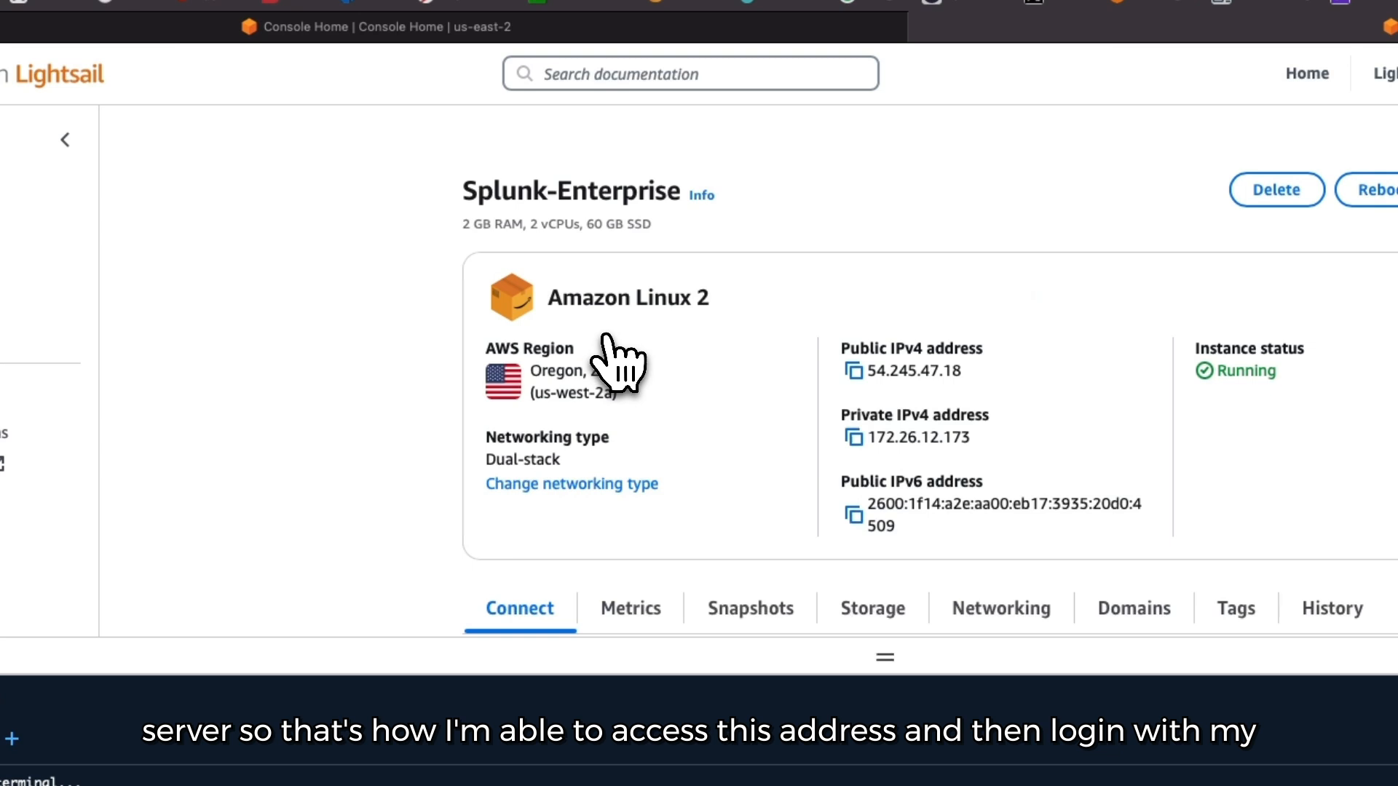
scroll(606, 337, "down", 2)
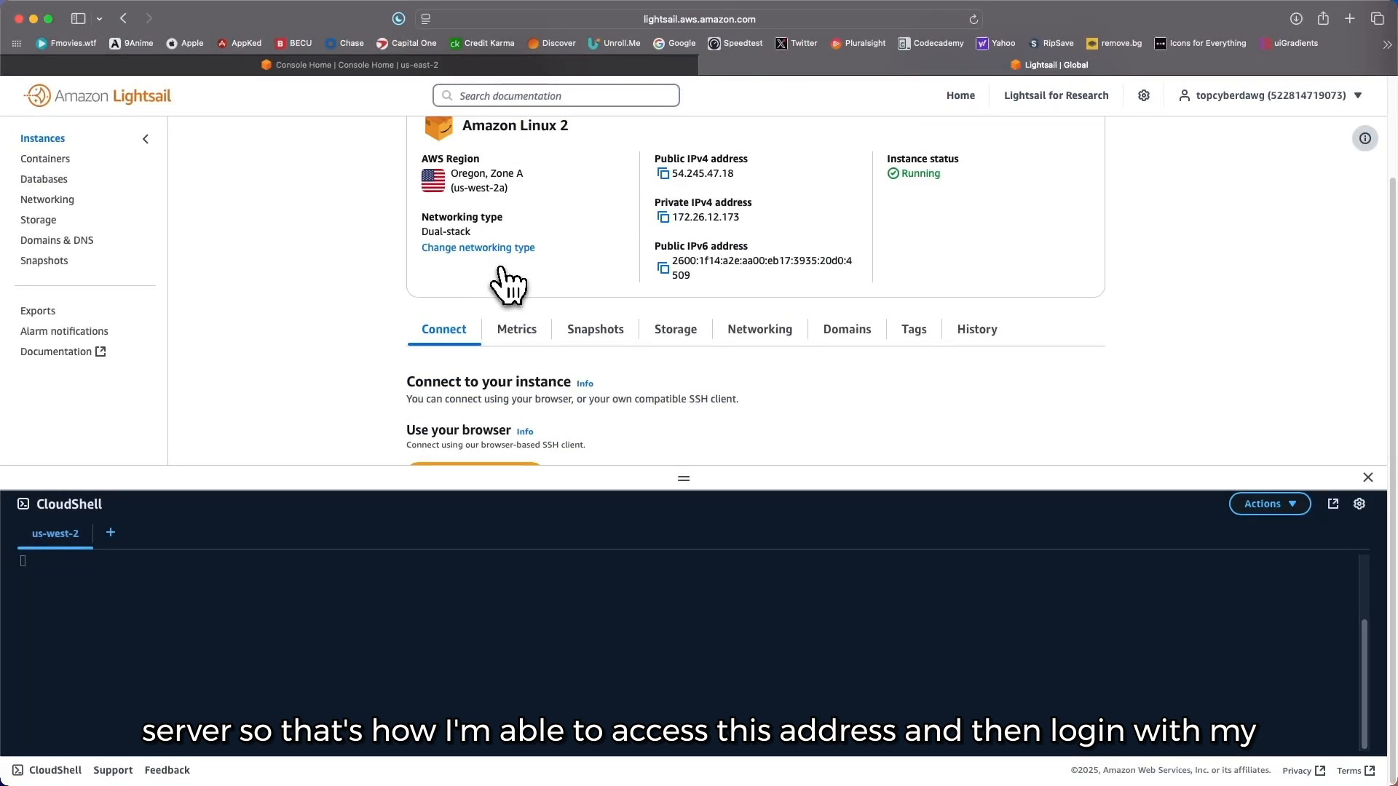
scroll(501, 281, "up", 2)
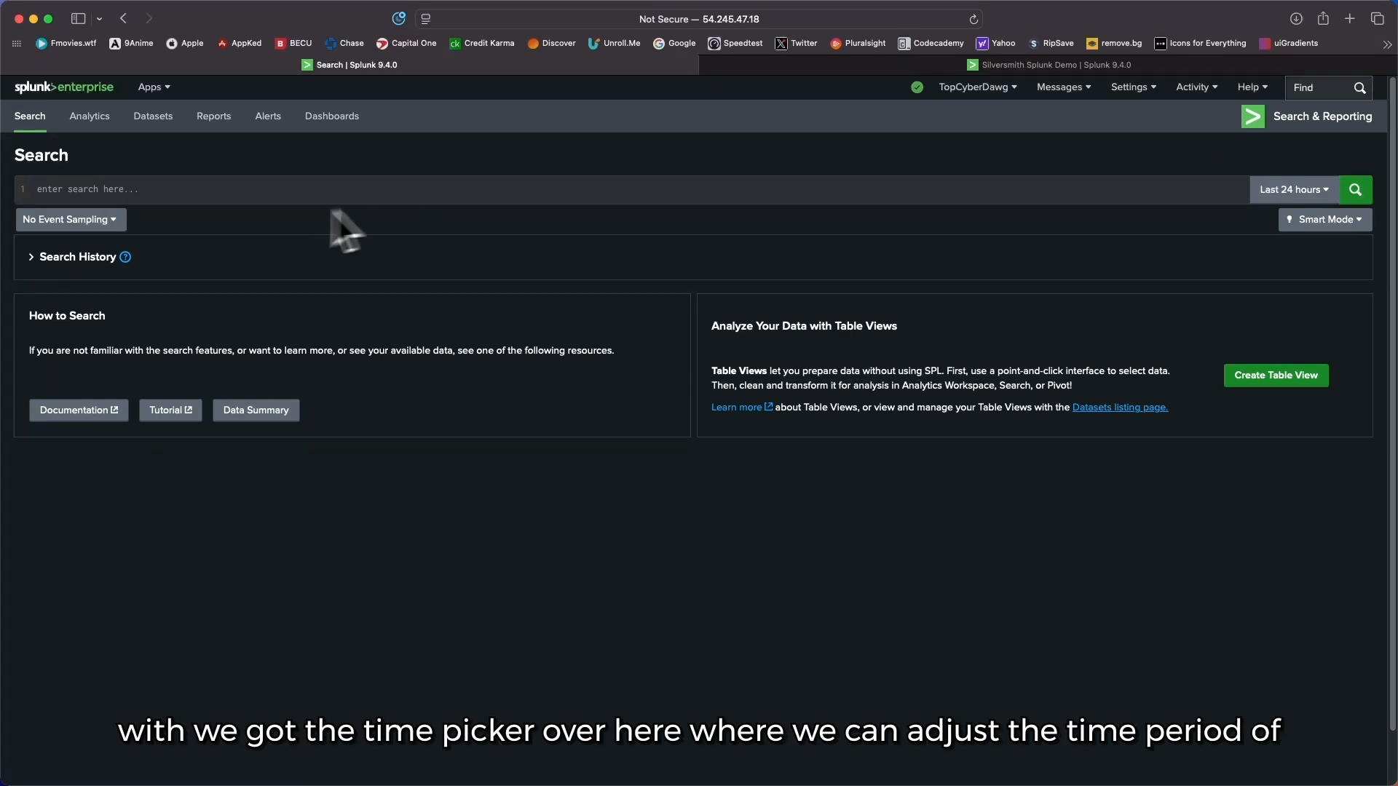
Step: View the time range presets on the Splunk search page, and expand the search history to review past queries
left_click(1294, 190)
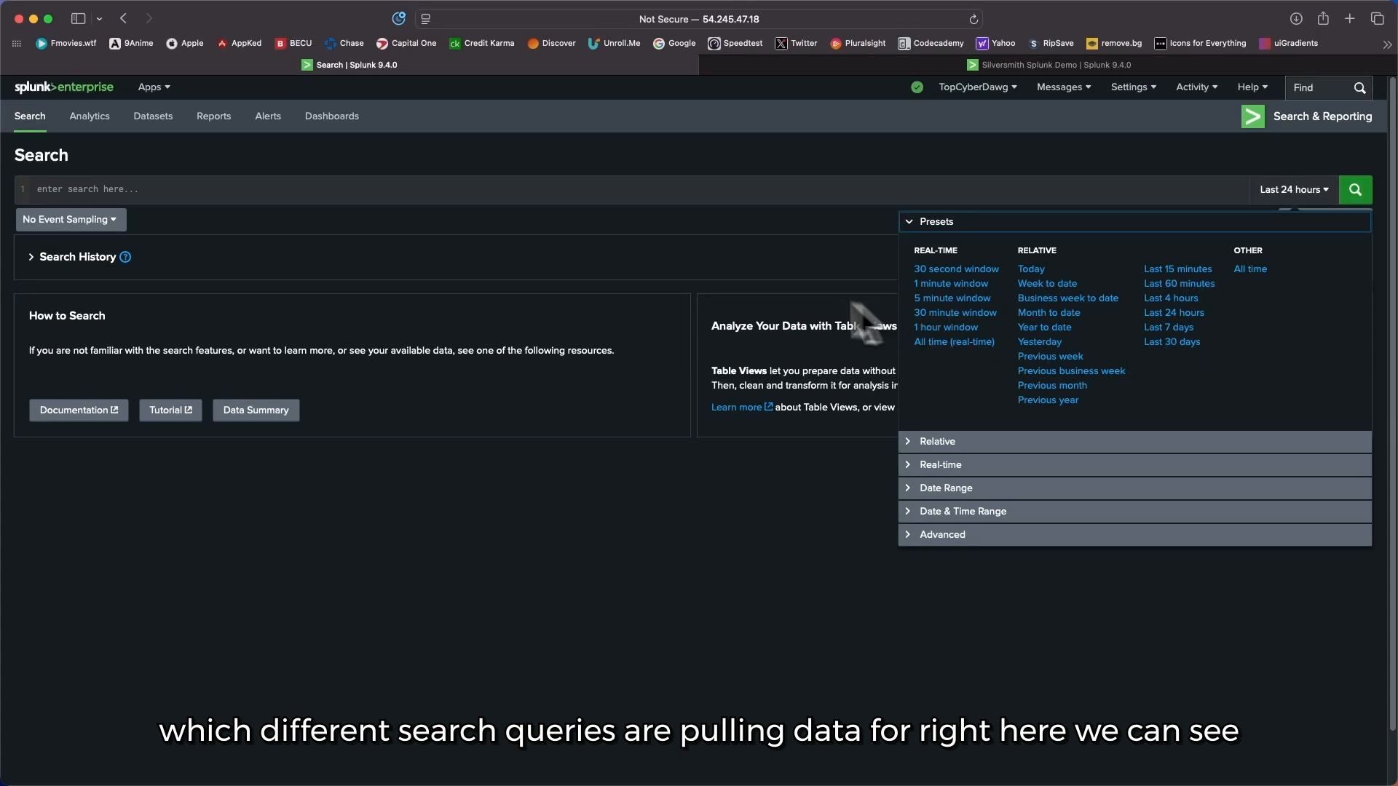
left_click(53, 308)
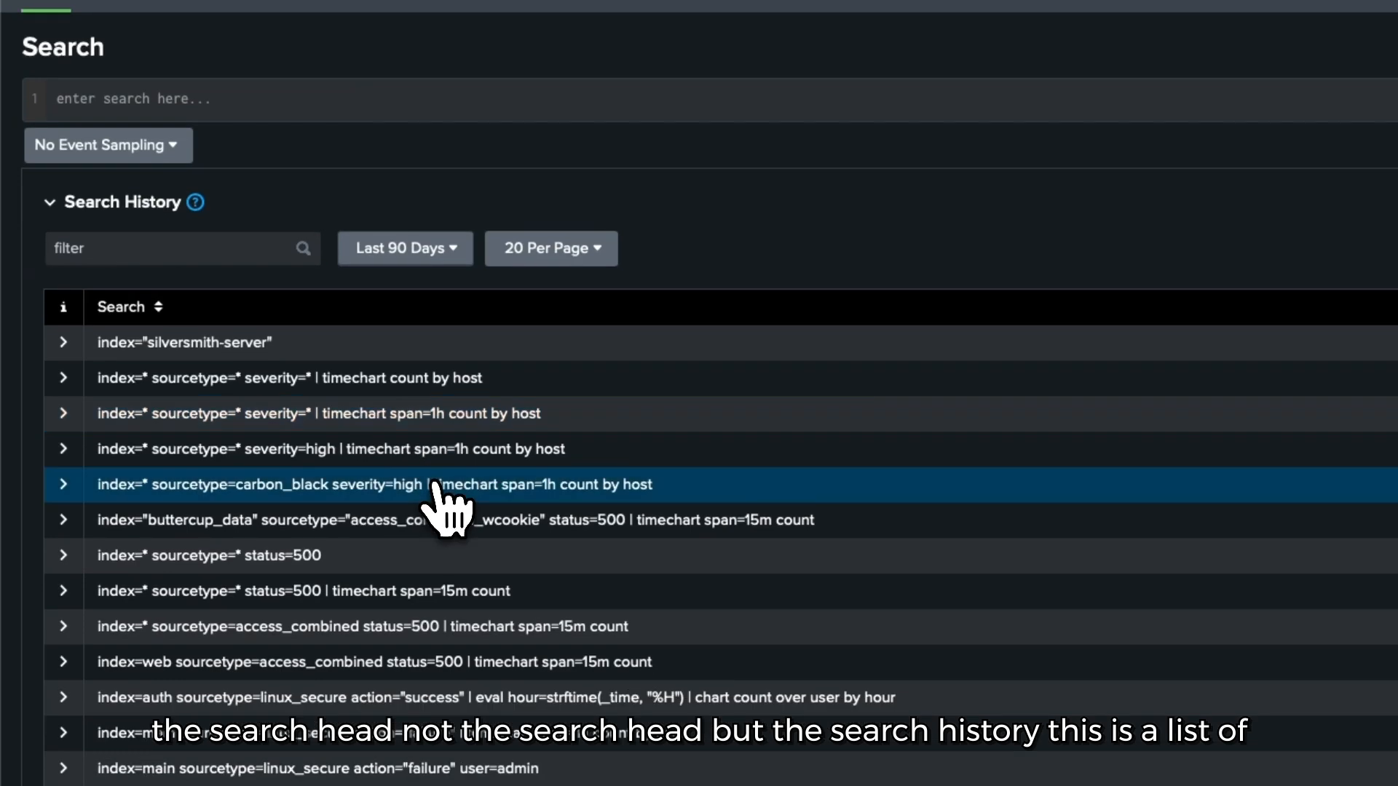
scroll(298, 405, "down", 1)
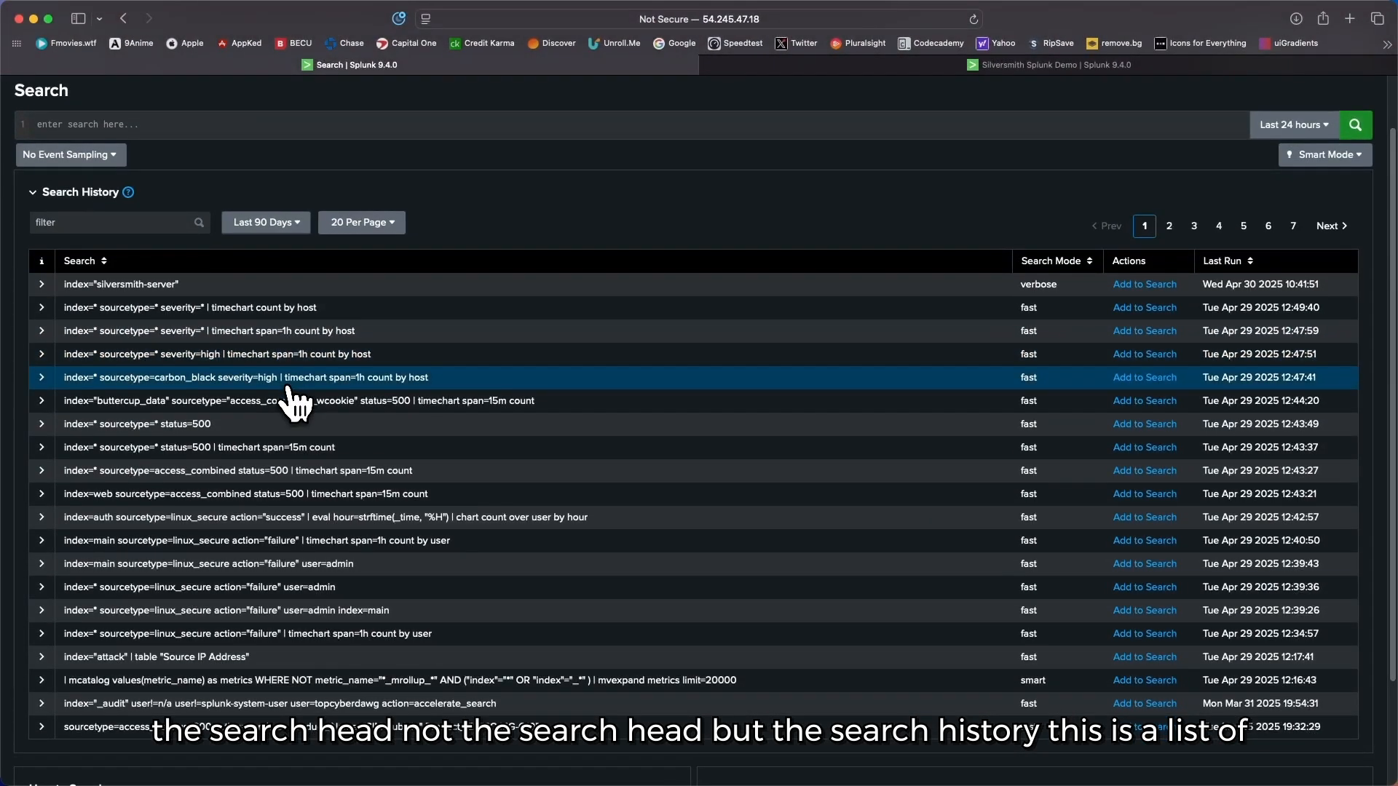
scroll(295, 401, "down", 1)
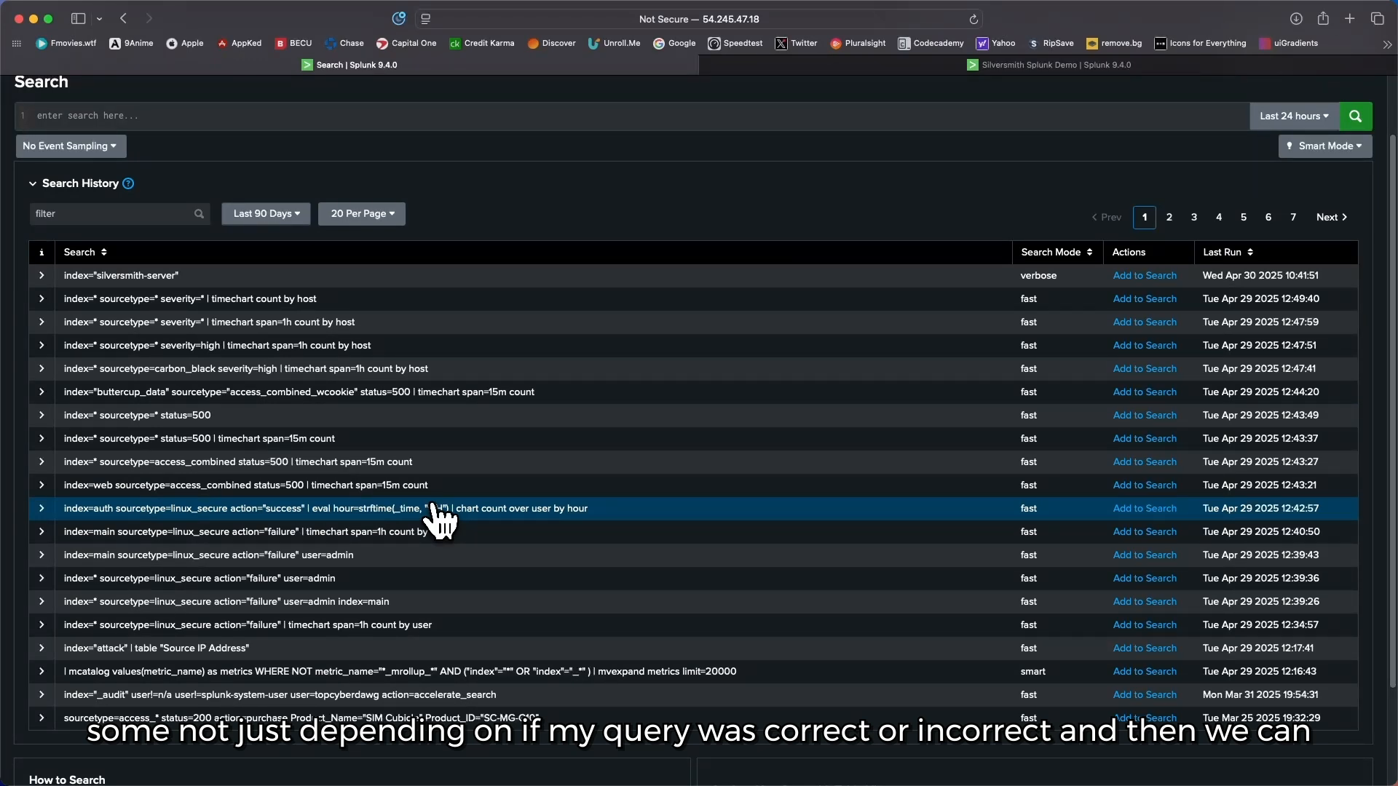
scroll(503, 508, "down", 3)
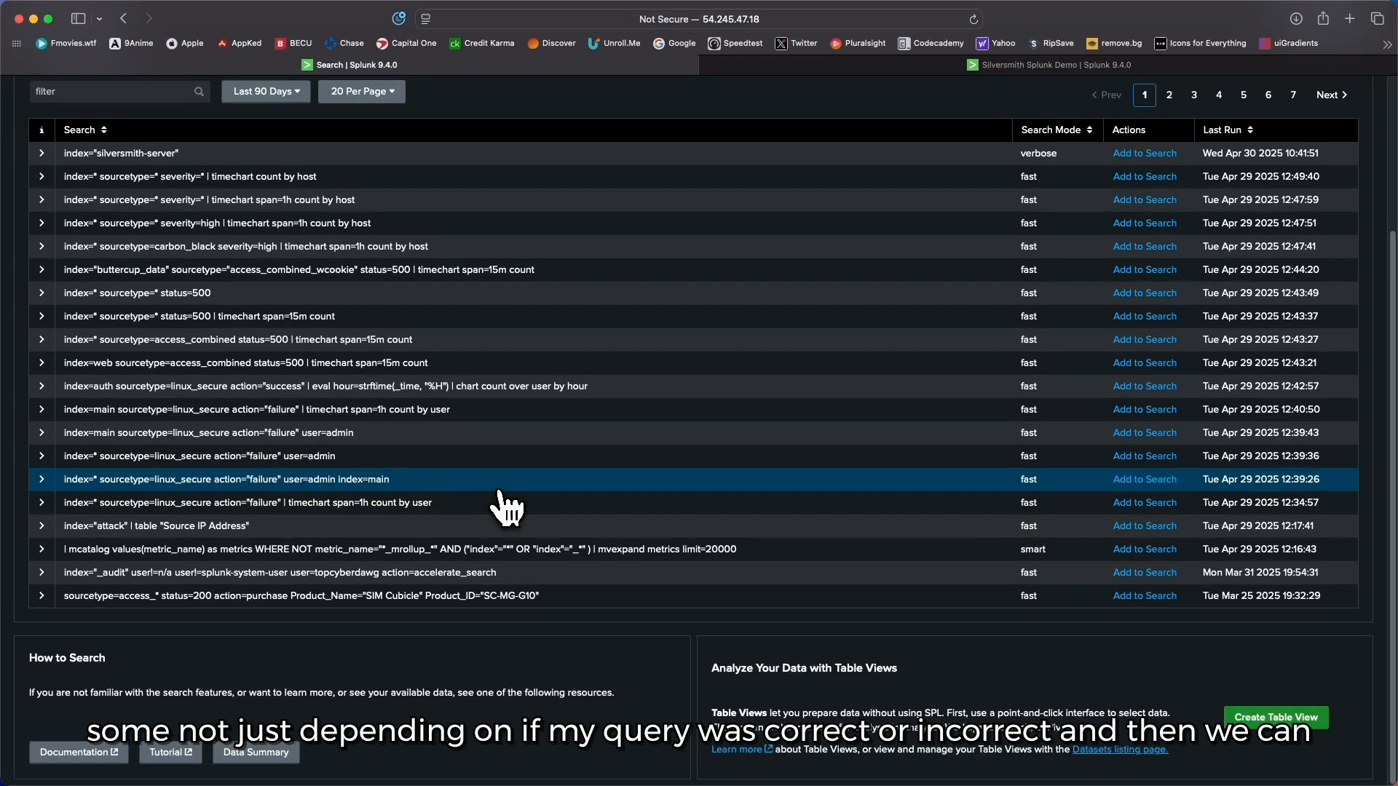
scroll(507, 508, "up", 3)
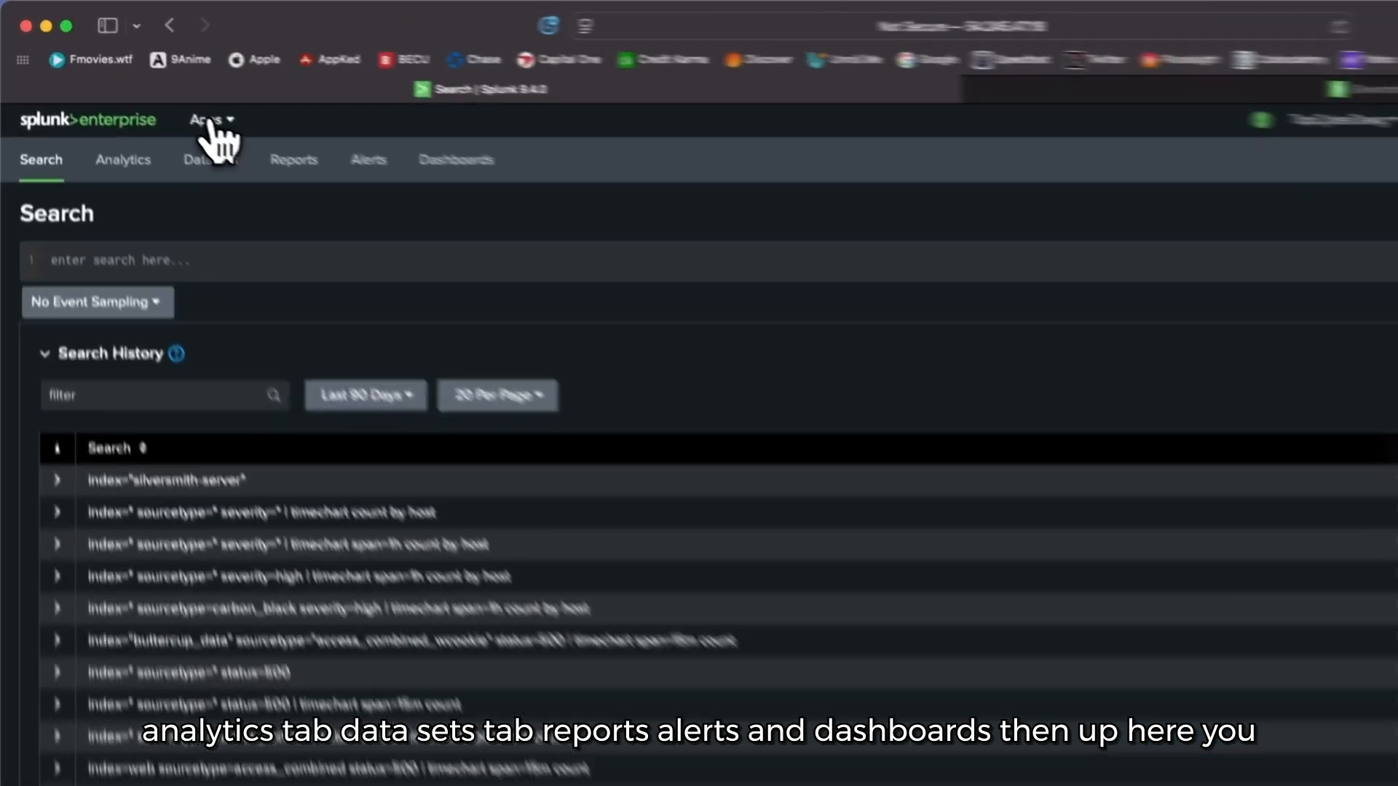
Step: Open the Splunk catalogue for finding more apps
left_click(153, 87)
left_click(306, 138)
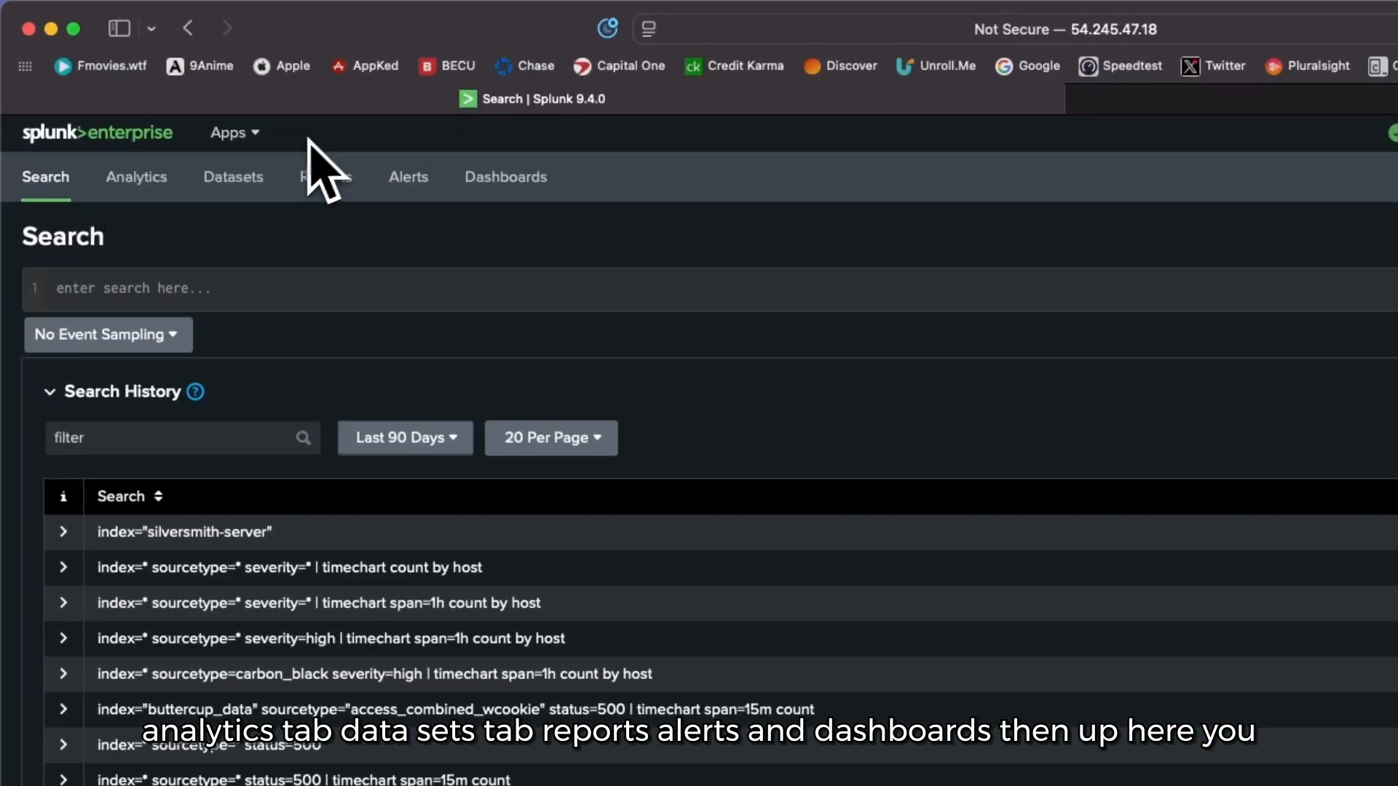
left_click(249, 142)
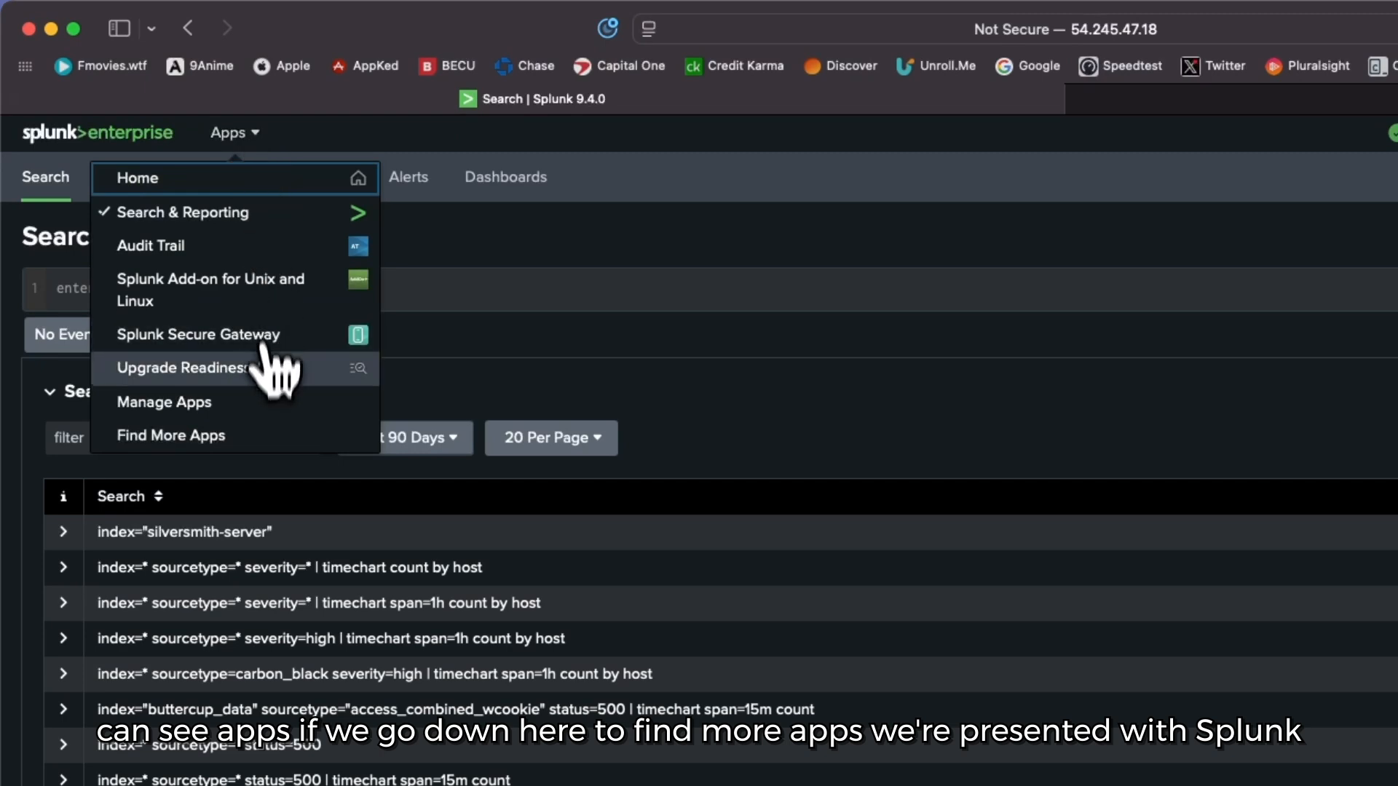
left_click(248, 436)
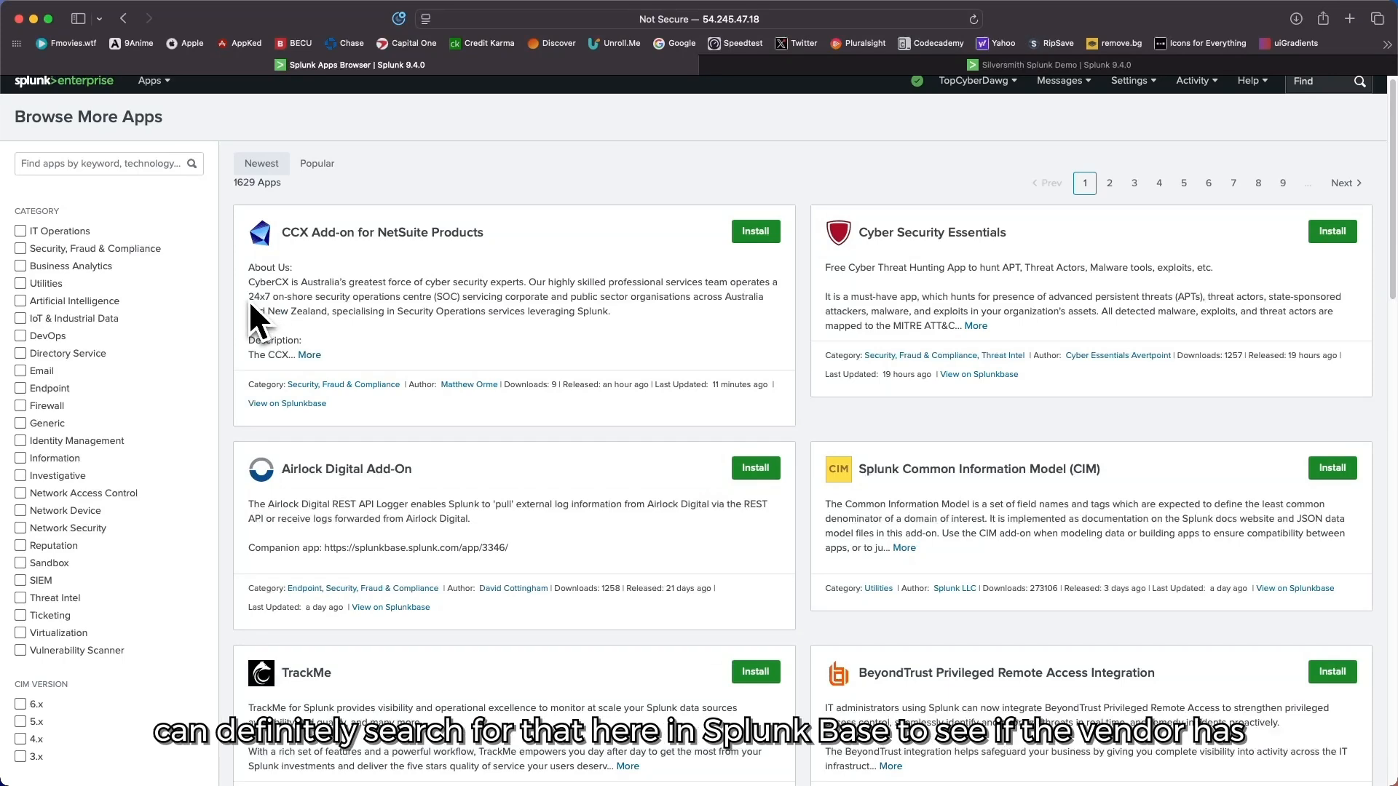
Step: Search the app catalogue for jamf and look over the matching add-ons
left_click(66, 164)
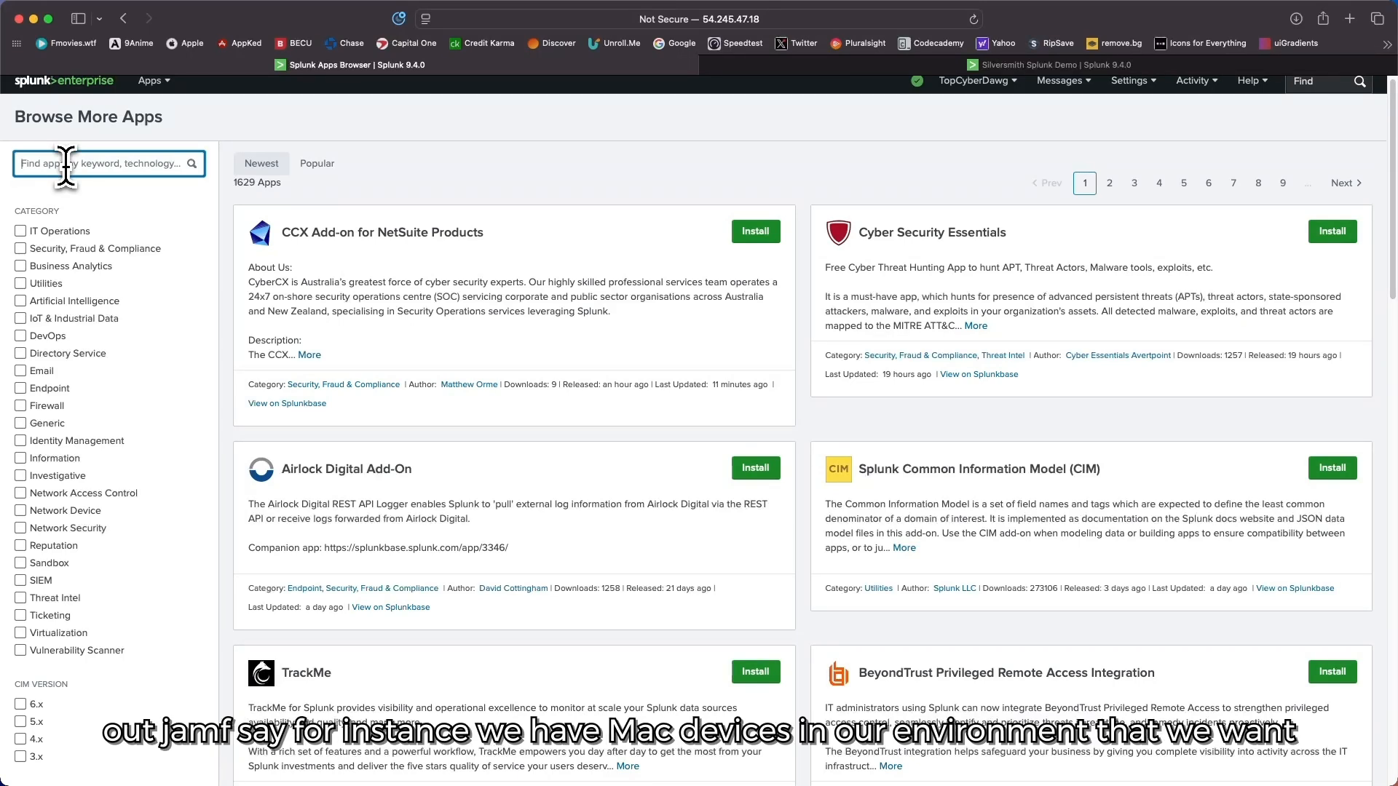
type("jamf")
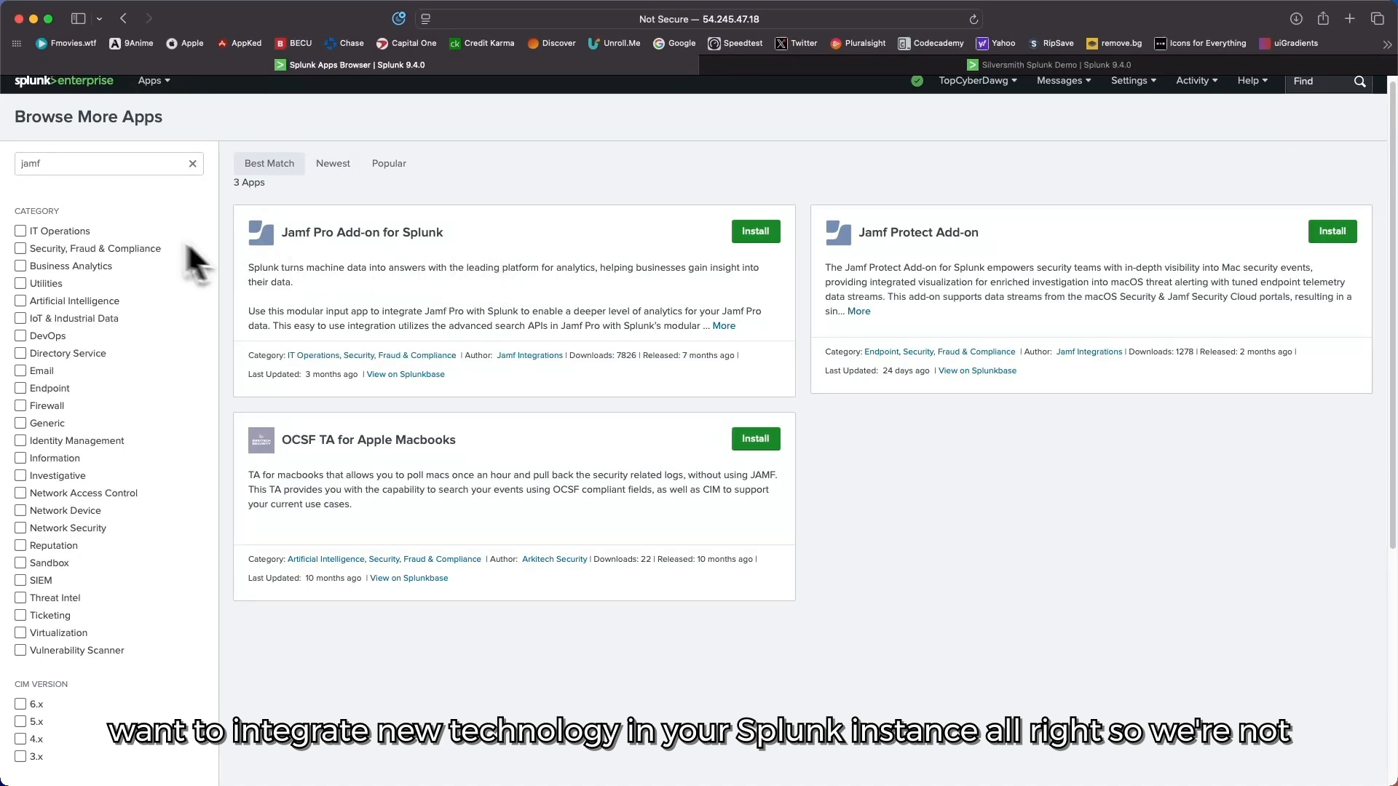
scroll(291, 277, "up", 1)
scroll(219, 230, "down", 1)
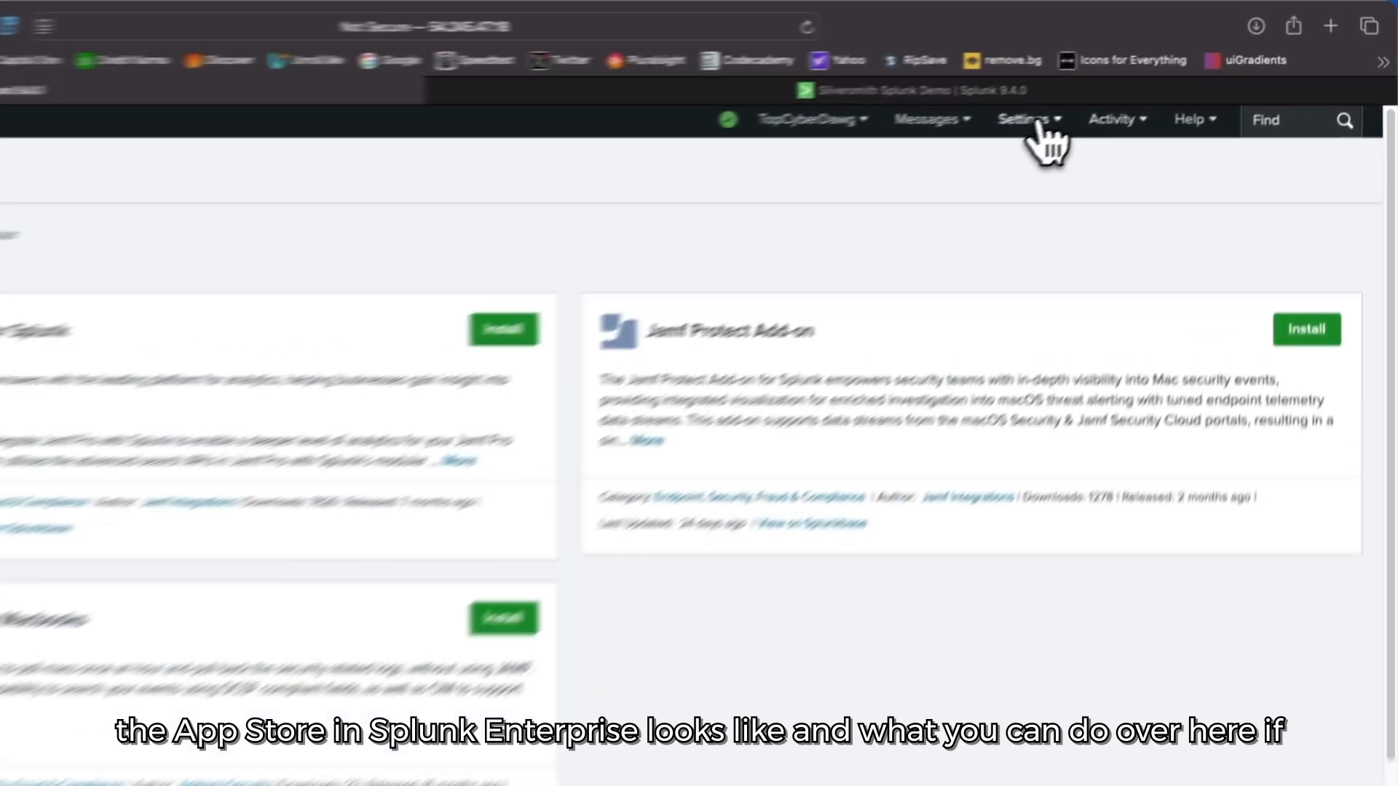
Step: View the Add Data page with its onboarding methods, and open the Users administration page
left_click(1129, 85)
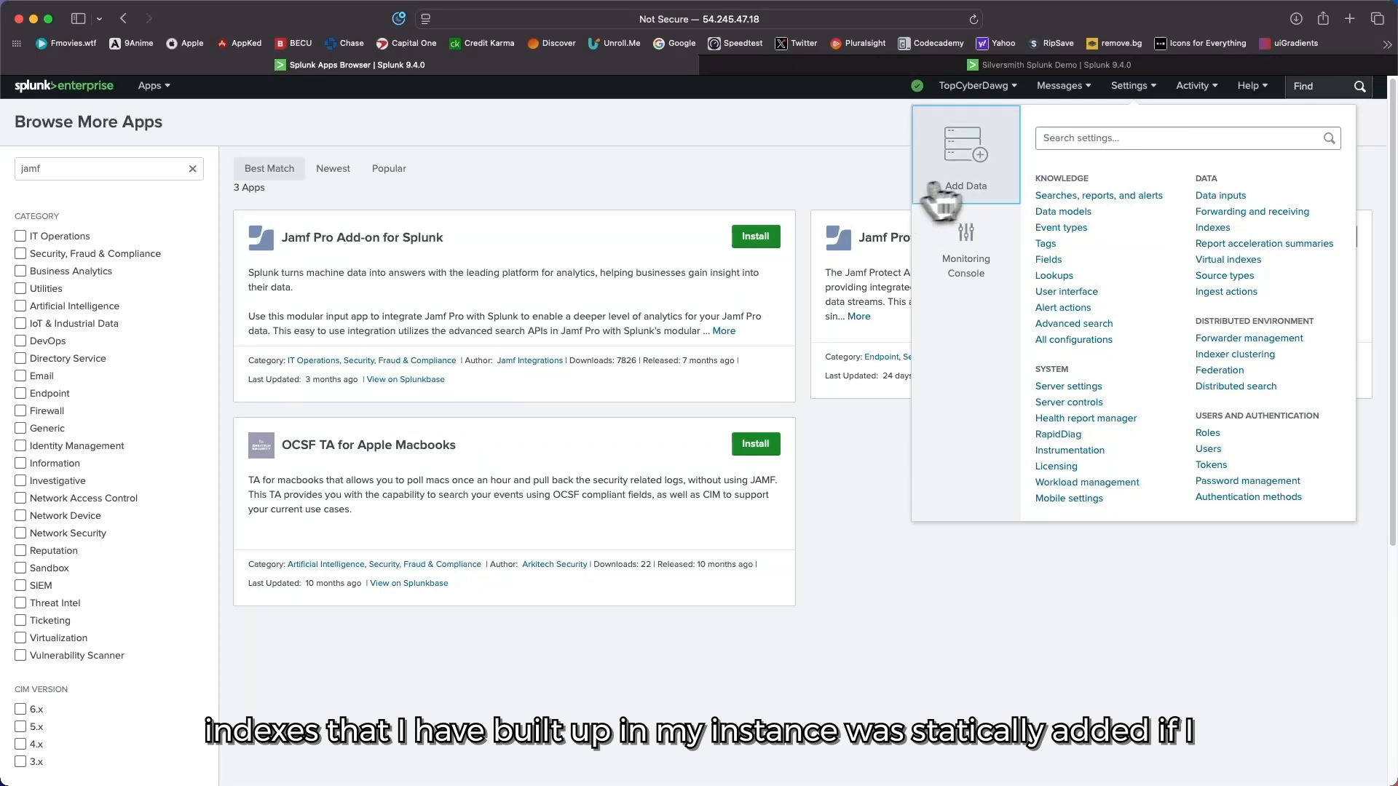
left_click(979, 179)
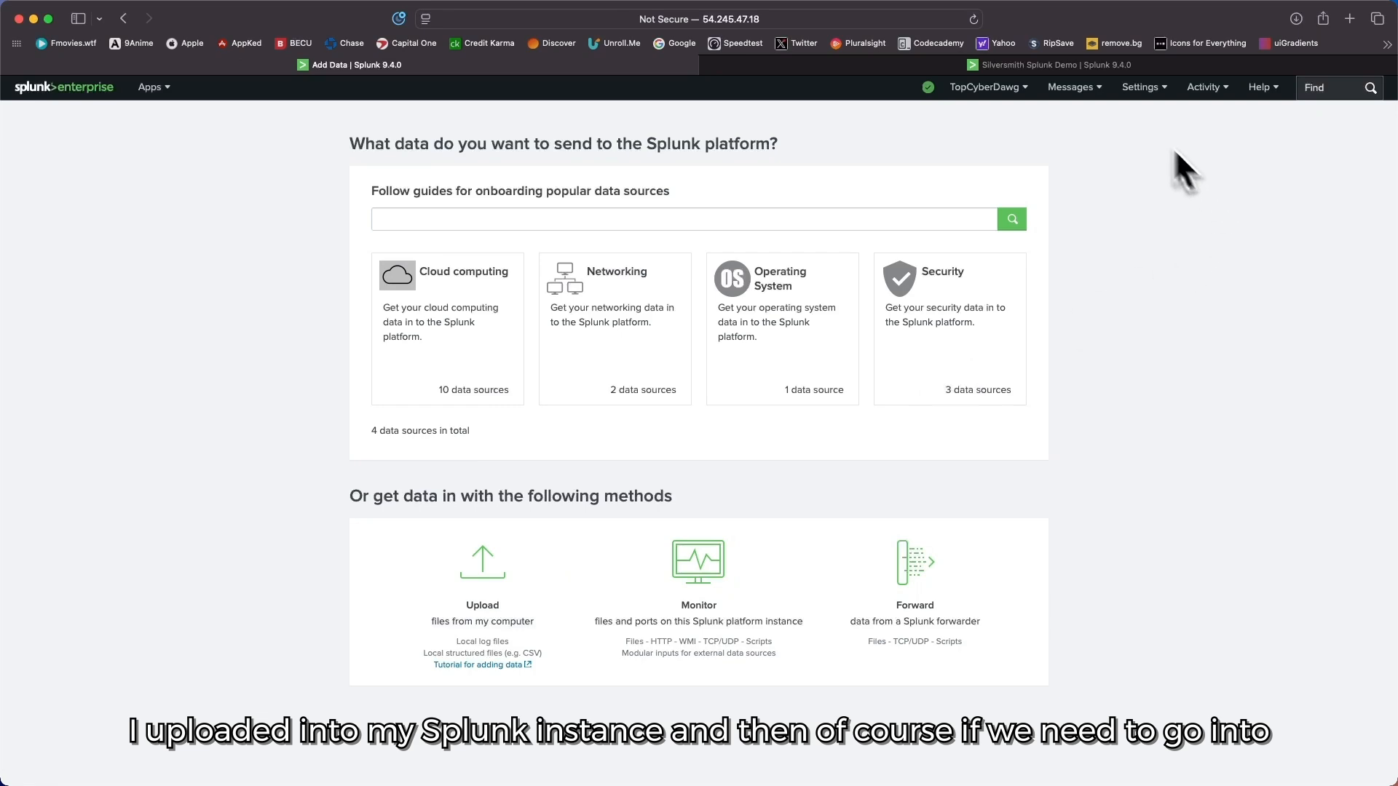
left_click(1111, 82)
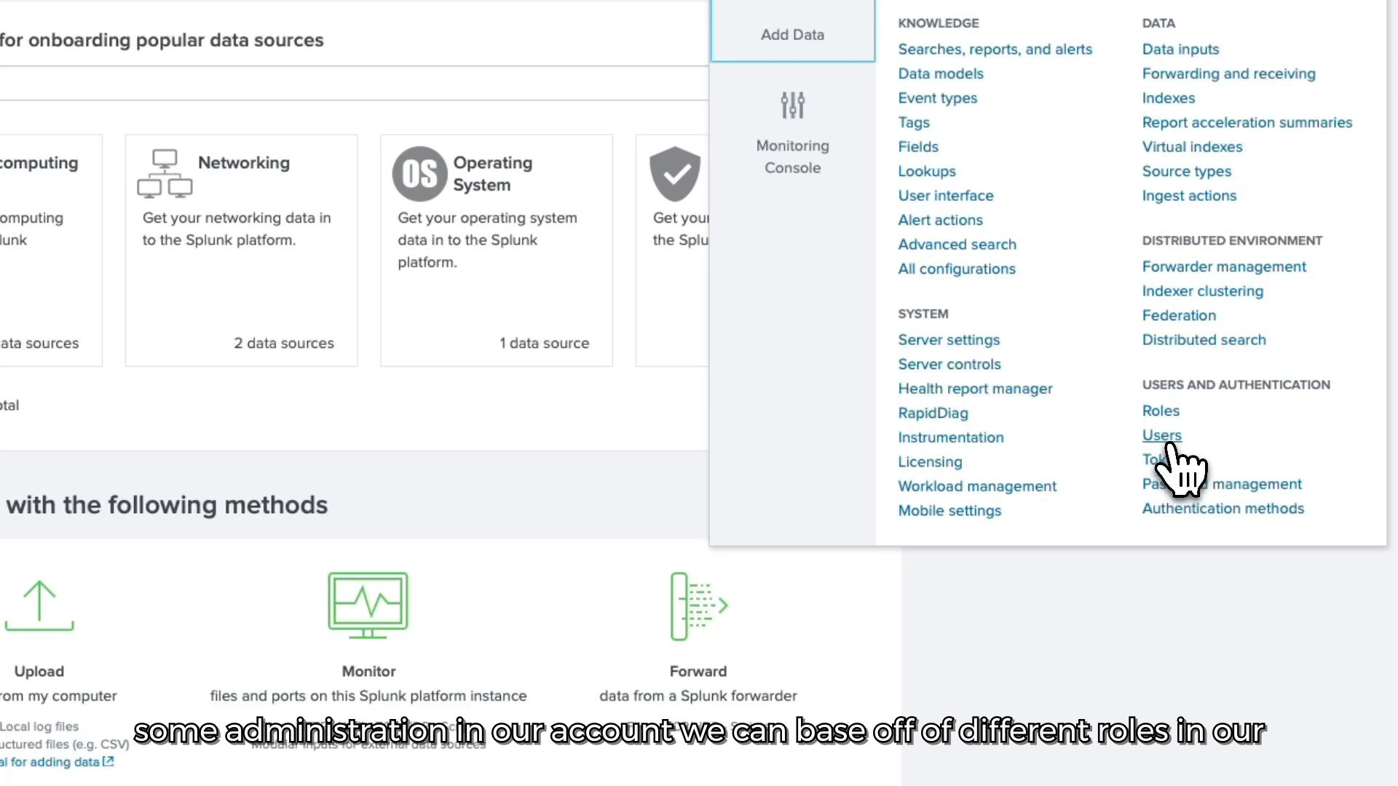
left_click(1167, 442)
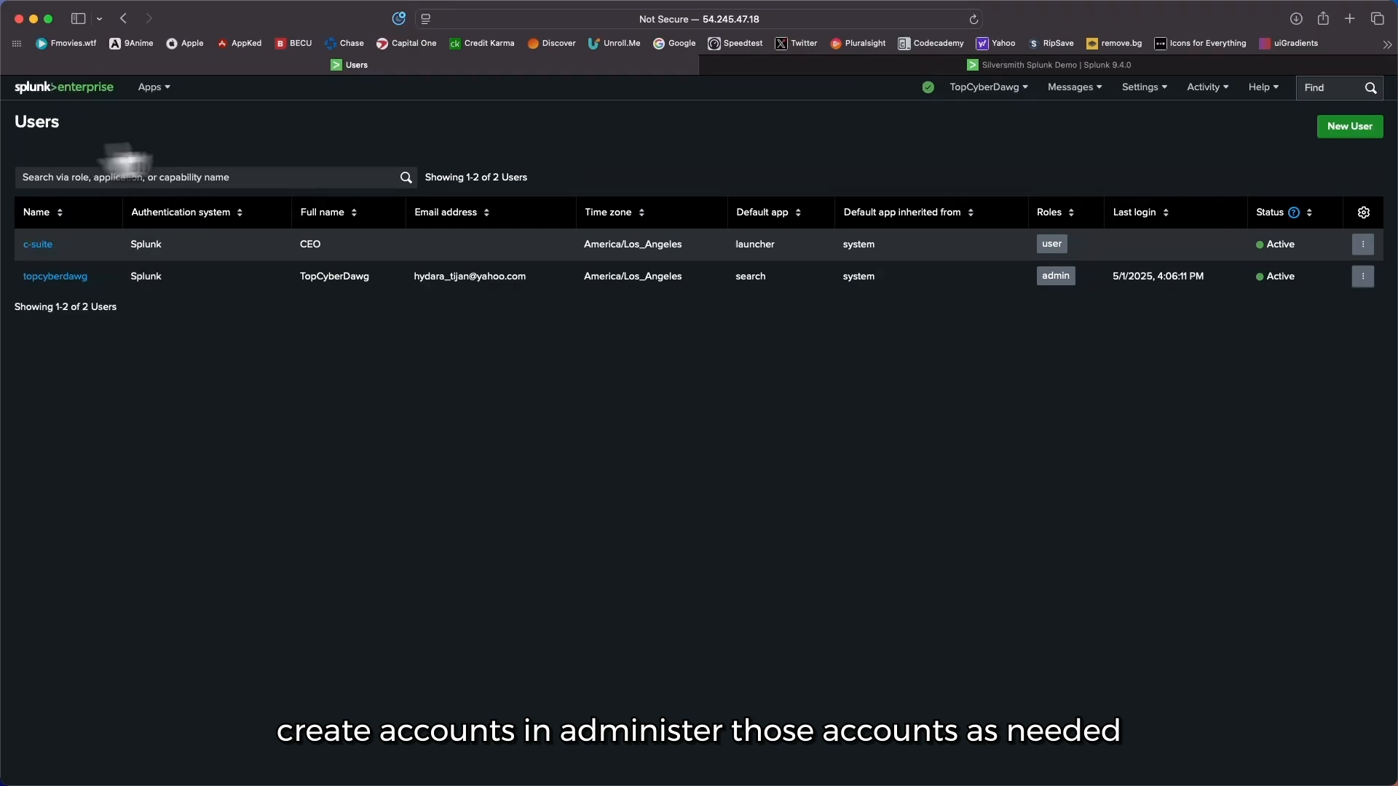
Step: Open the Licensing page and review the license group, alerts, daily volume and expiration
left_click(1137, 88)
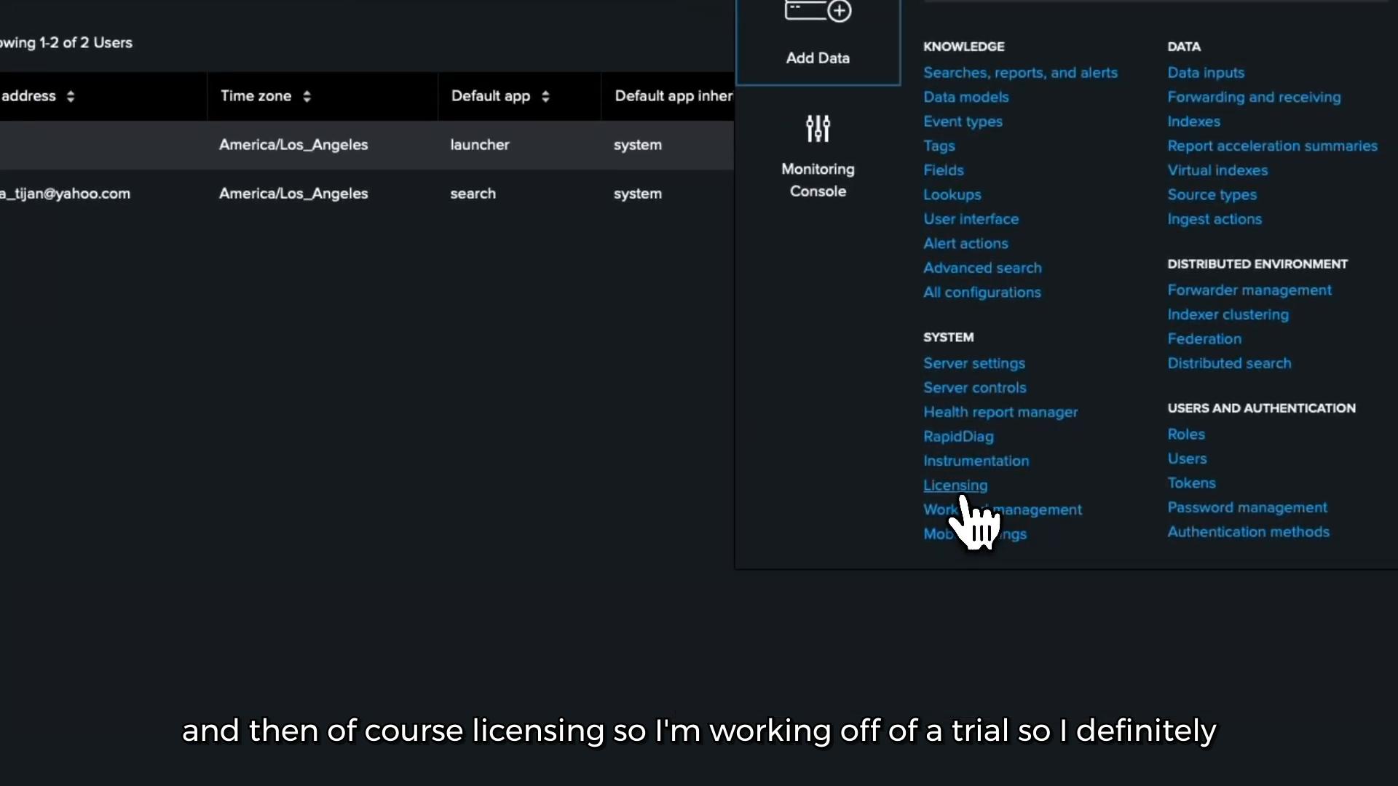
left_click(959, 493)
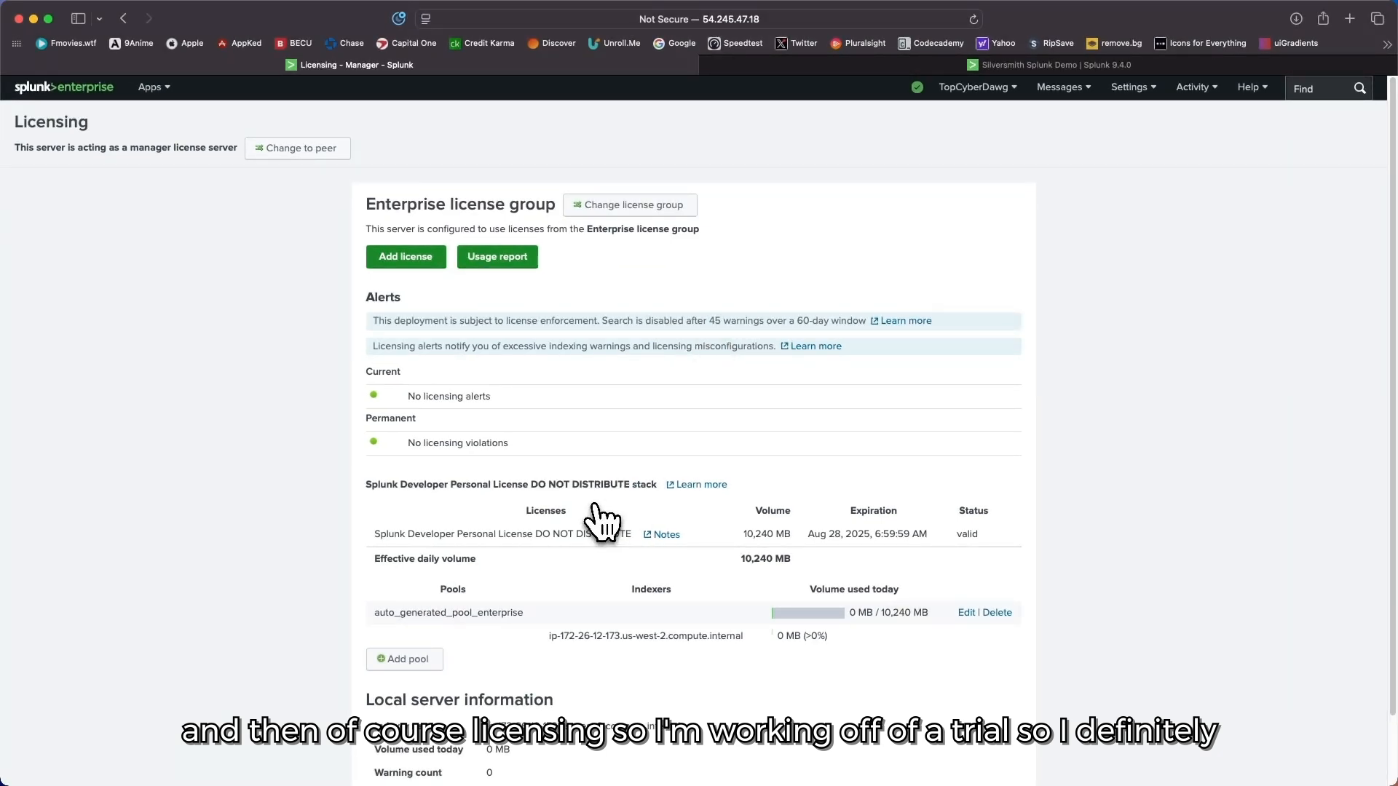
scroll(582, 500, "down", 2)
scroll(578, 497, "up", 2)
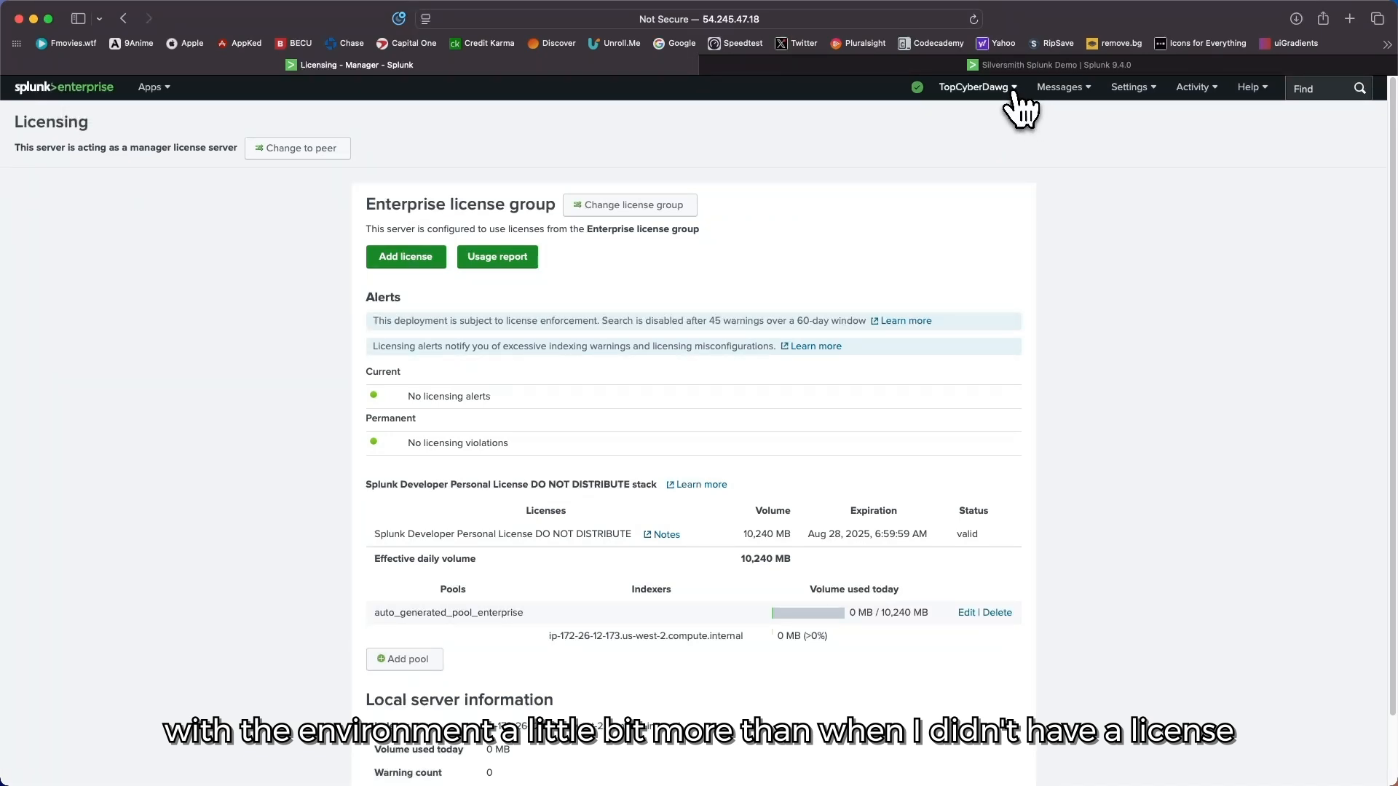
Step: Look over the available Settings categories and return to the Splunk home page
left_click(1049, 87)
left_click(1133, 87)
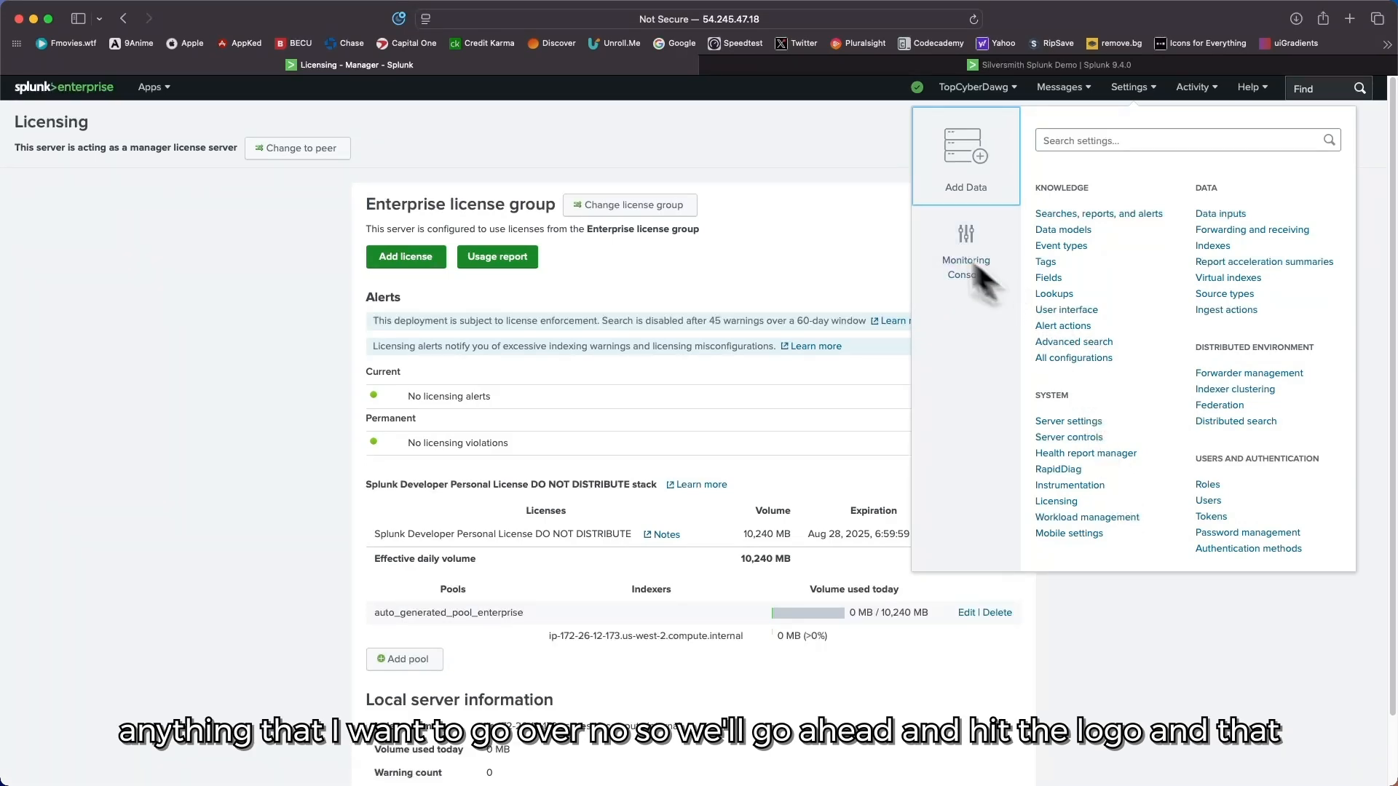
left_click(864, 163)
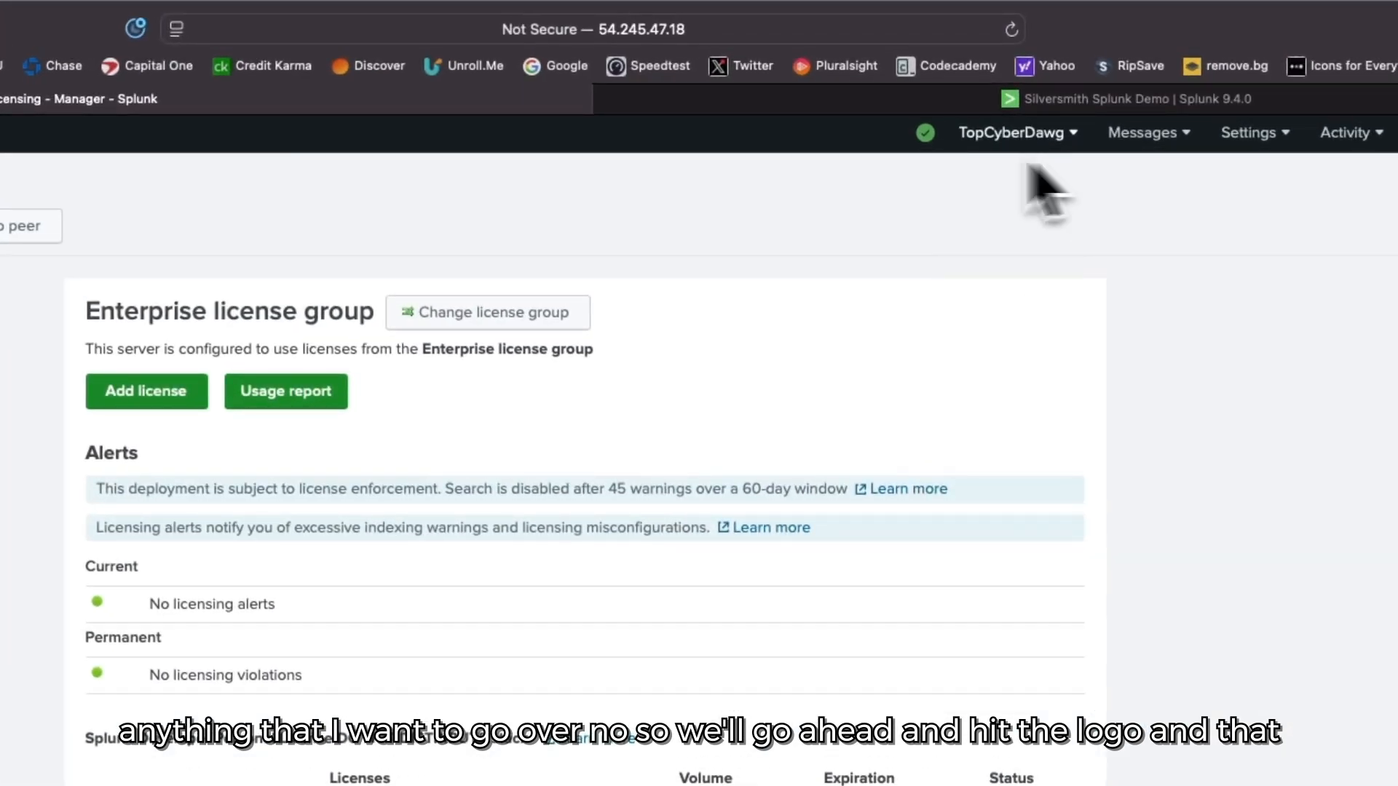
left_click(108, 134)
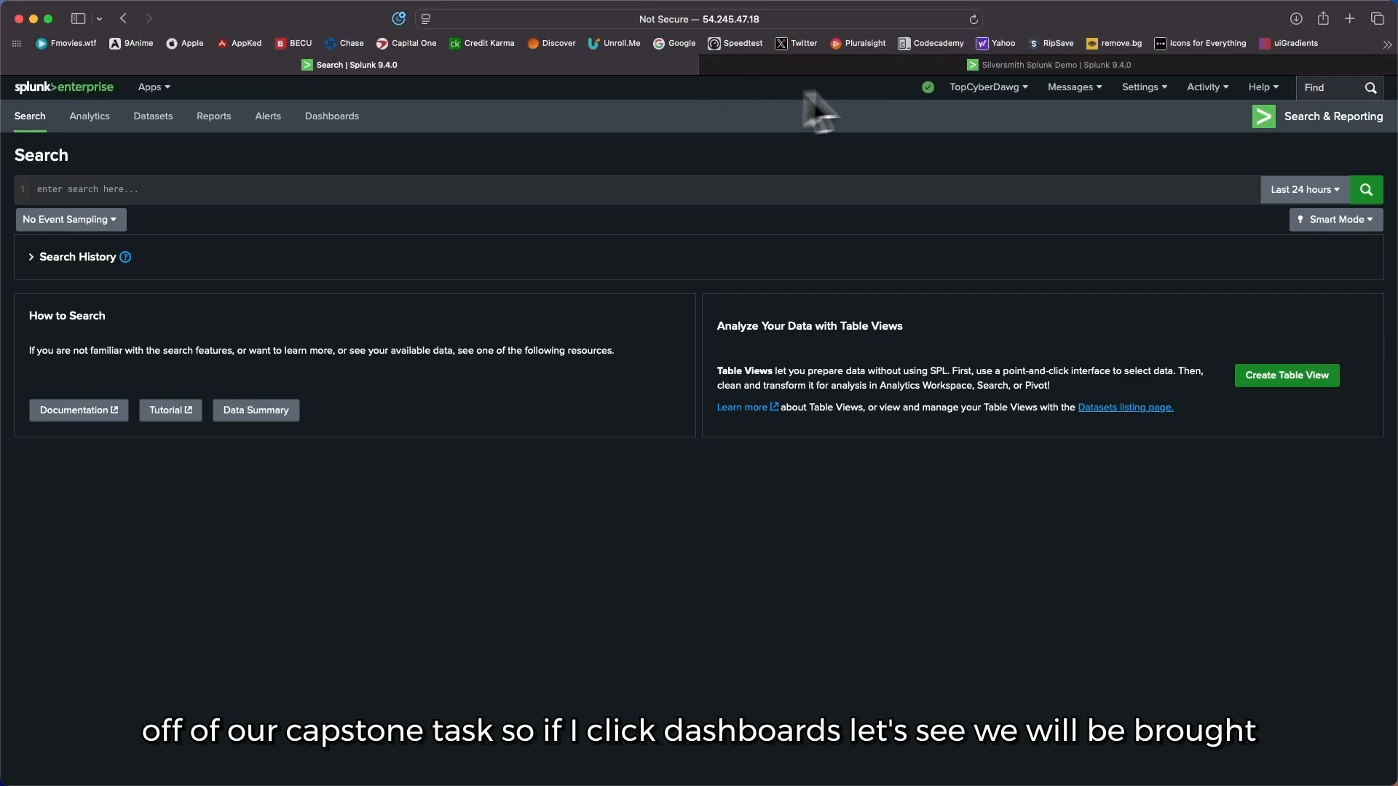
Step: List the dashboards and bring up the already loaded Silversmith Splunk Demo dashboard to survey its alert and sales panels
left_click(331, 116)
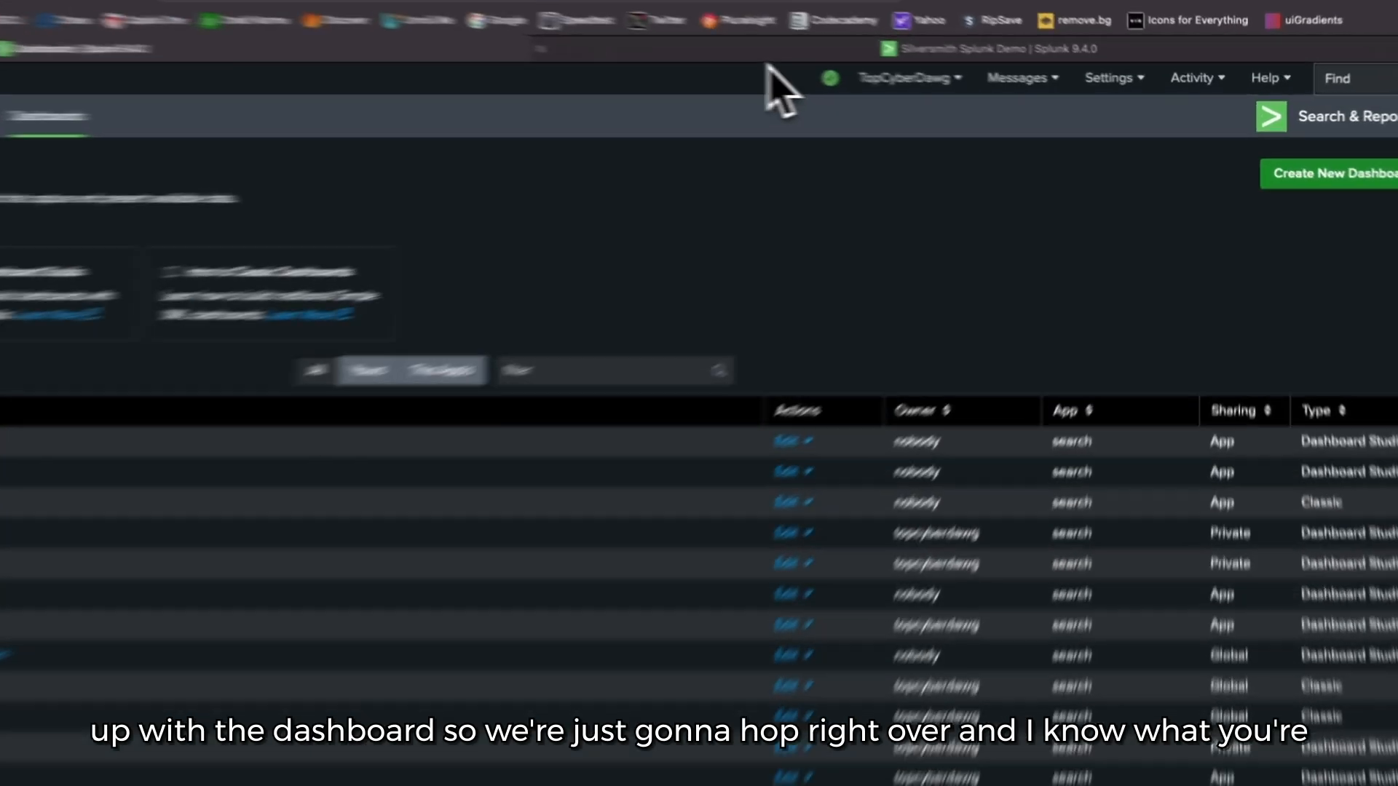
left_click(880, 73)
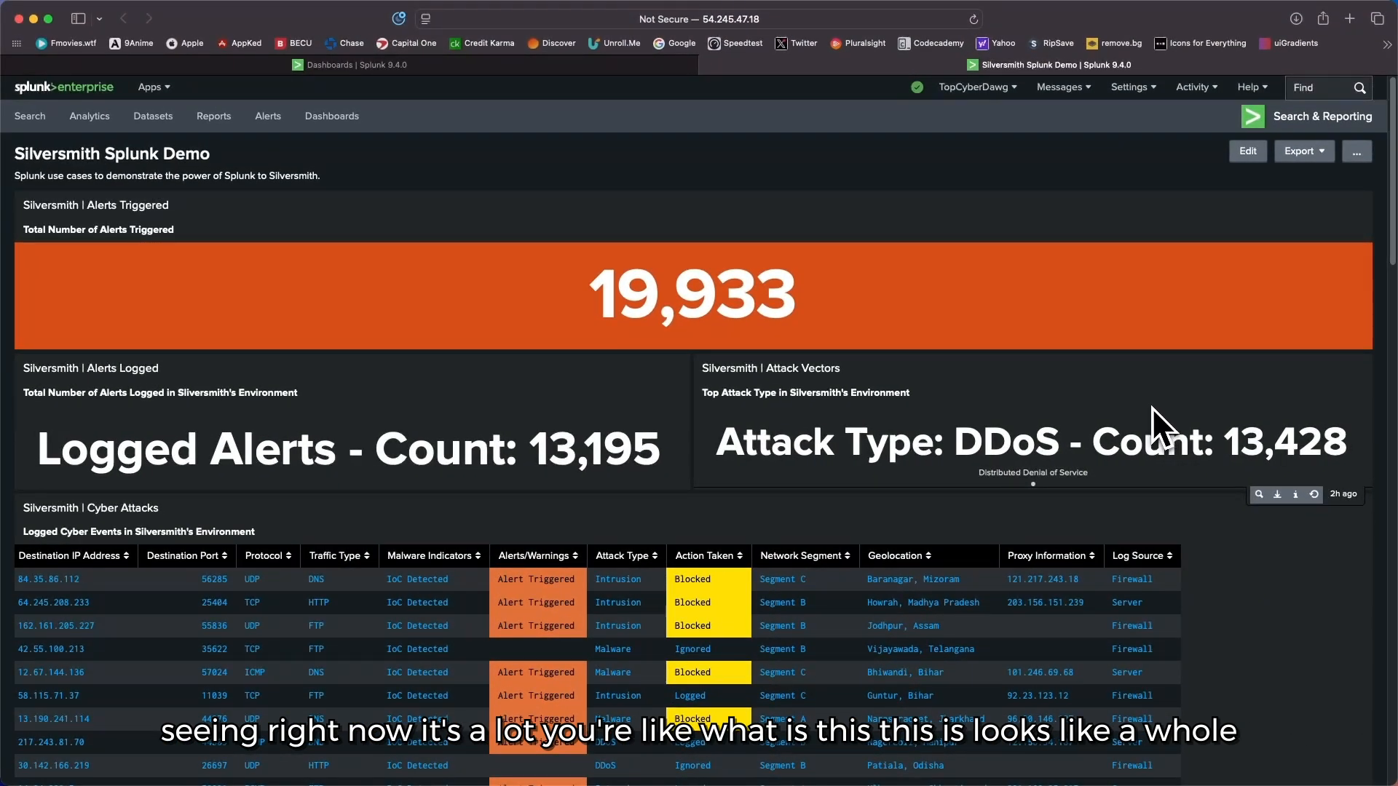
scroll(1004, 431, "down", 15)
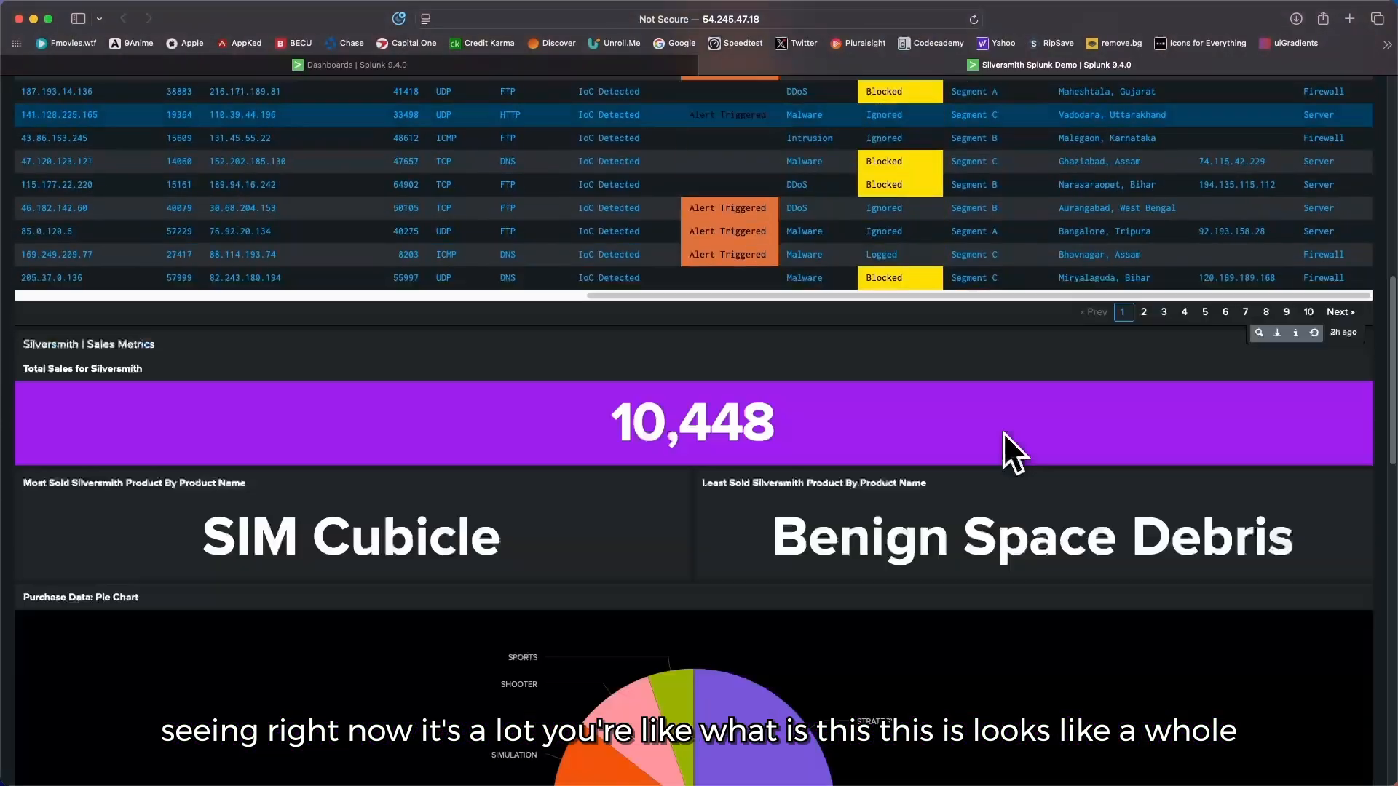
scroll(1003, 430, "down", 10)
scroll(1004, 428, "up", 20)
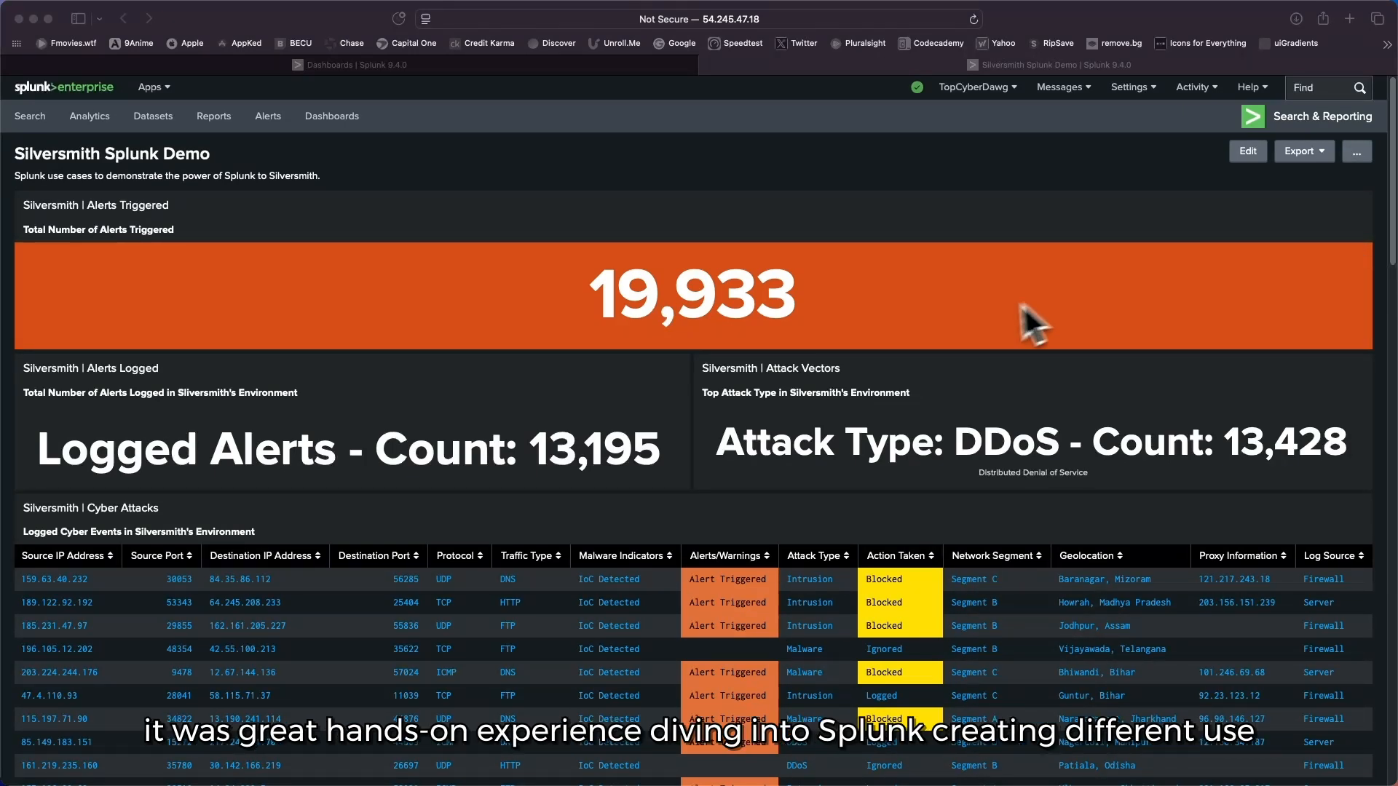
Step: Examine the Silversmith Splunk Demo dashboard from the alert and cyber attack panels down to product sales and Splunk metrics
scroll(981, 309, "down", 1)
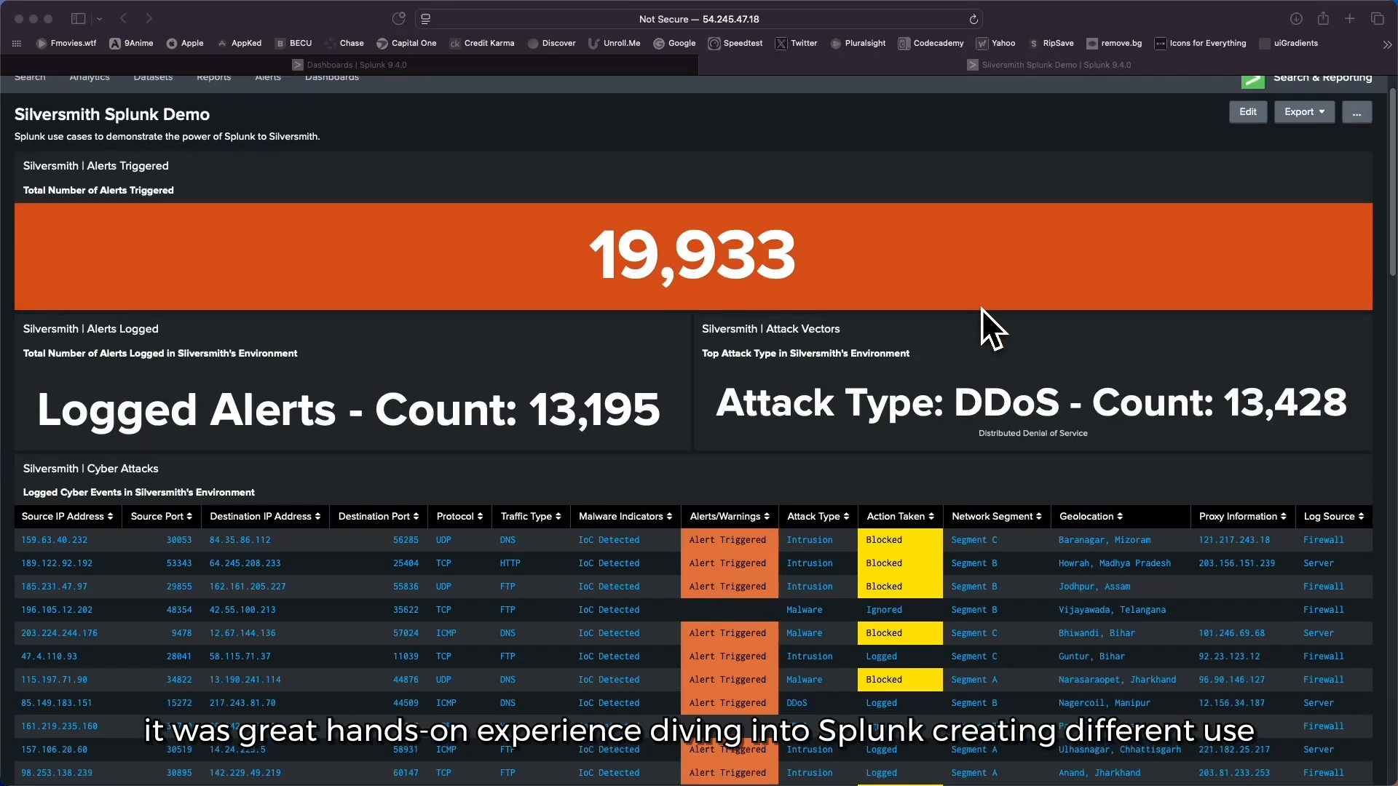
scroll(980, 307, "down", 3)
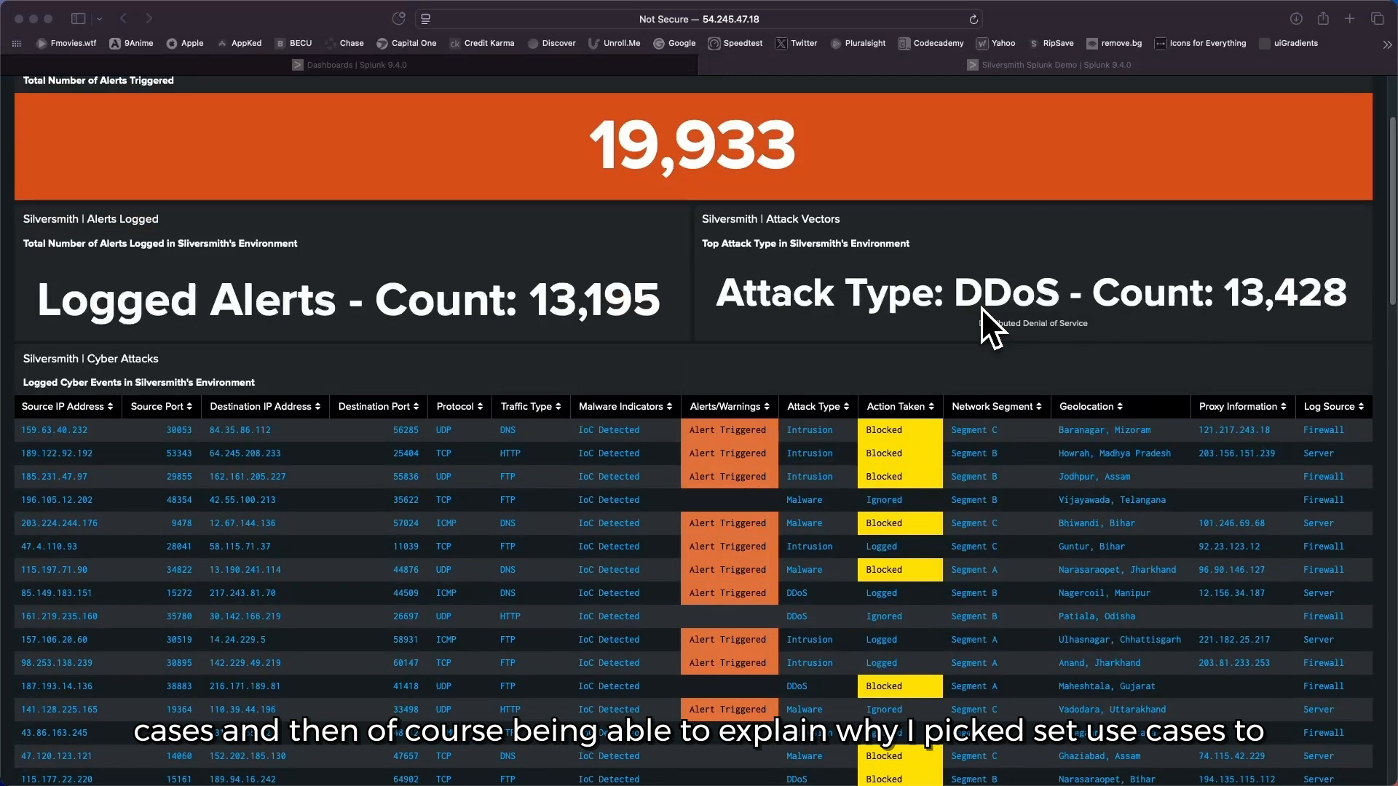
scroll(980, 307, "up", 4)
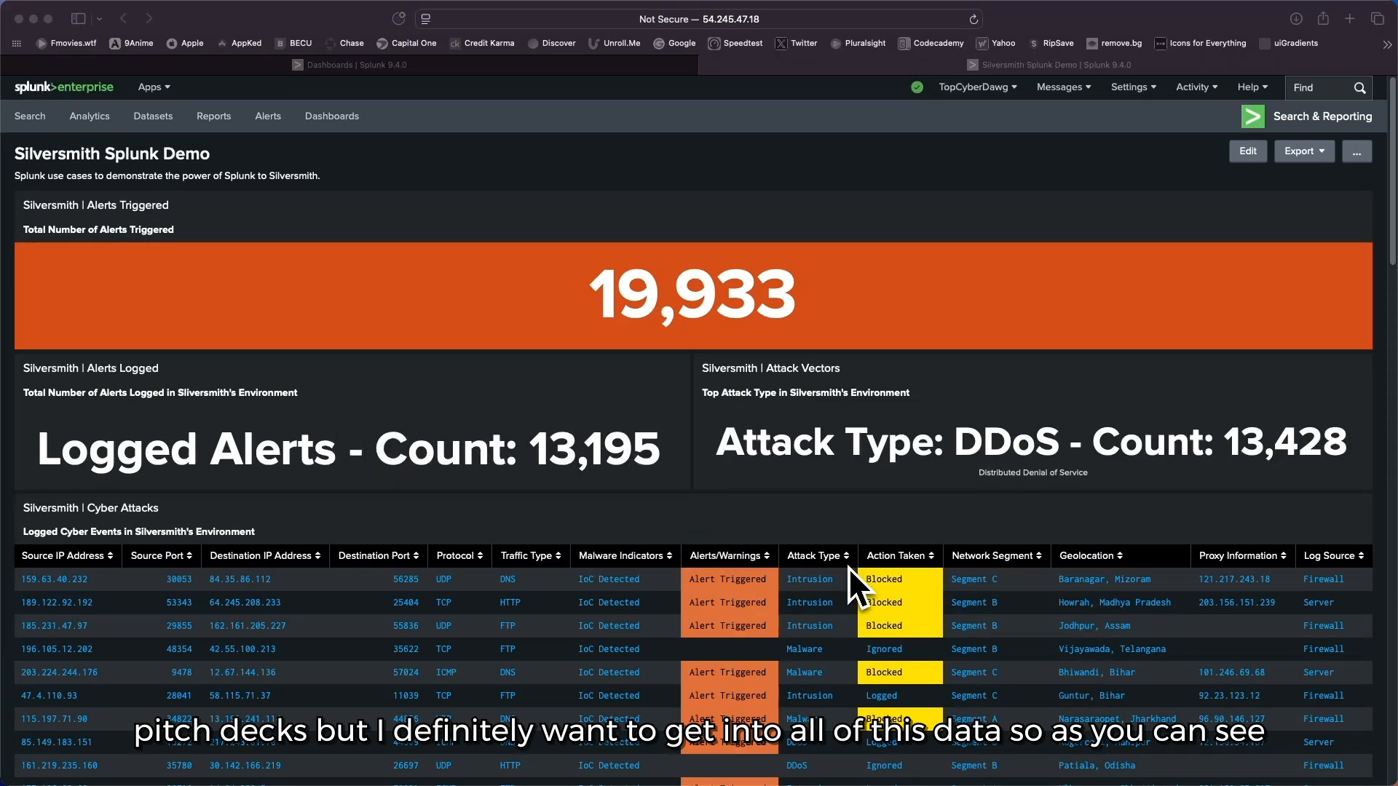
scroll(396, 444, "down", 1)
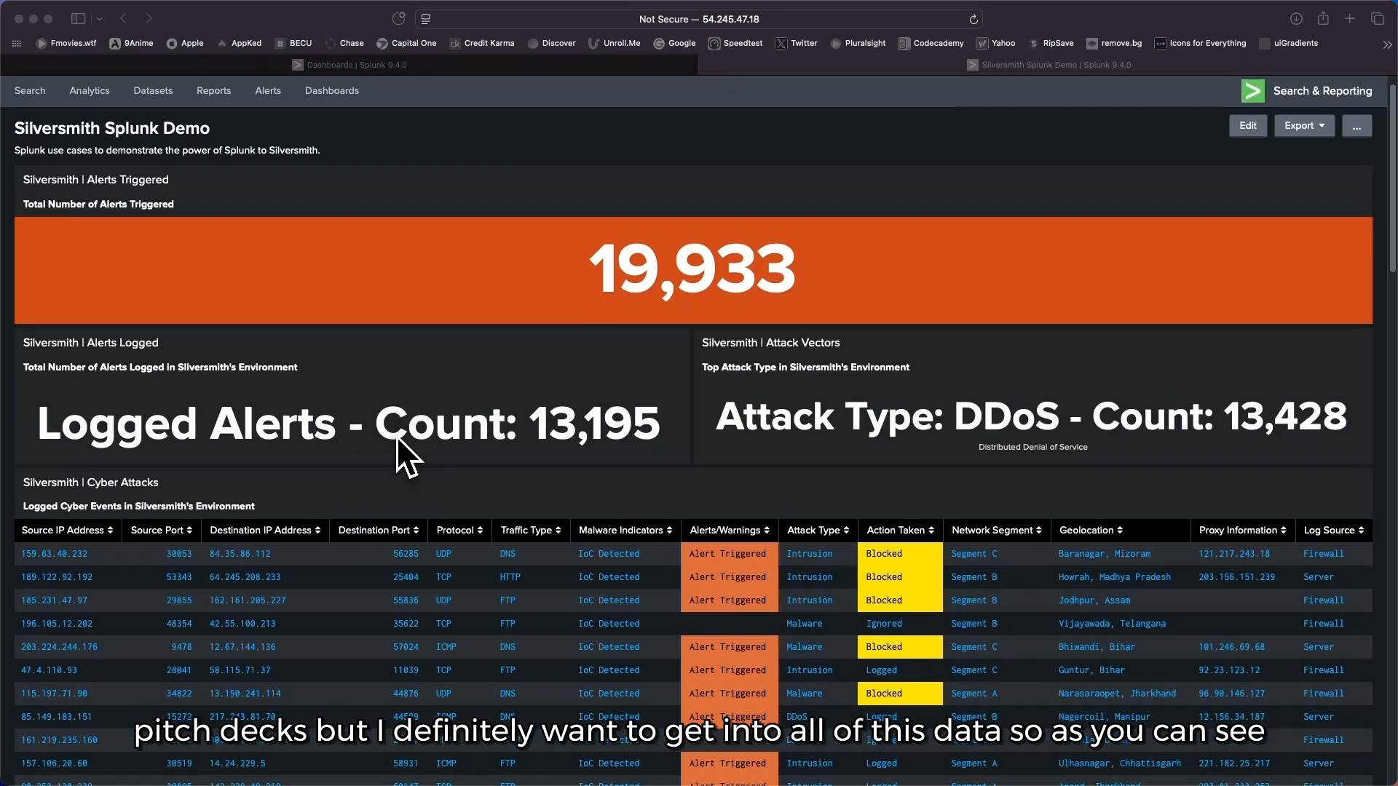
scroll(396, 435, "down", 20)
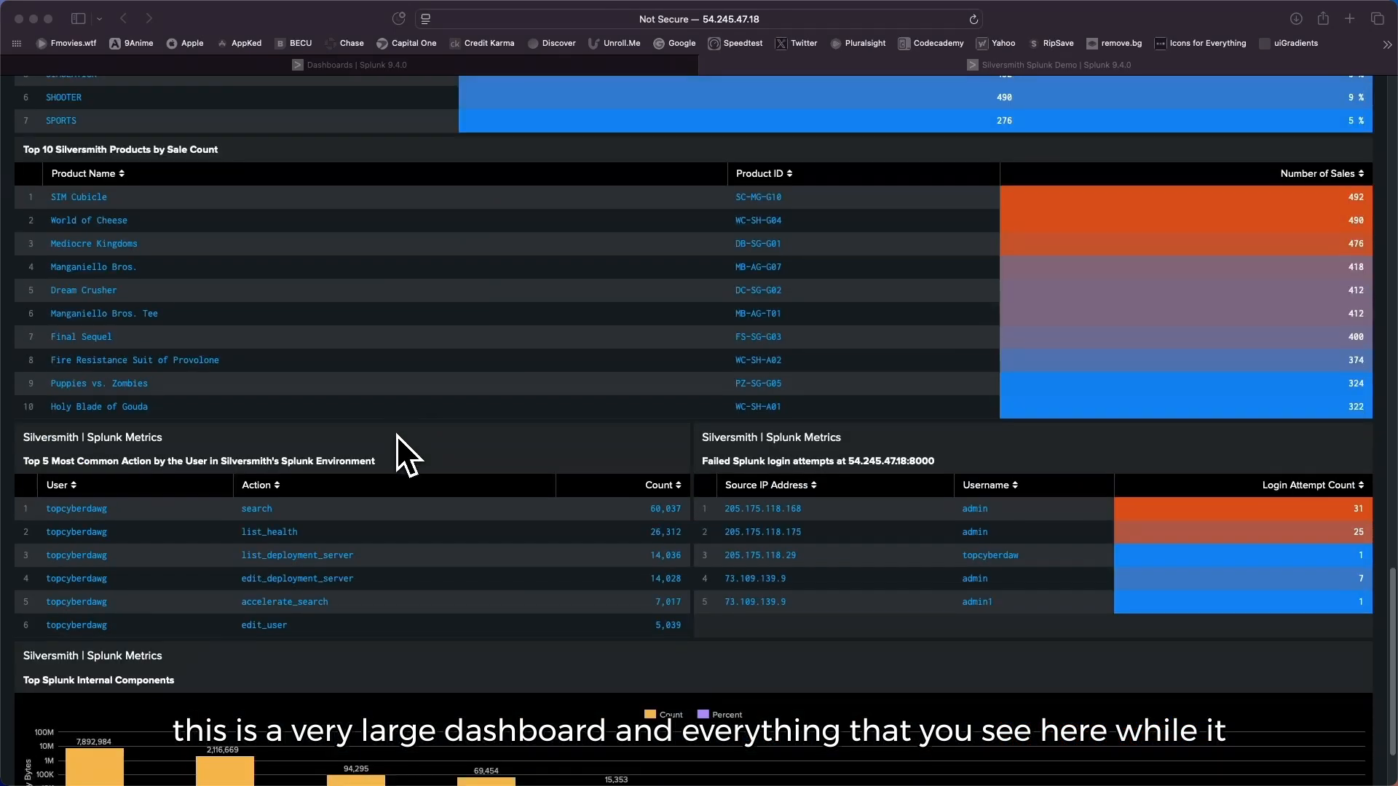
Step: Review the Splunk metrics panels at the end of the dashboard and return past the sales panels to its beginning
scroll(397, 435, "down", 4)
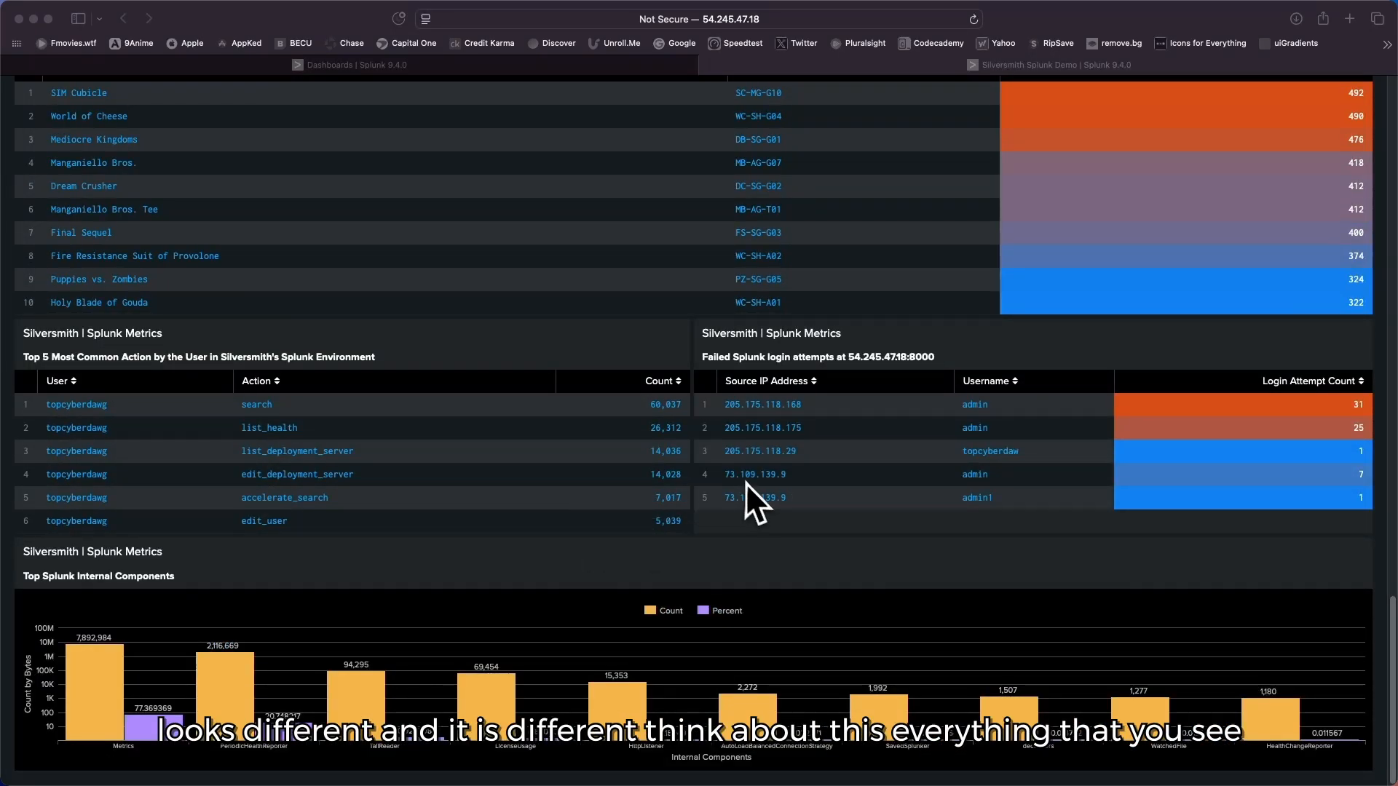
scroll(750, 488, "up", 20)
scroll(748, 476, "up", 4)
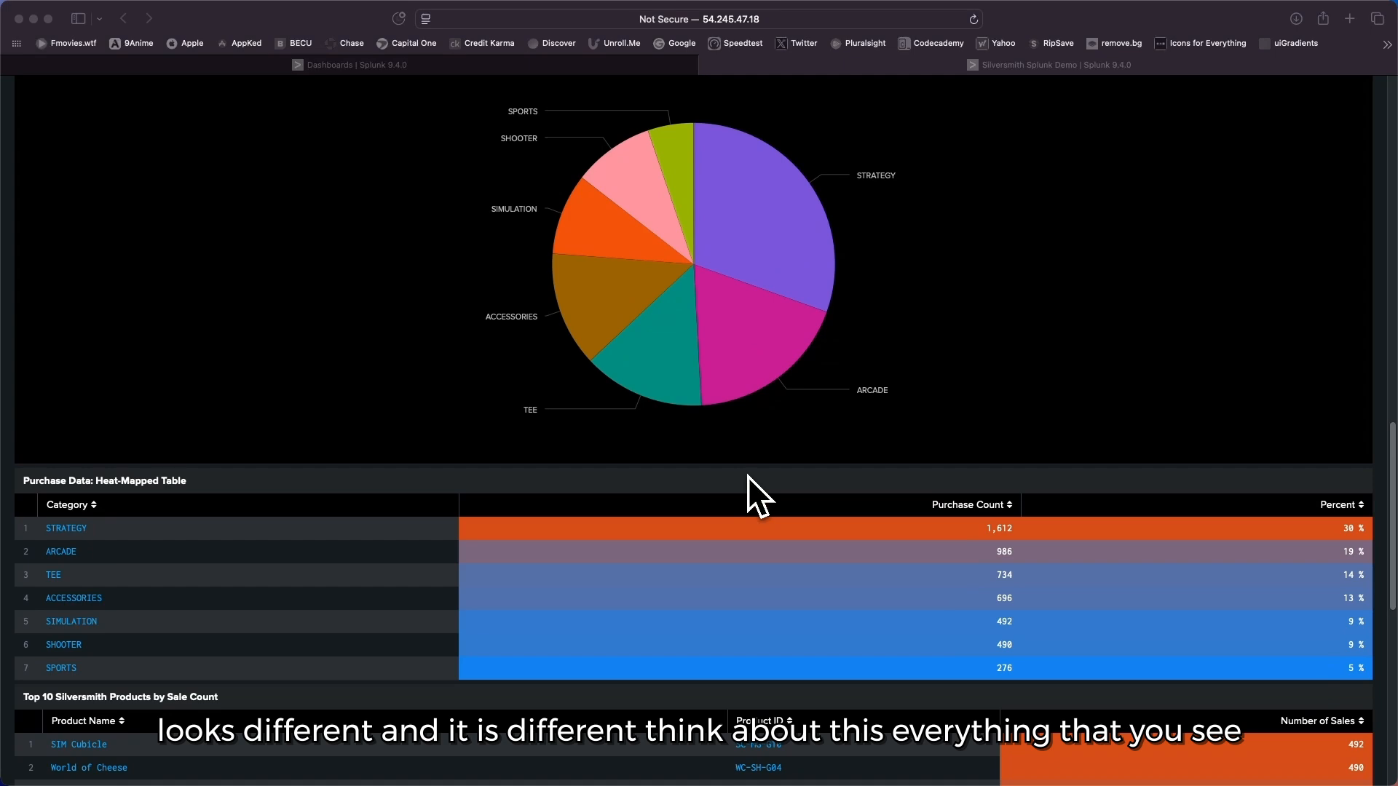
scroll(749, 477, "up", 8)
scroll(748, 475, "up", 20)
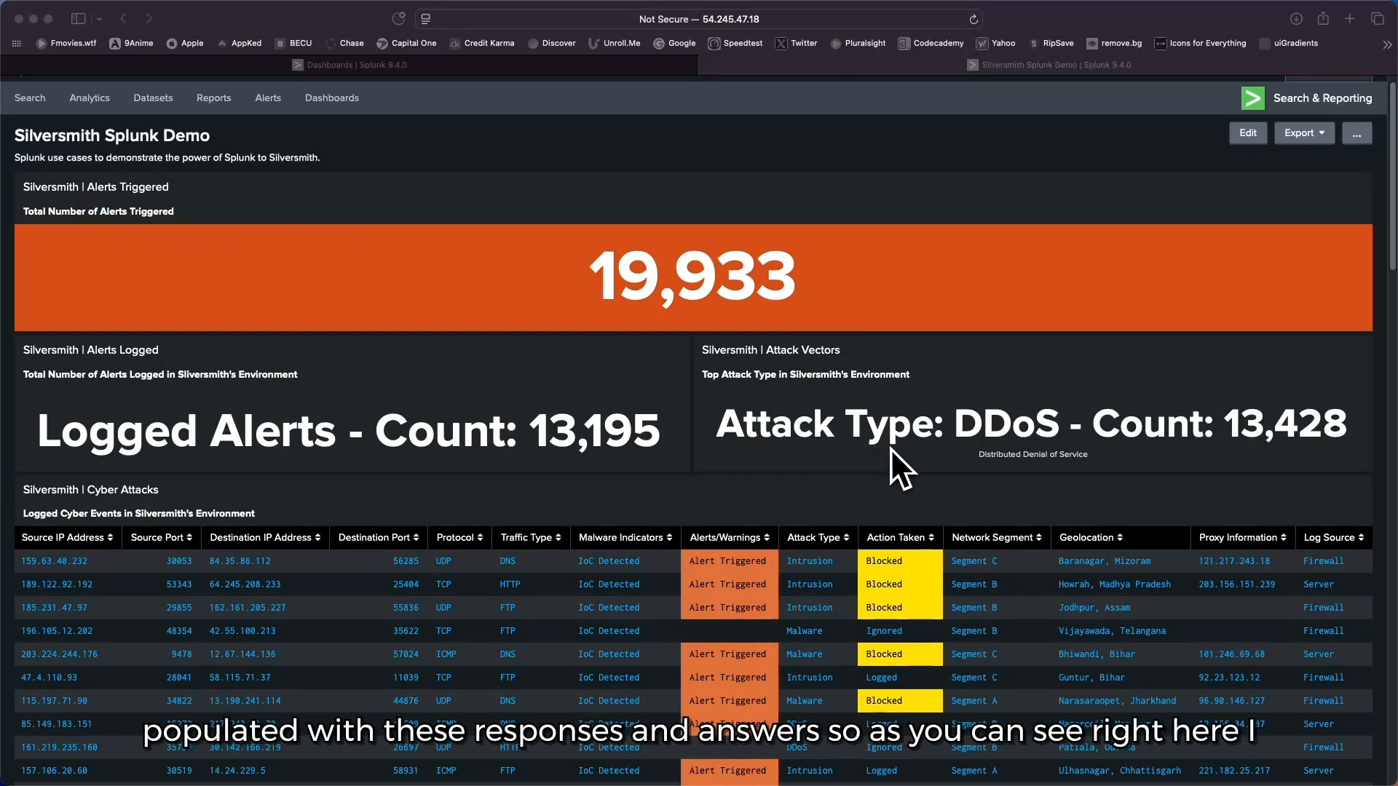
Step: Go to the logged cyber events table and bring its timestamp, user and device information columns into view
scroll(696, 426, "down", 1)
scroll(699, 426, "down", 5)
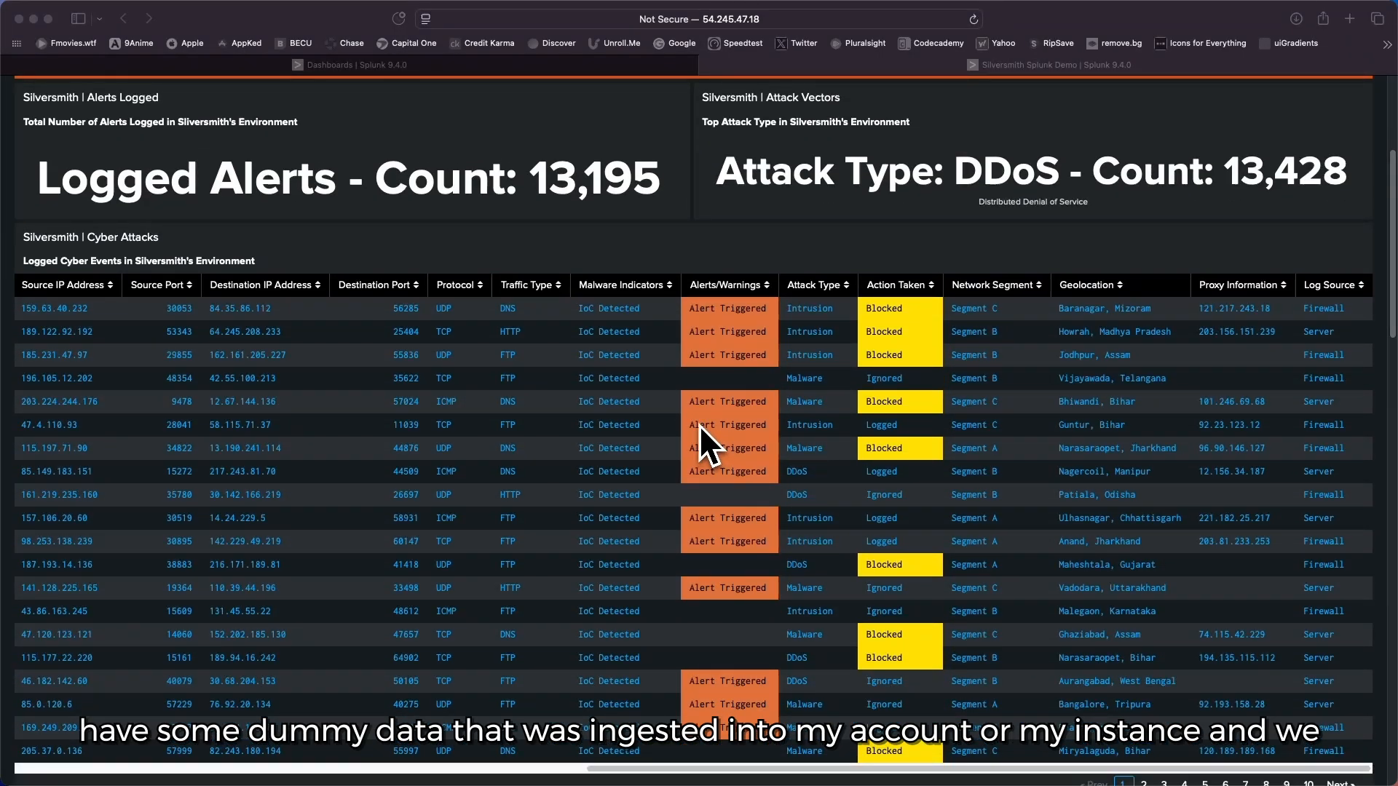
scroll(699, 426, "down", 1)
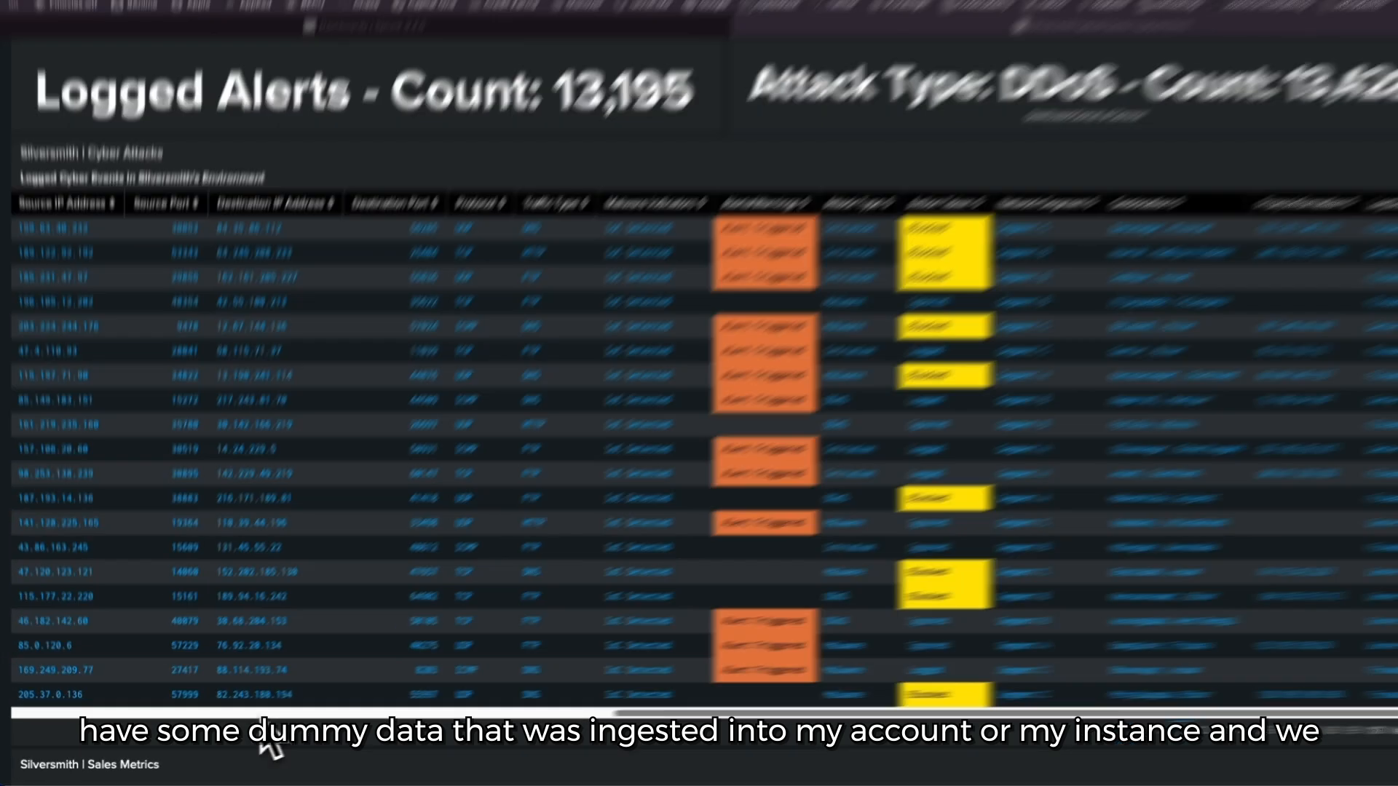
left_click(284, 717)
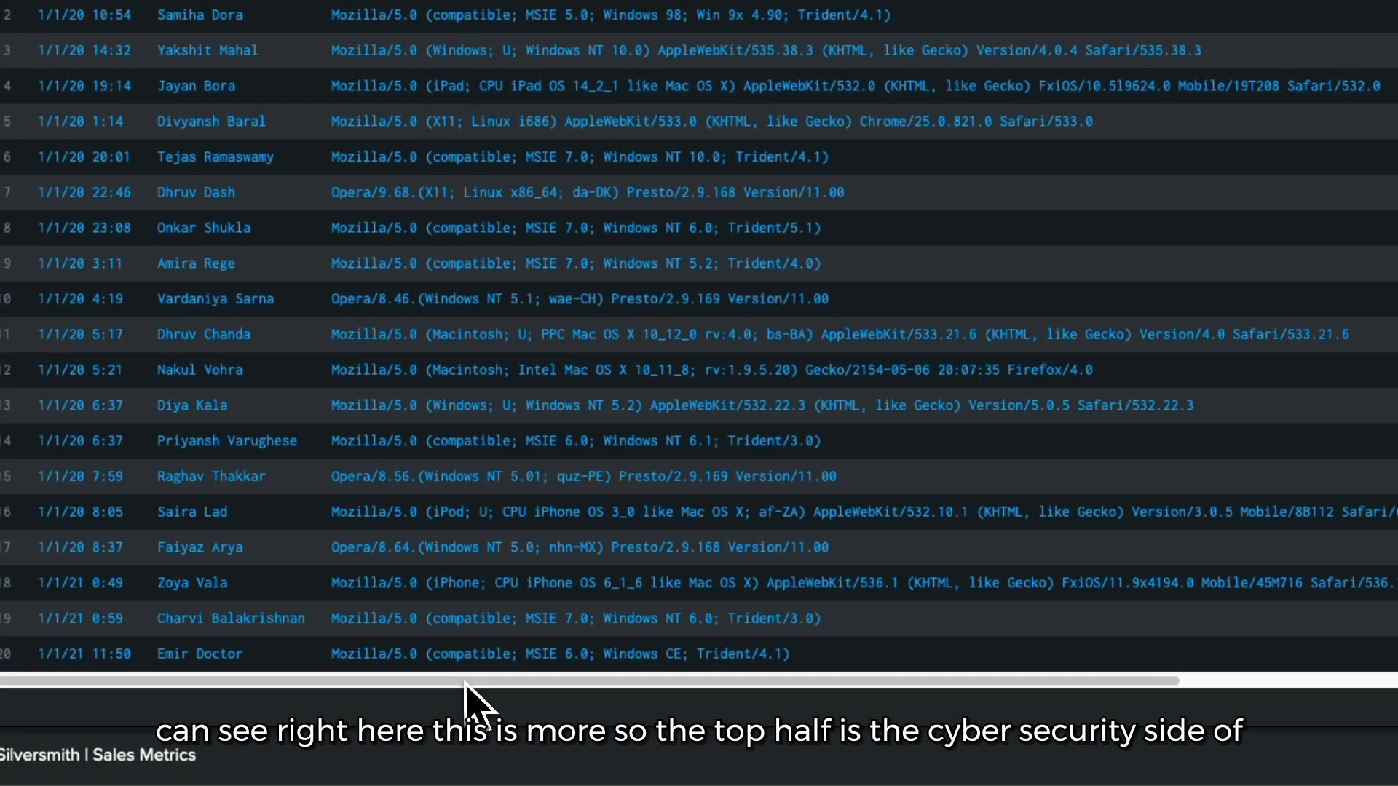
left_click_drag(463, 683, 521, 699)
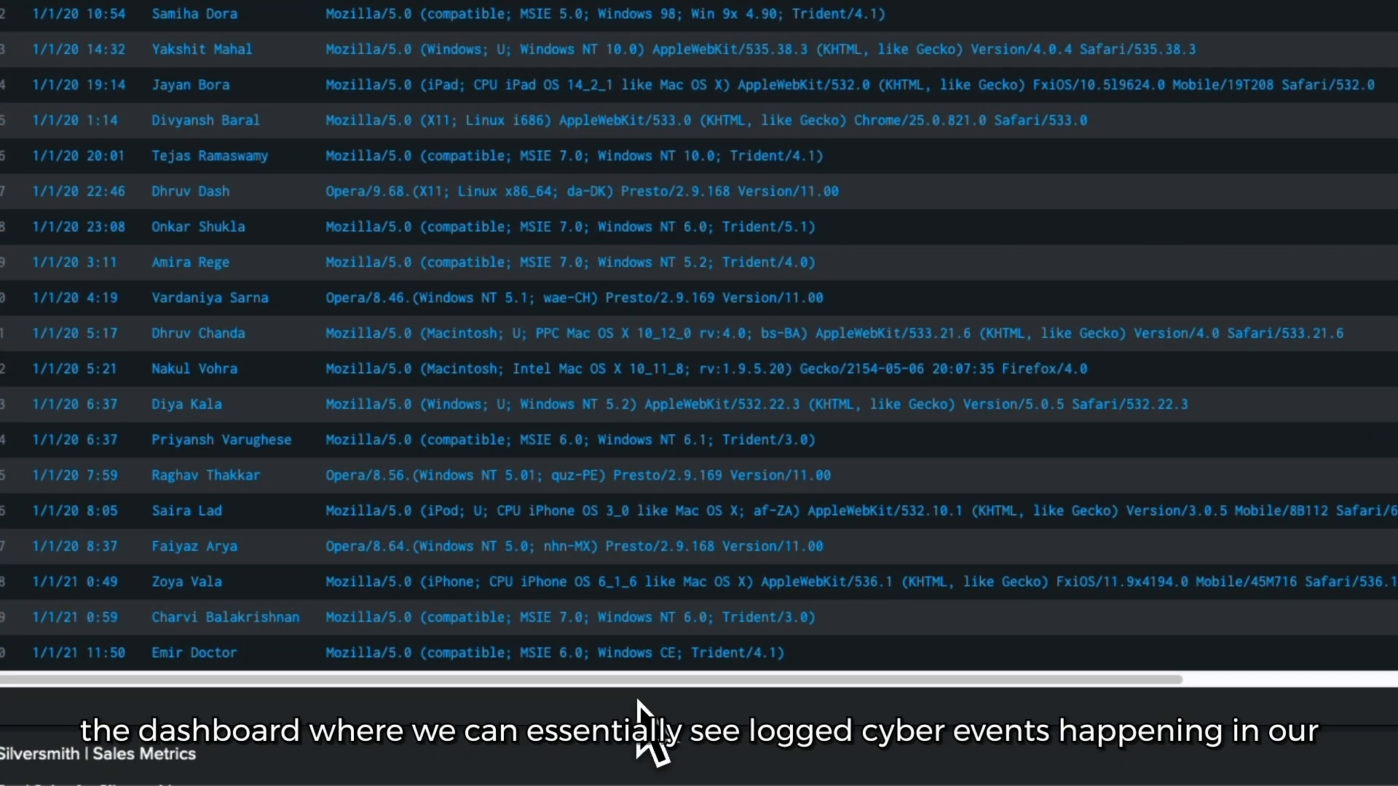
left_click_drag(647, 688, 546, 688)
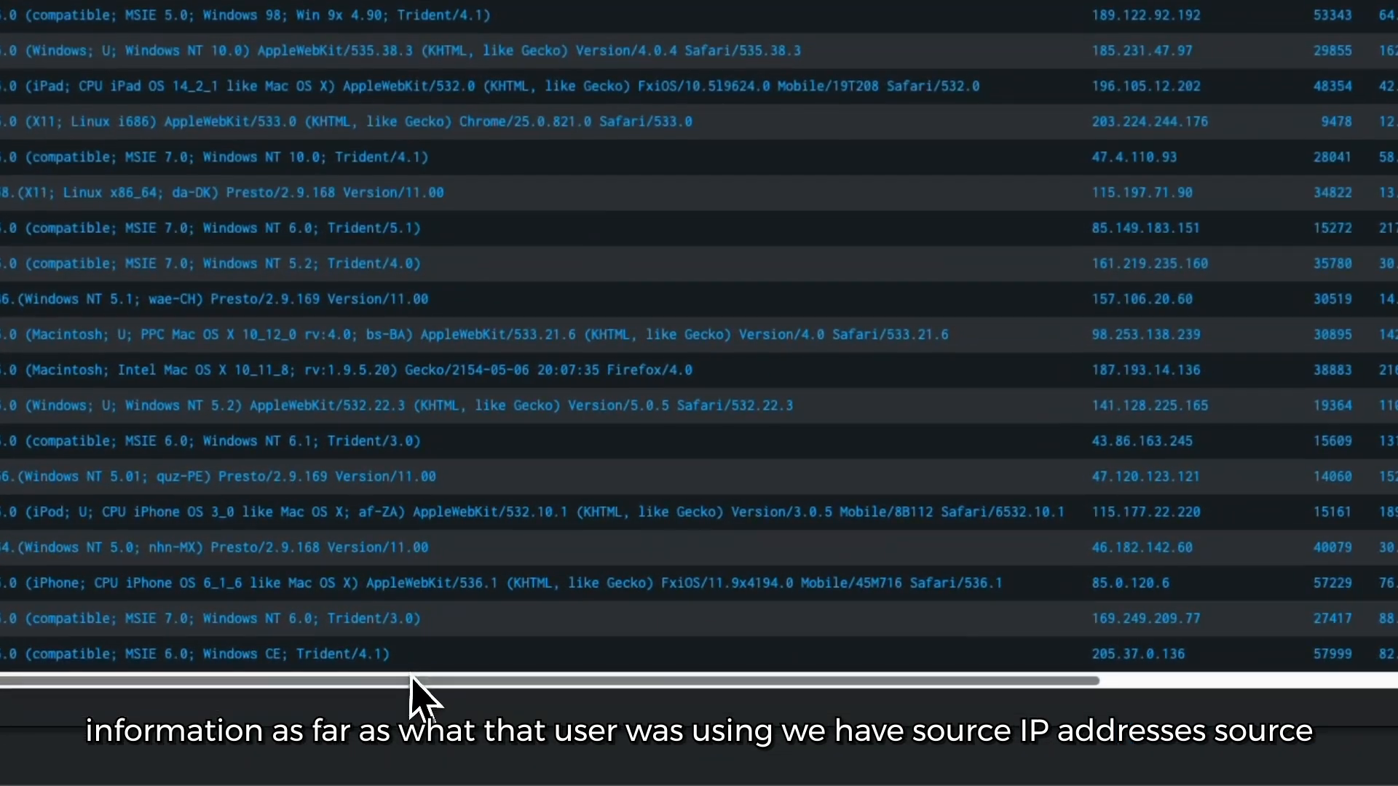
Step: Examine the remaining columns of the logged cyber events table, from source IP address to log source
left_click_drag(414, 684, 700, 684)
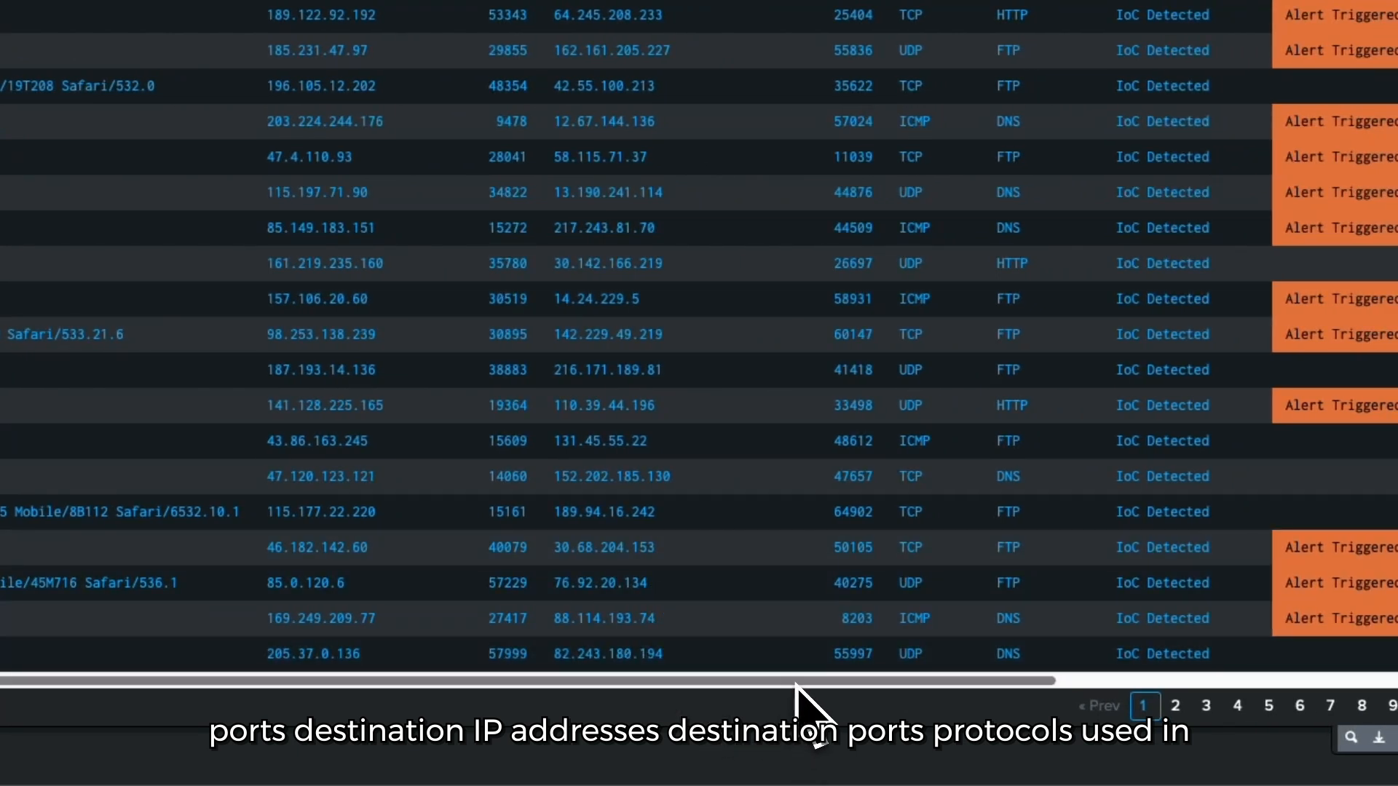
left_click_drag(804, 683, 976, 702)
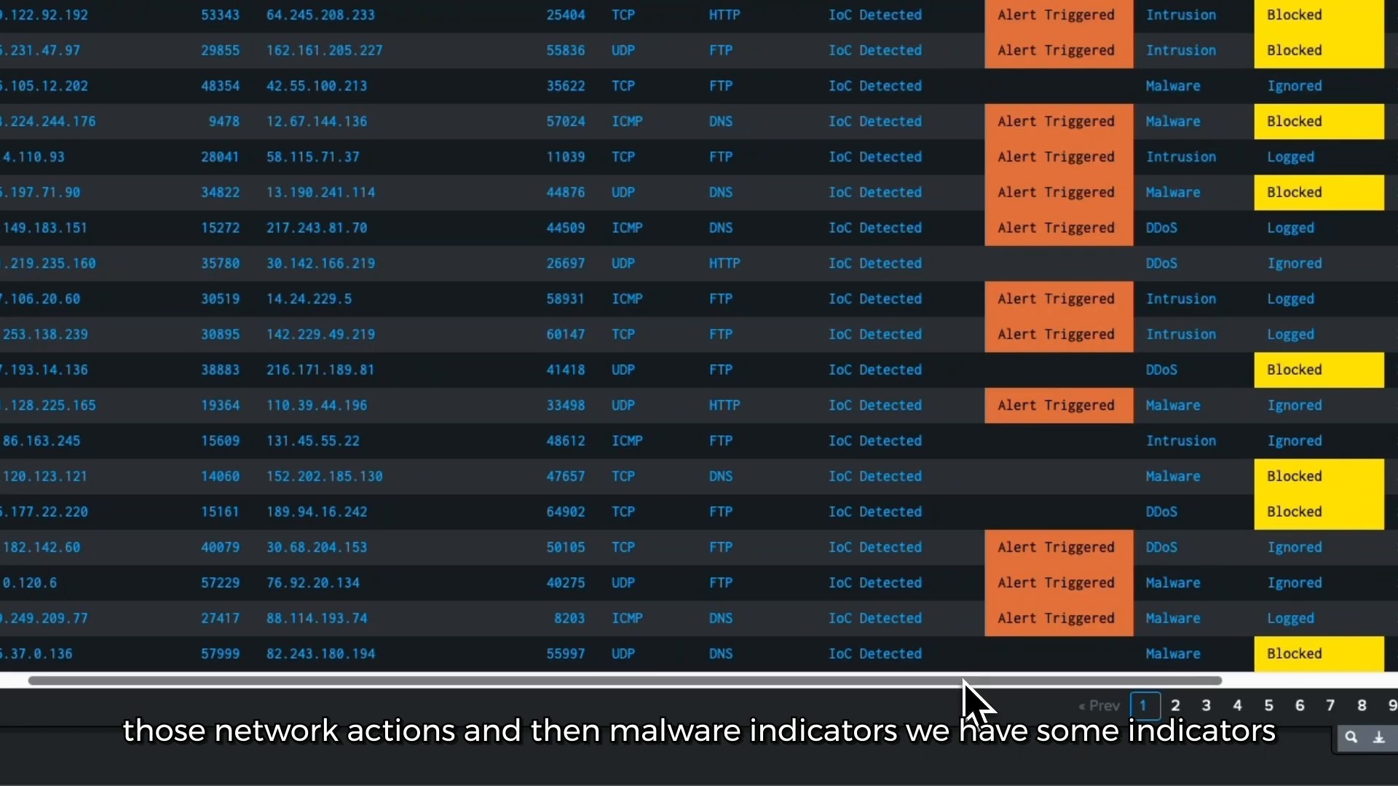
left_click_drag(893, 688, 990, 692)
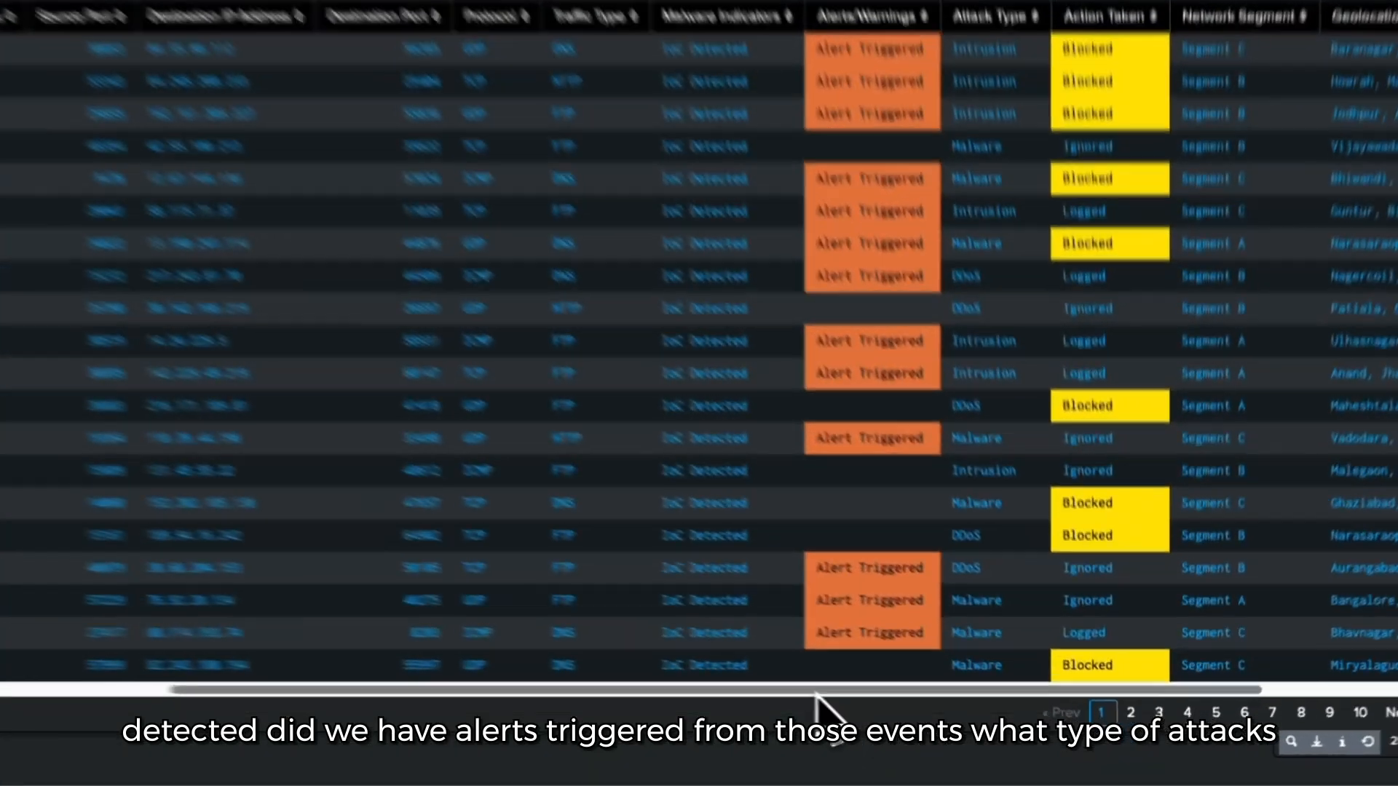
left_click_drag(920, 718, 1055, 714)
left_click_drag(991, 680, 1094, 682)
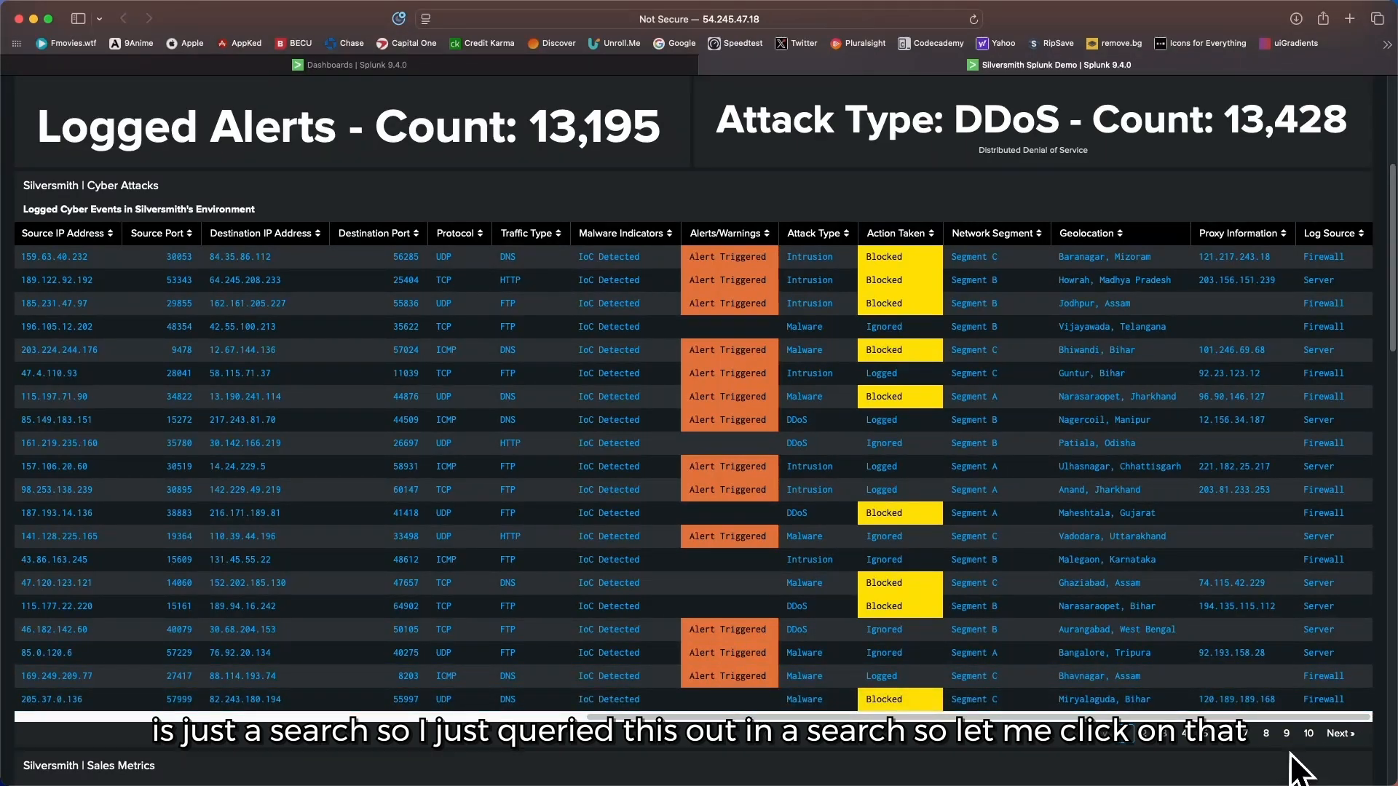
Step: Open the logged cyber events table in Search and examine its query, starting with the attack index
mouse_move(1261, 757)
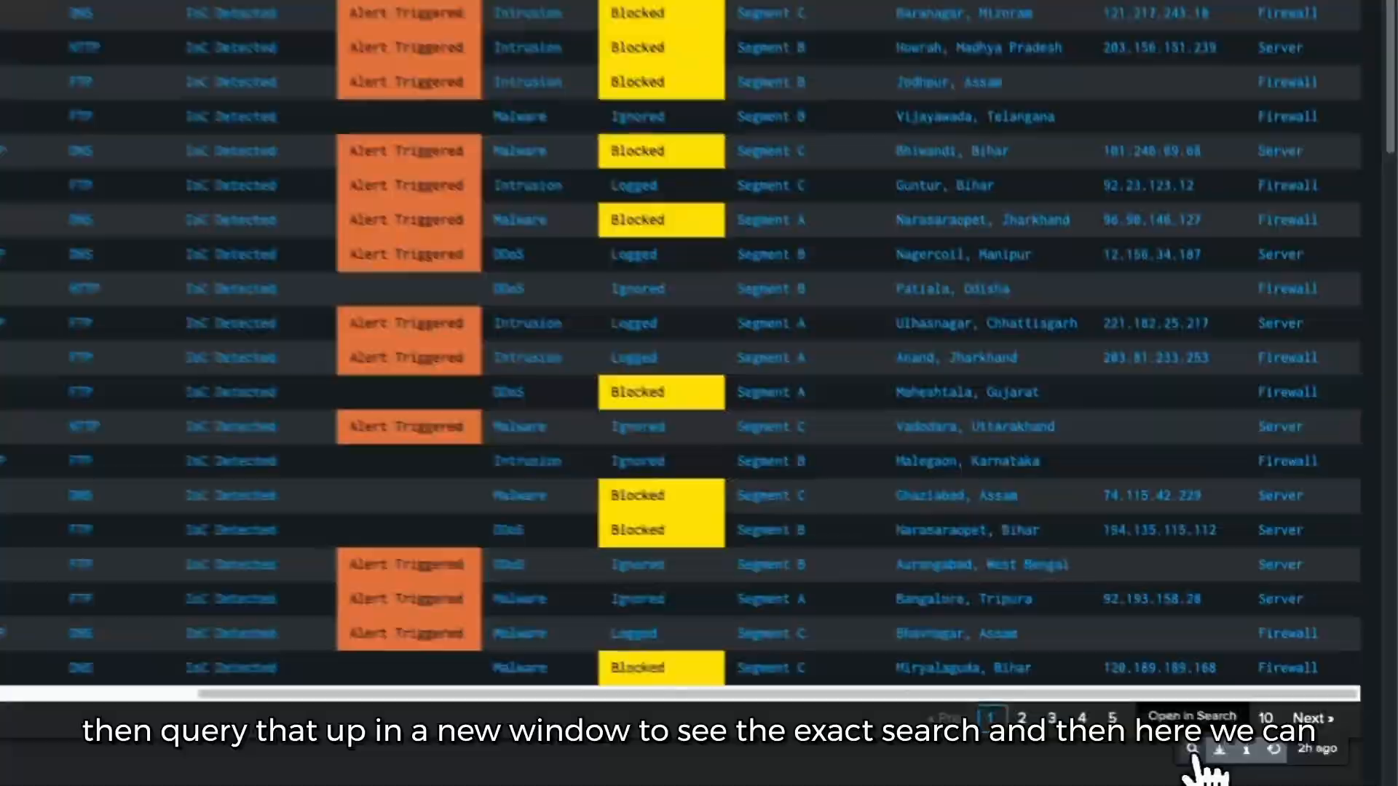
left_click(1259, 754)
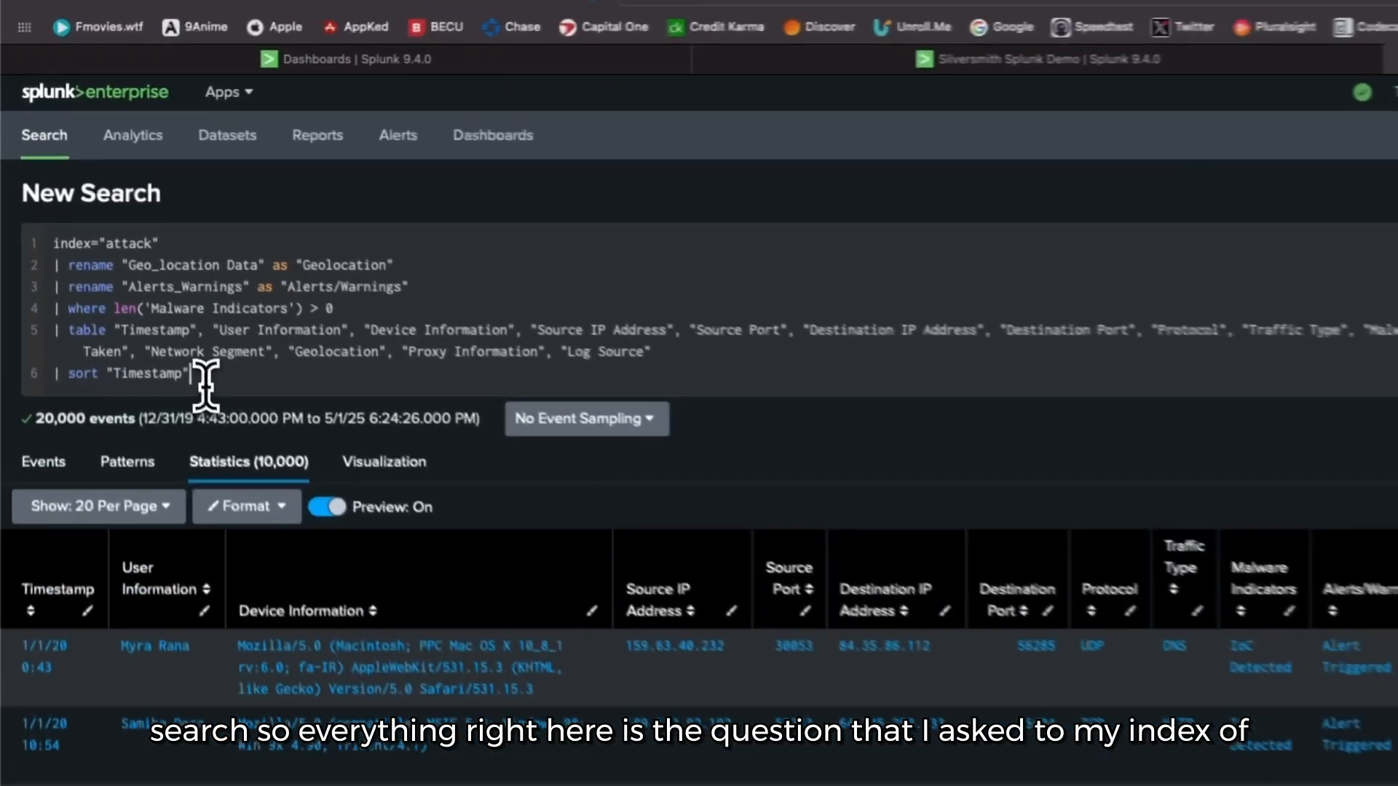
left_click_drag(205, 384, 30, 246)
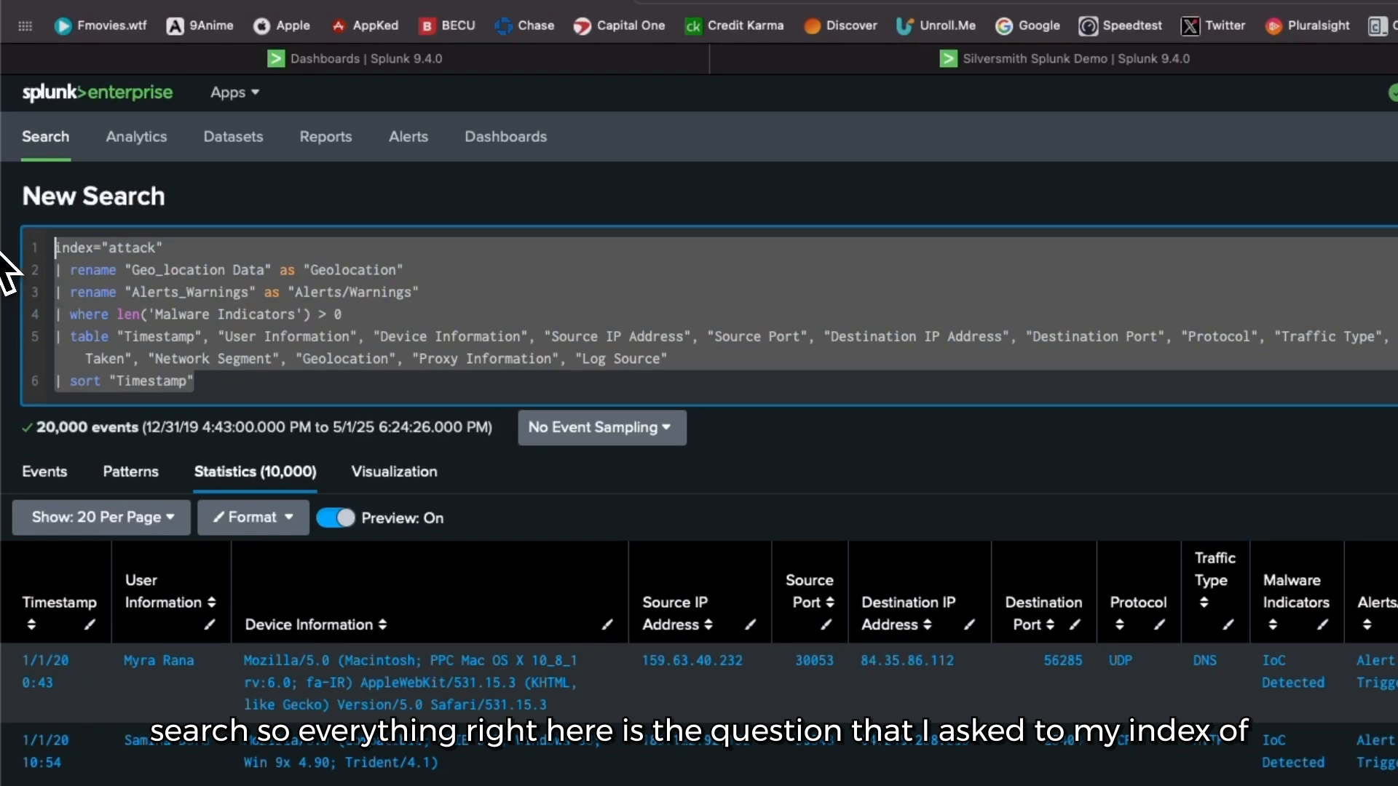
left_click(150, 258)
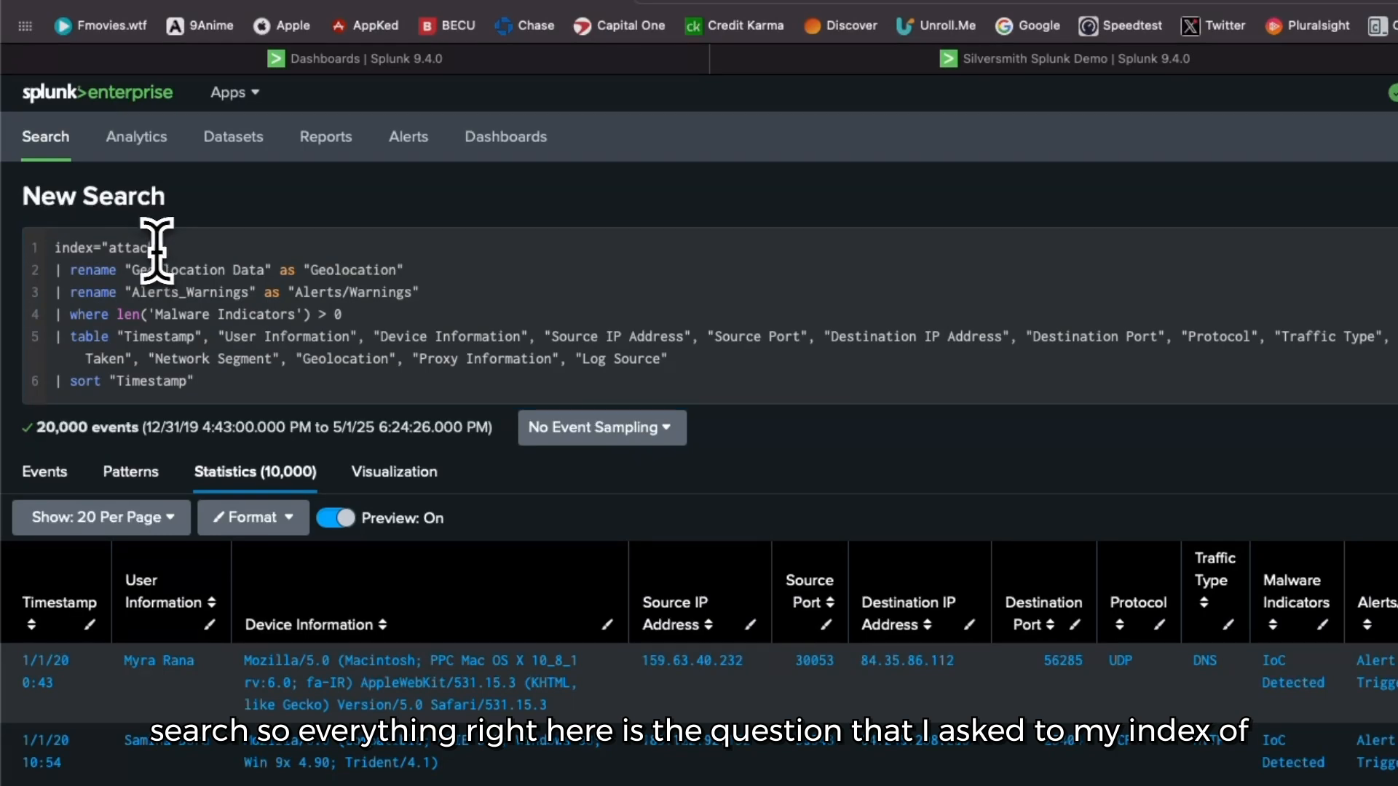
double_click(124, 249)
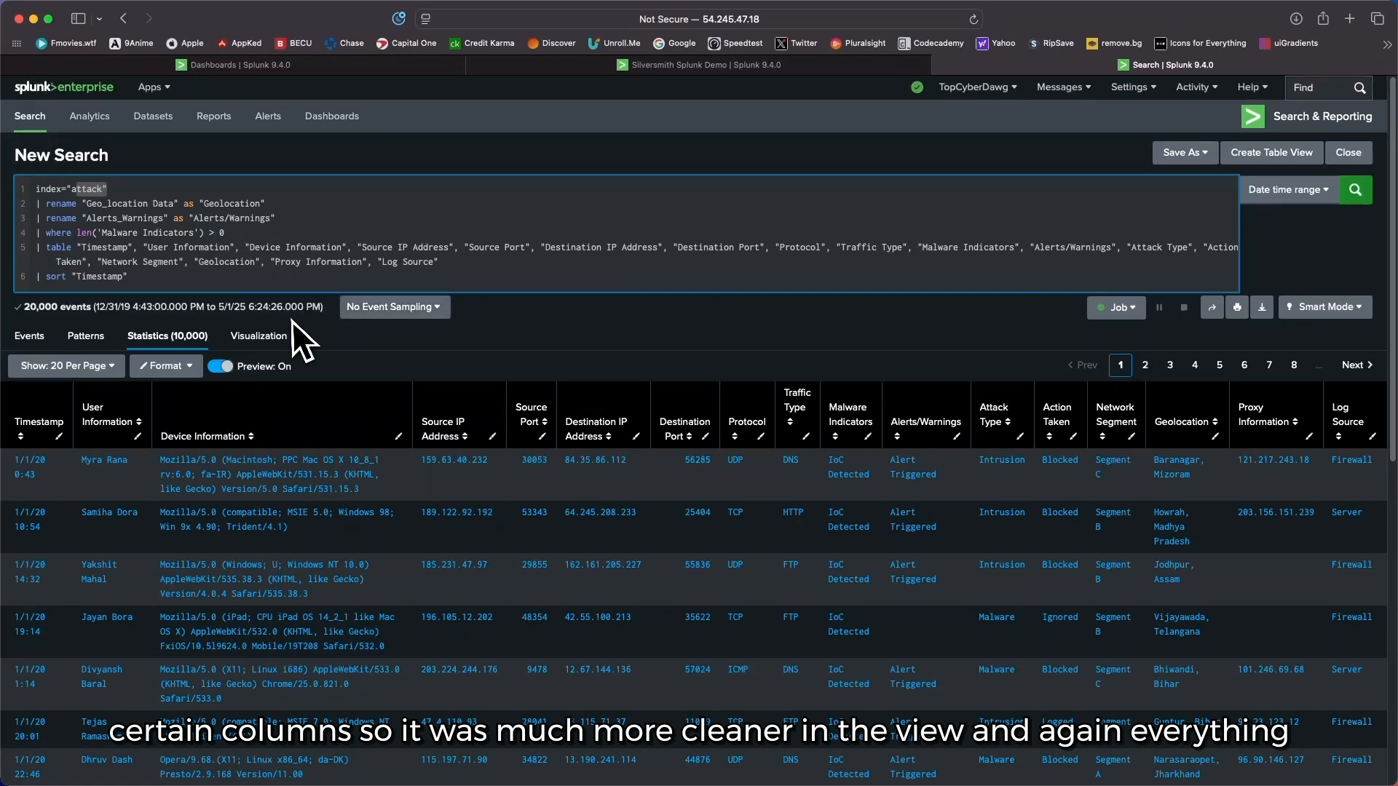
scroll(287, 326, "down", 1)
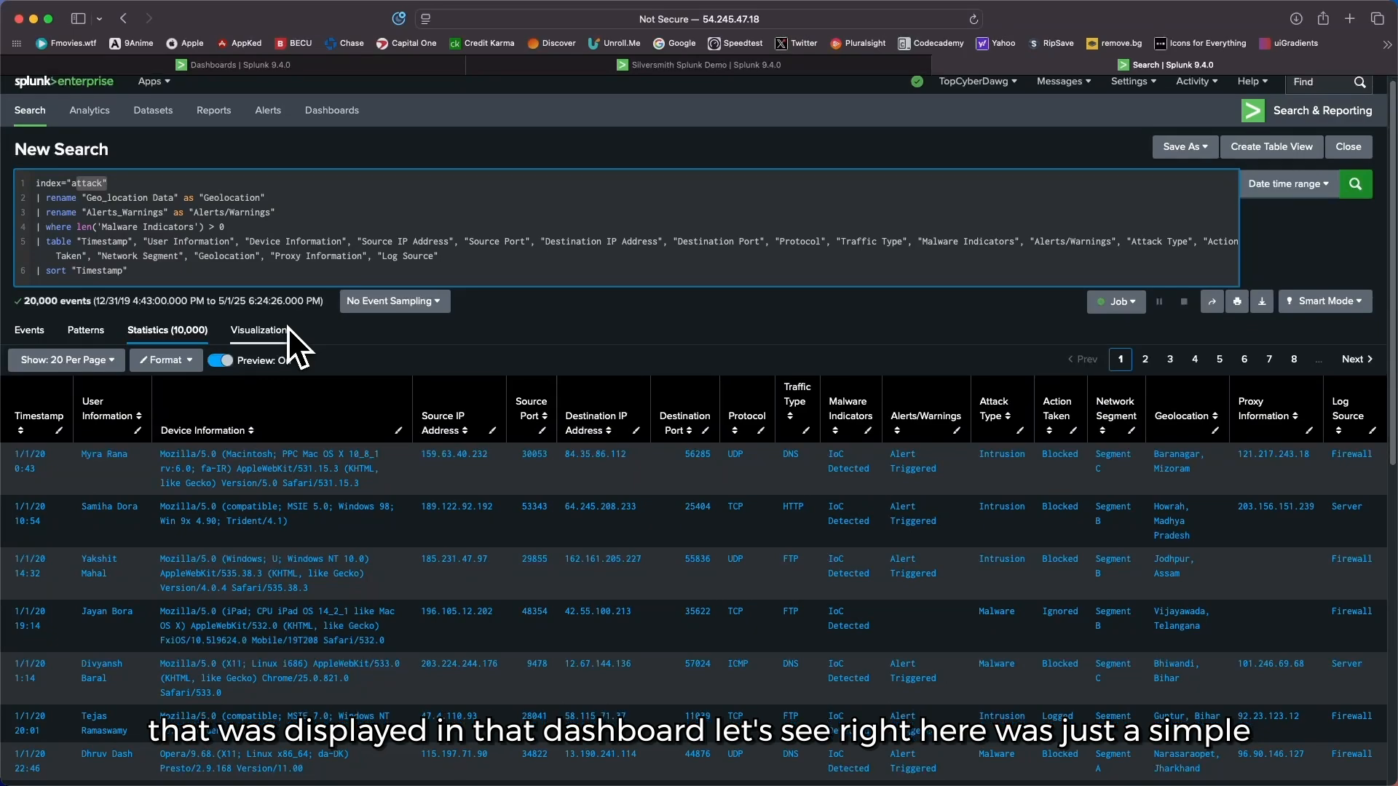
Step: Return to the Silversmith Splunk Demo dashboard and review the attack types in the events table and the Attack Vectors panel
left_click(578, 68)
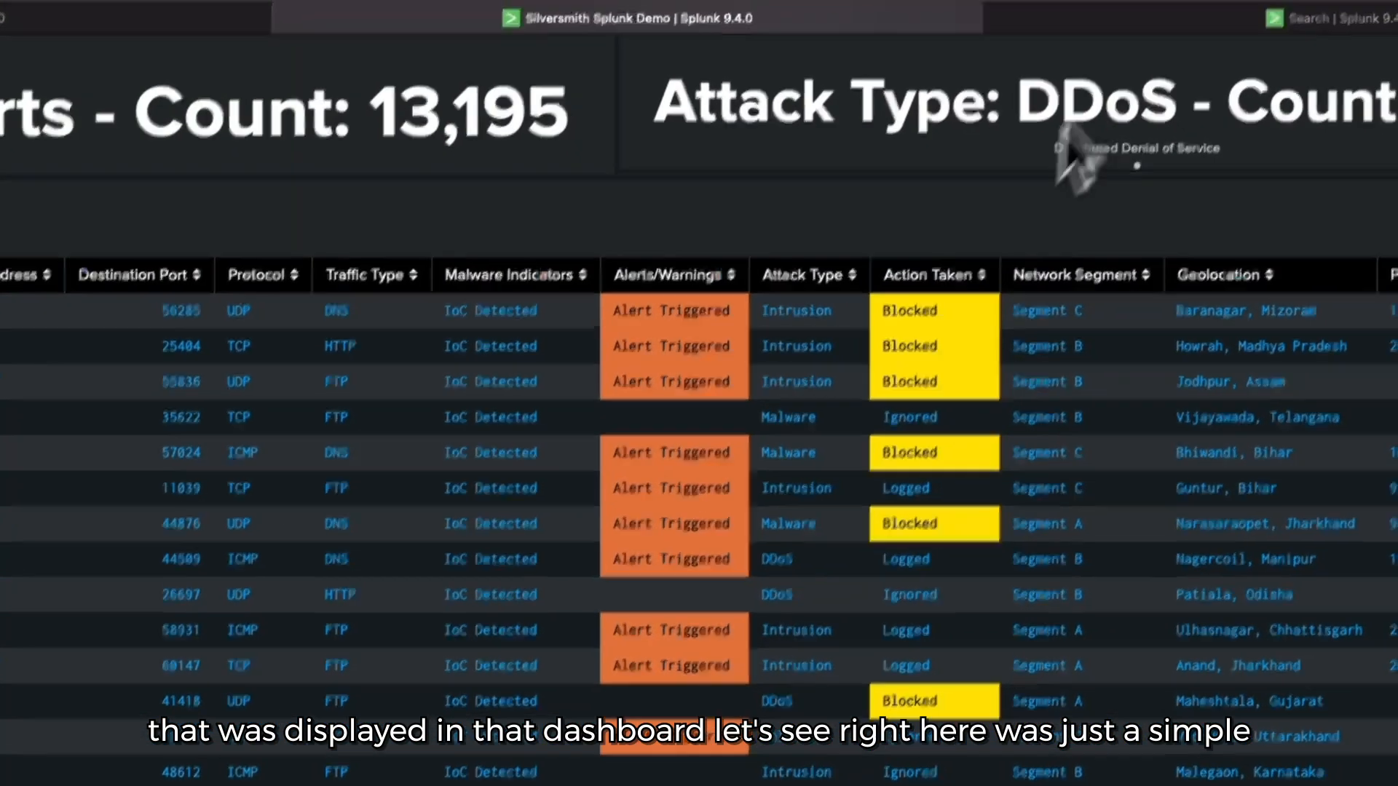
left_click(1285, 47)
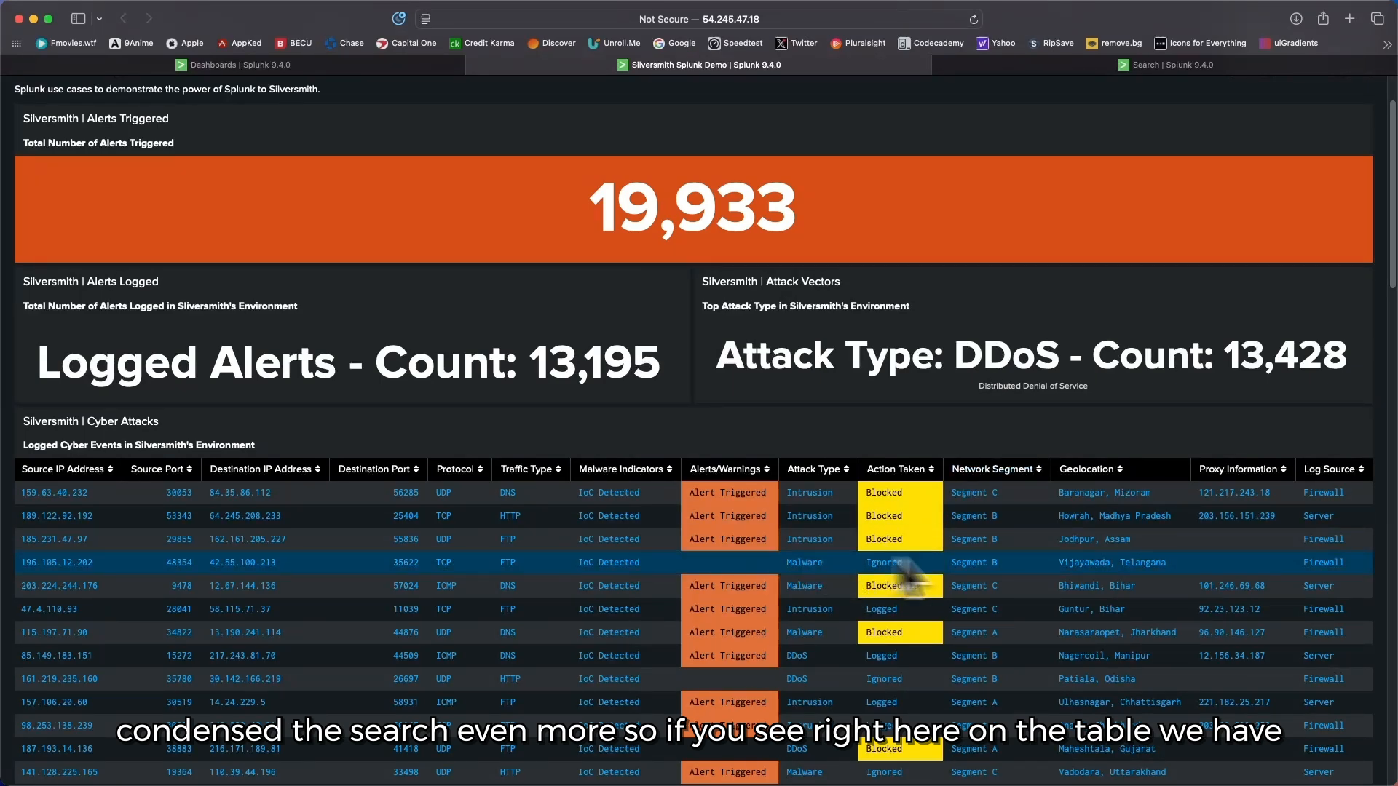
scroll(728, 557, "down", 2)
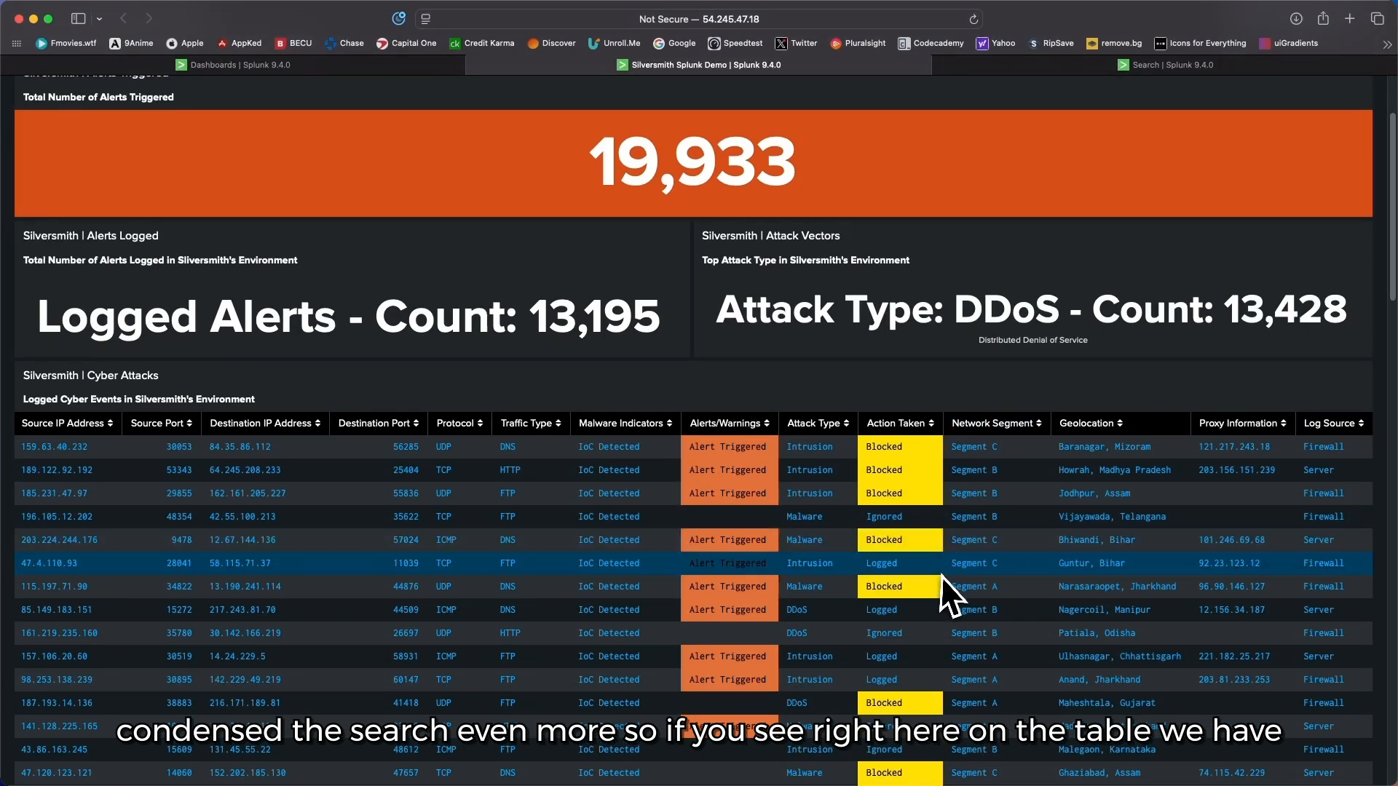
scroll(945, 575, "down", 5)
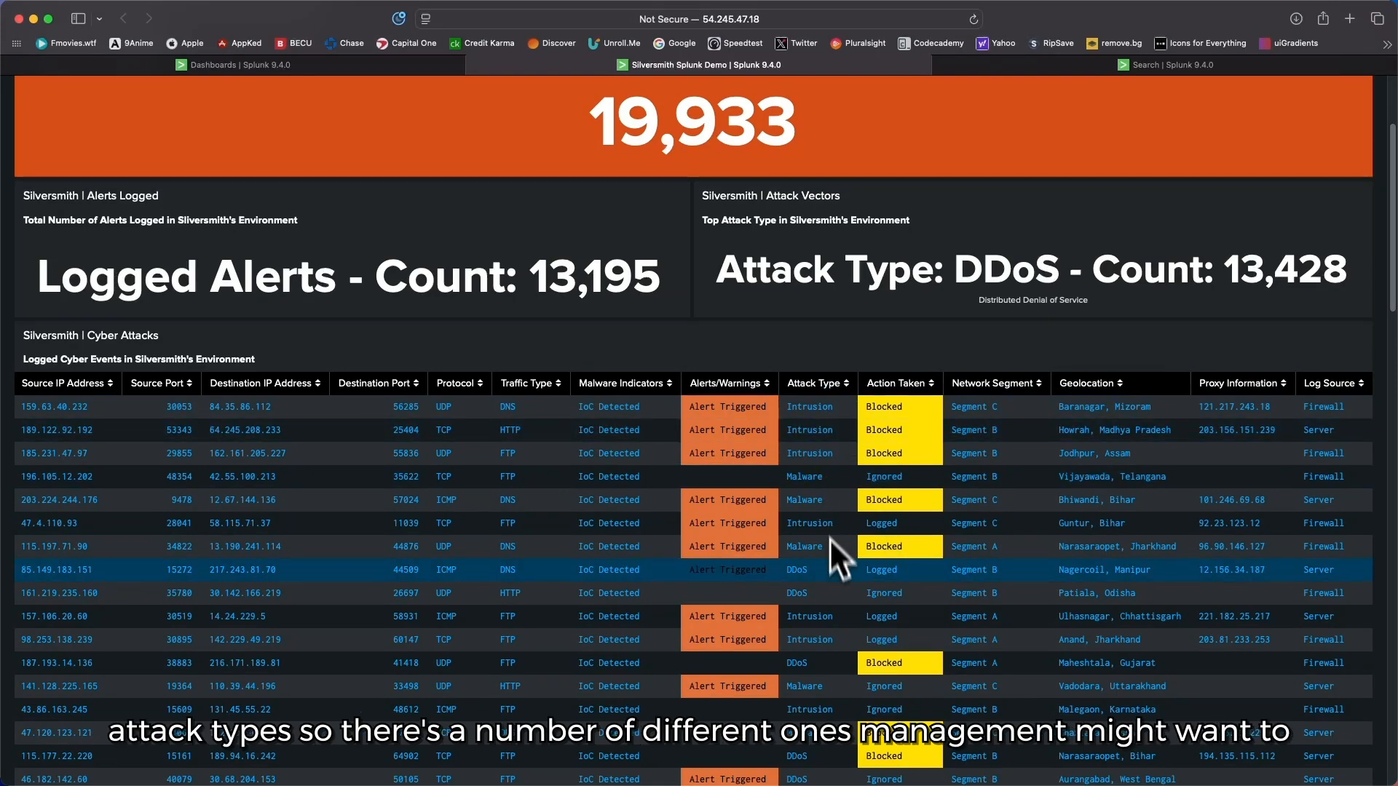
scroll(823, 531, "down", 3)
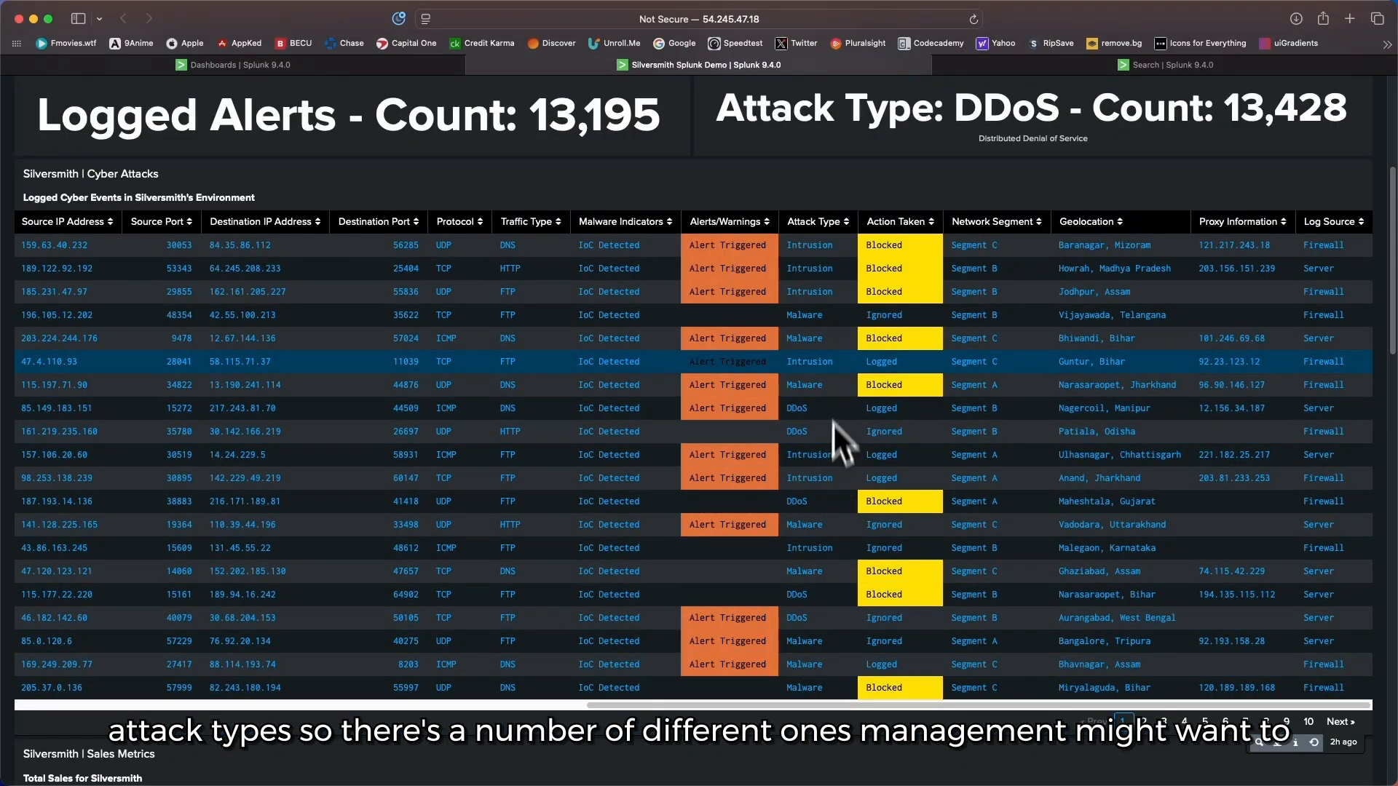
scroll(833, 487, "up", 6)
scroll(833, 495, "up", 1)
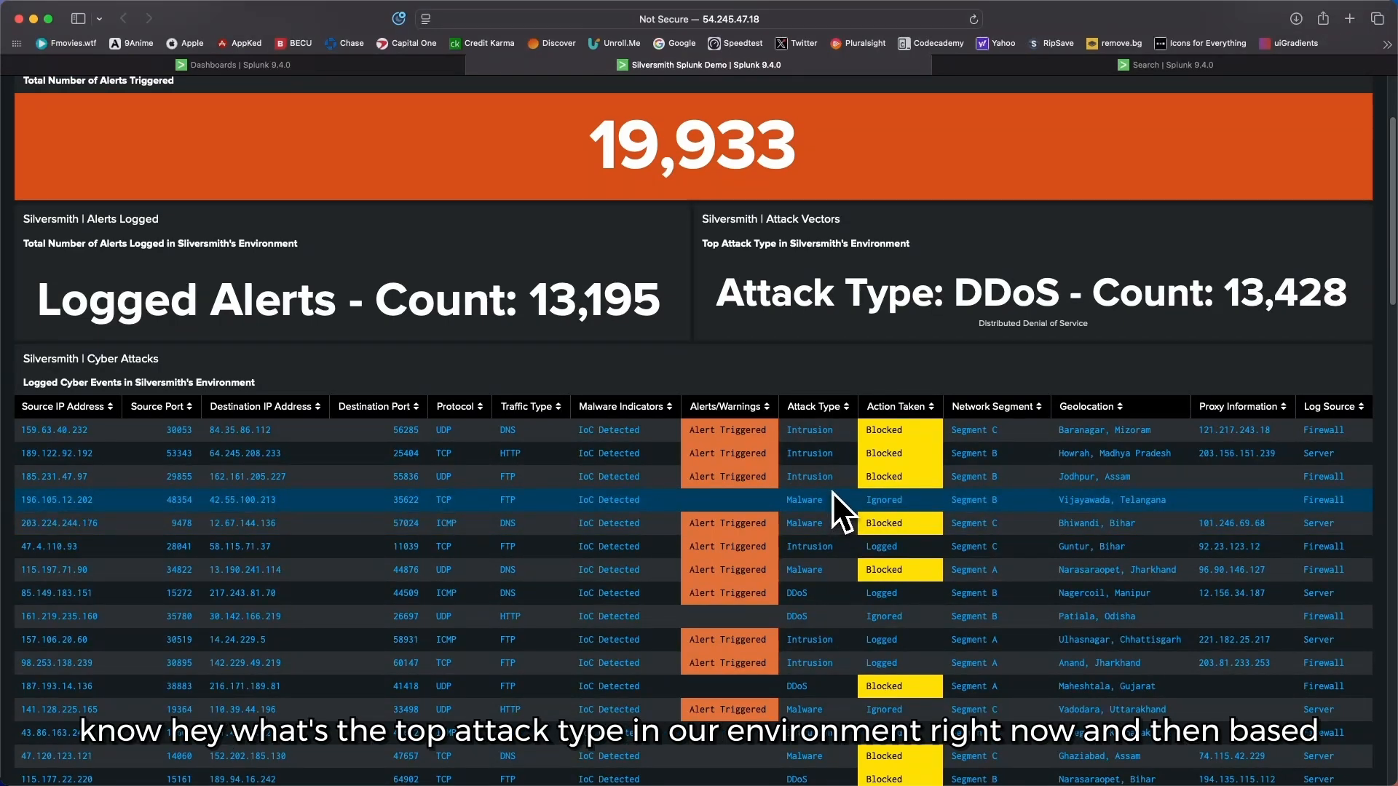
scroll(832, 492, "up", 4)
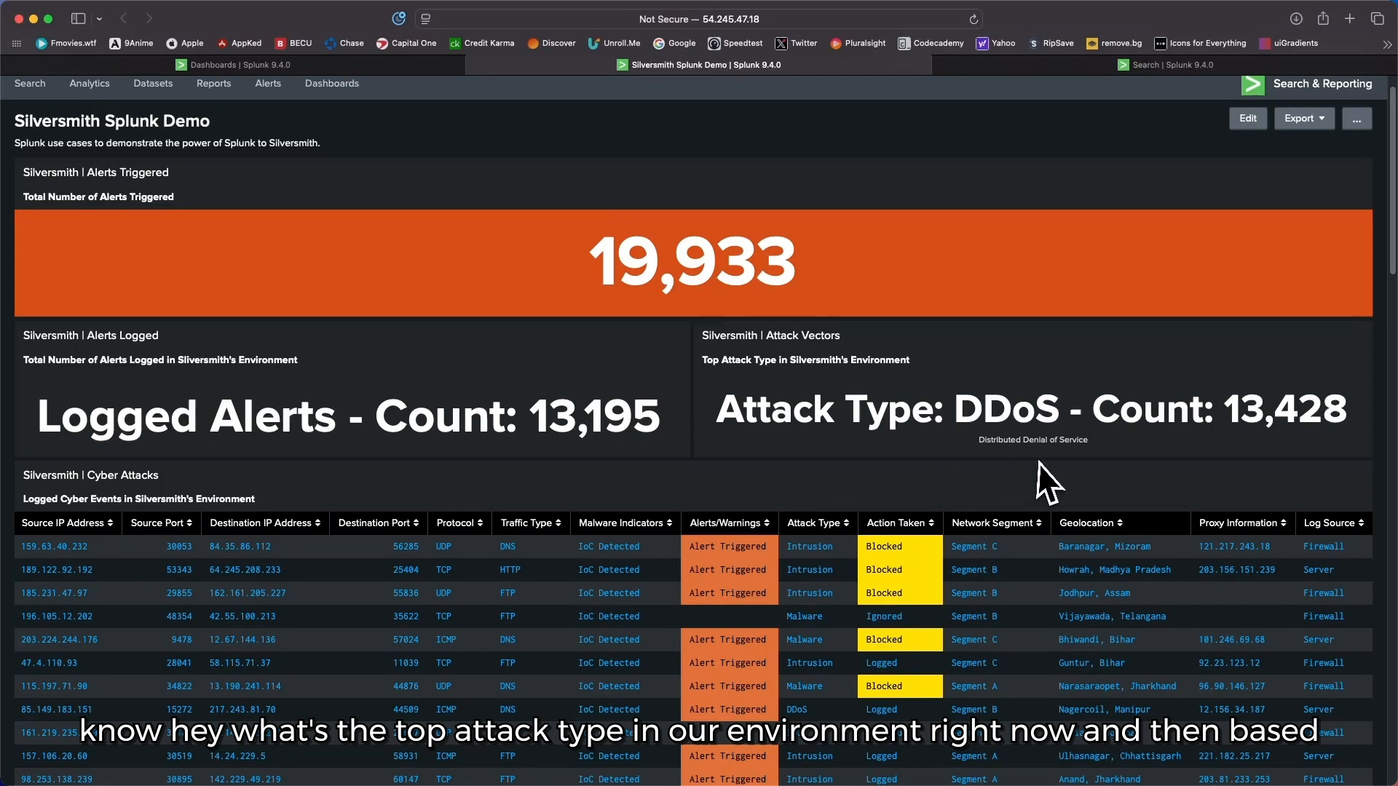
Step: Look over the Alerts Logged and Alerts Triggered panels above the cyber events table
mouse_move(1121, 442)
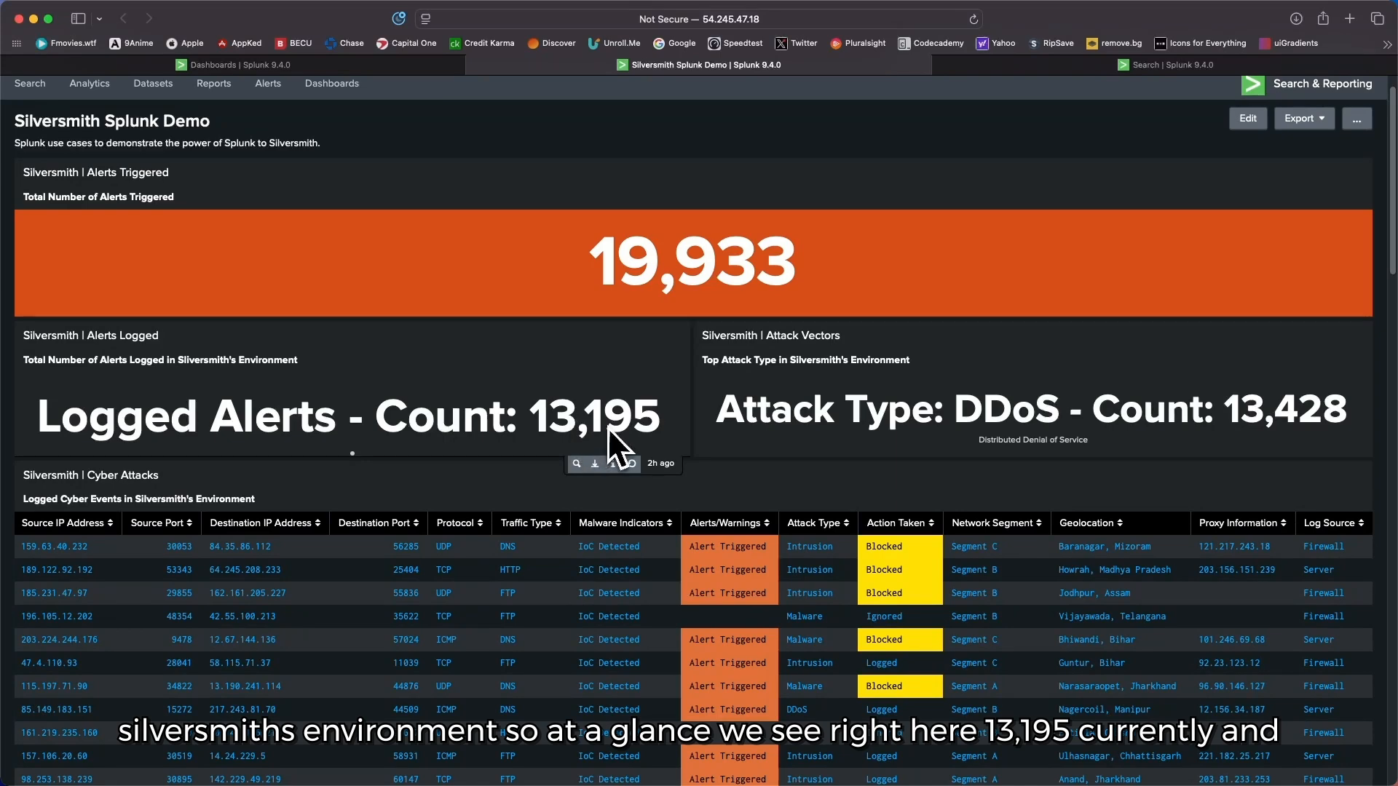
scroll(429, 412, "up", 1)
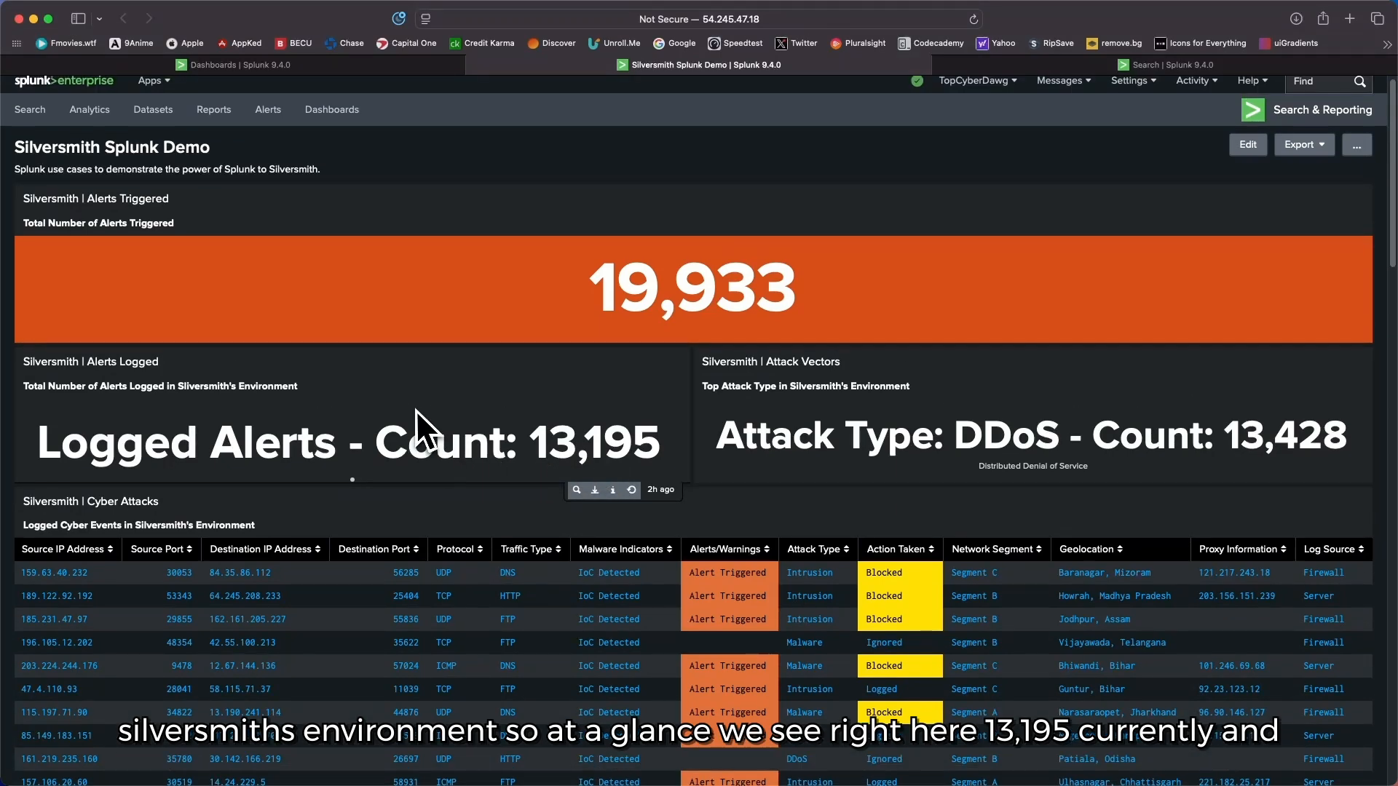
scroll(429, 415, "down", 3)
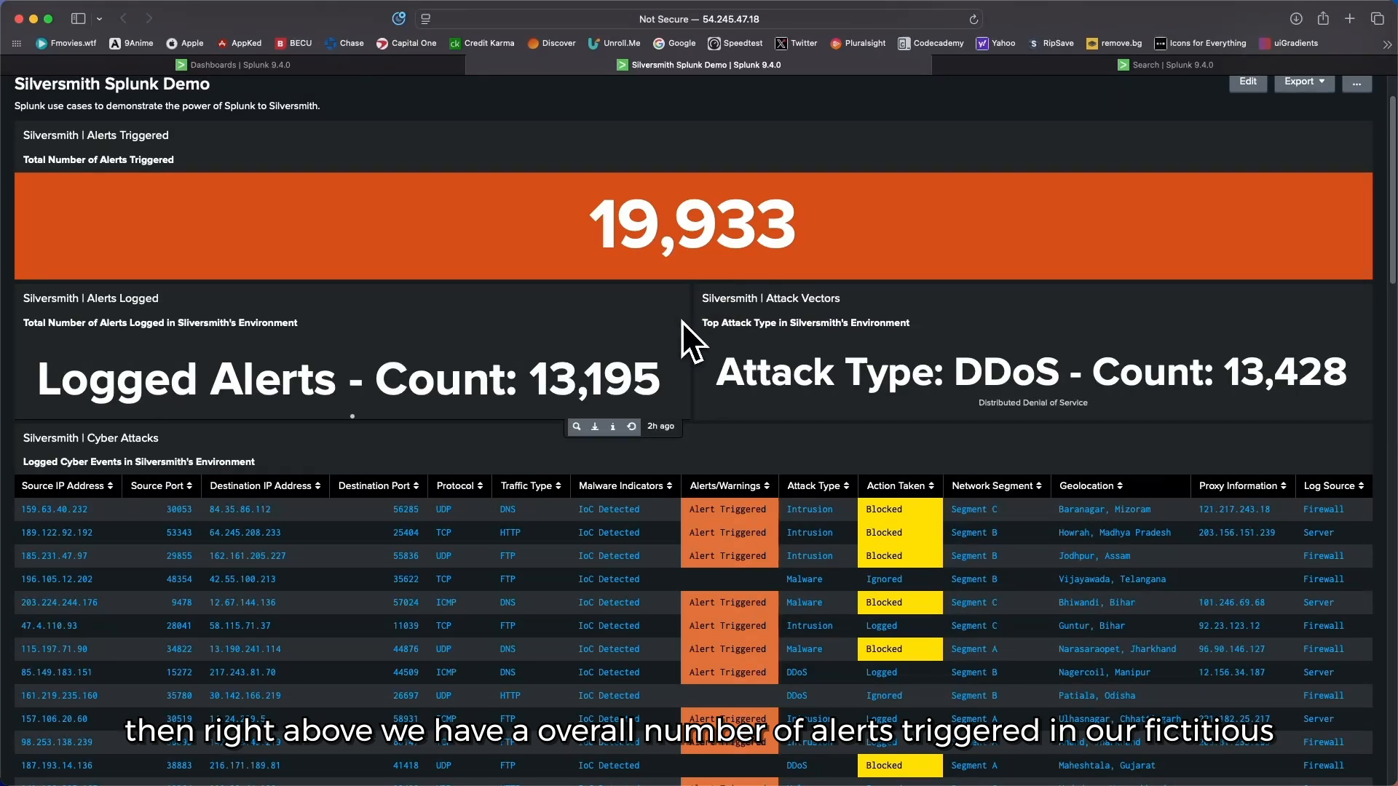
scroll(608, 369, "down", 5)
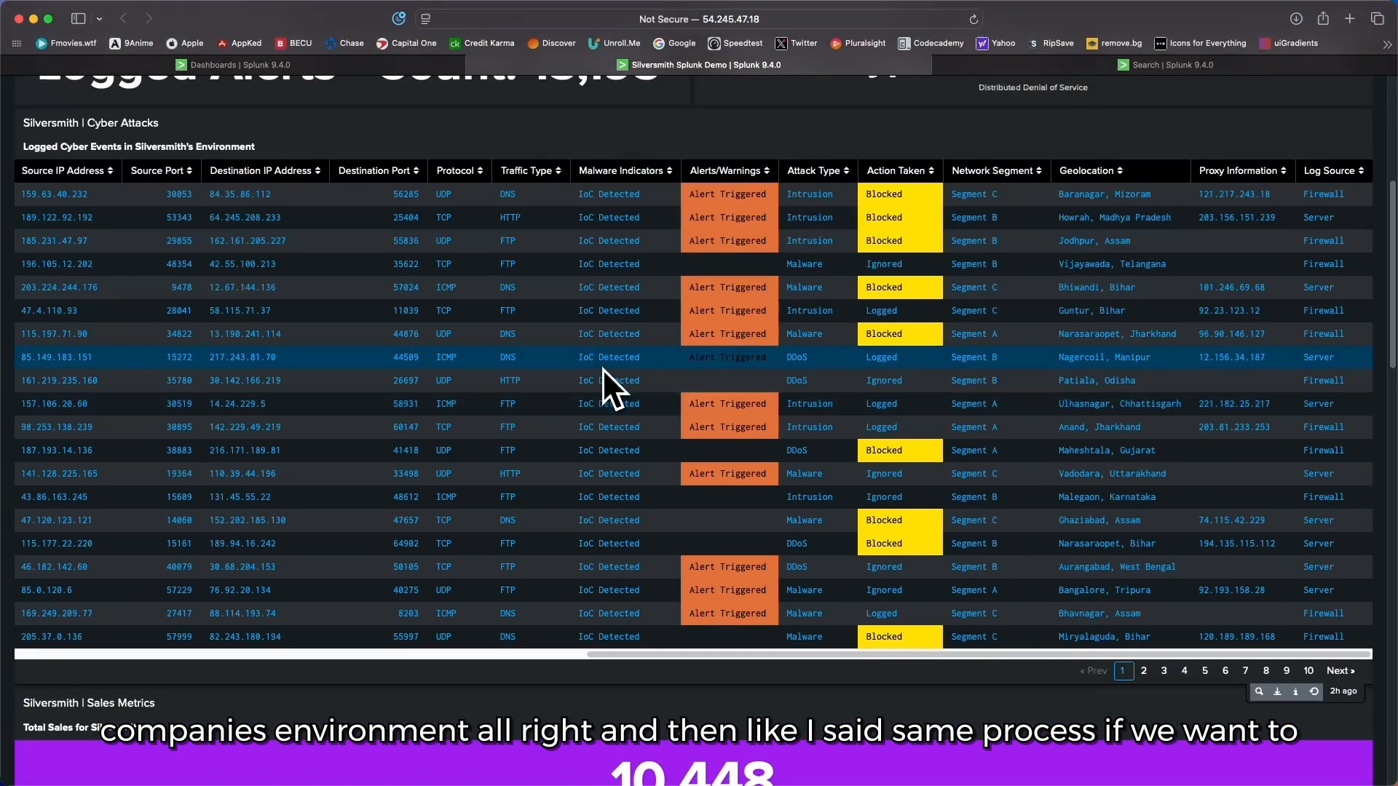
Step: Open the Total Number of Alerts Triggered panel in Search and highlight its full query
scroll(601, 369, "up", 5)
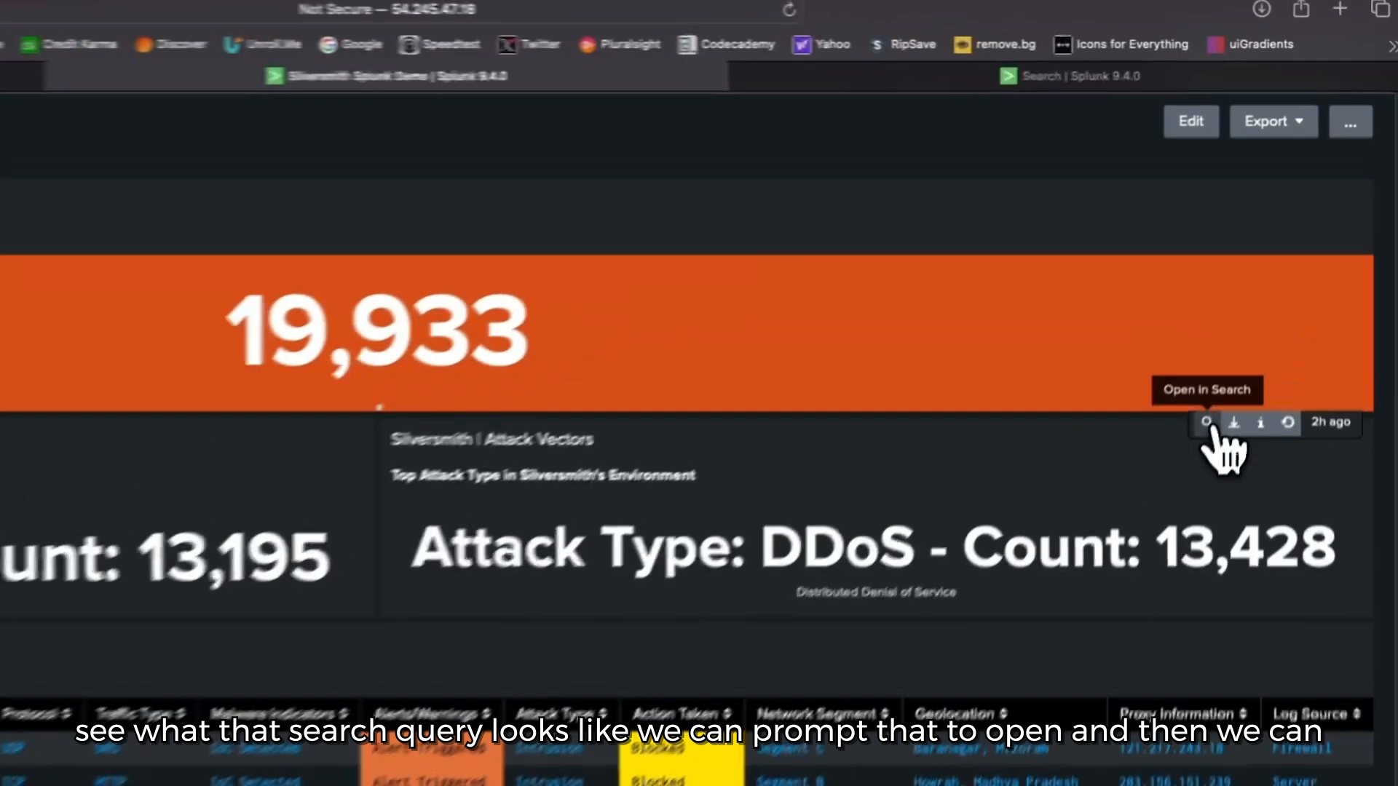
left_click(1258, 301)
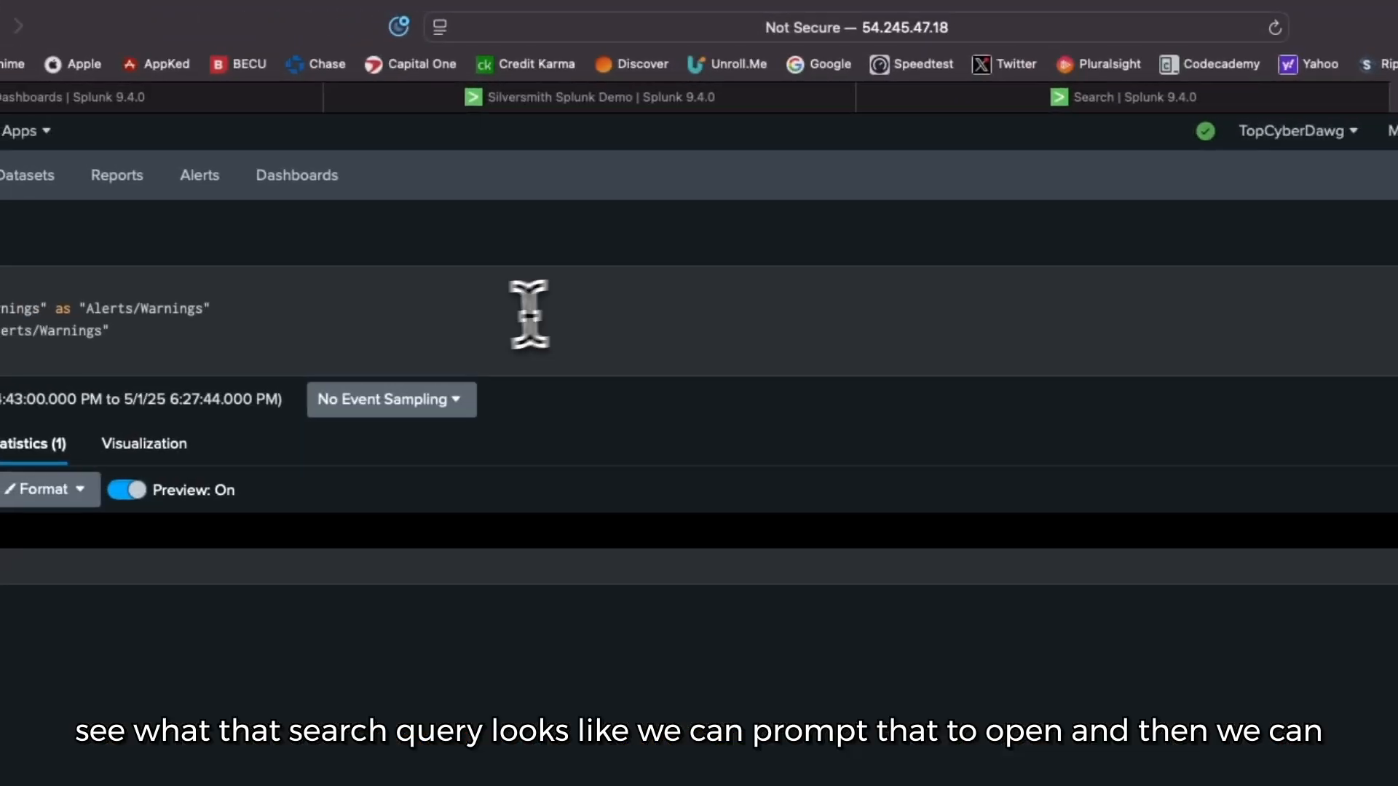
left_click_drag(293, 322, 32, 257)
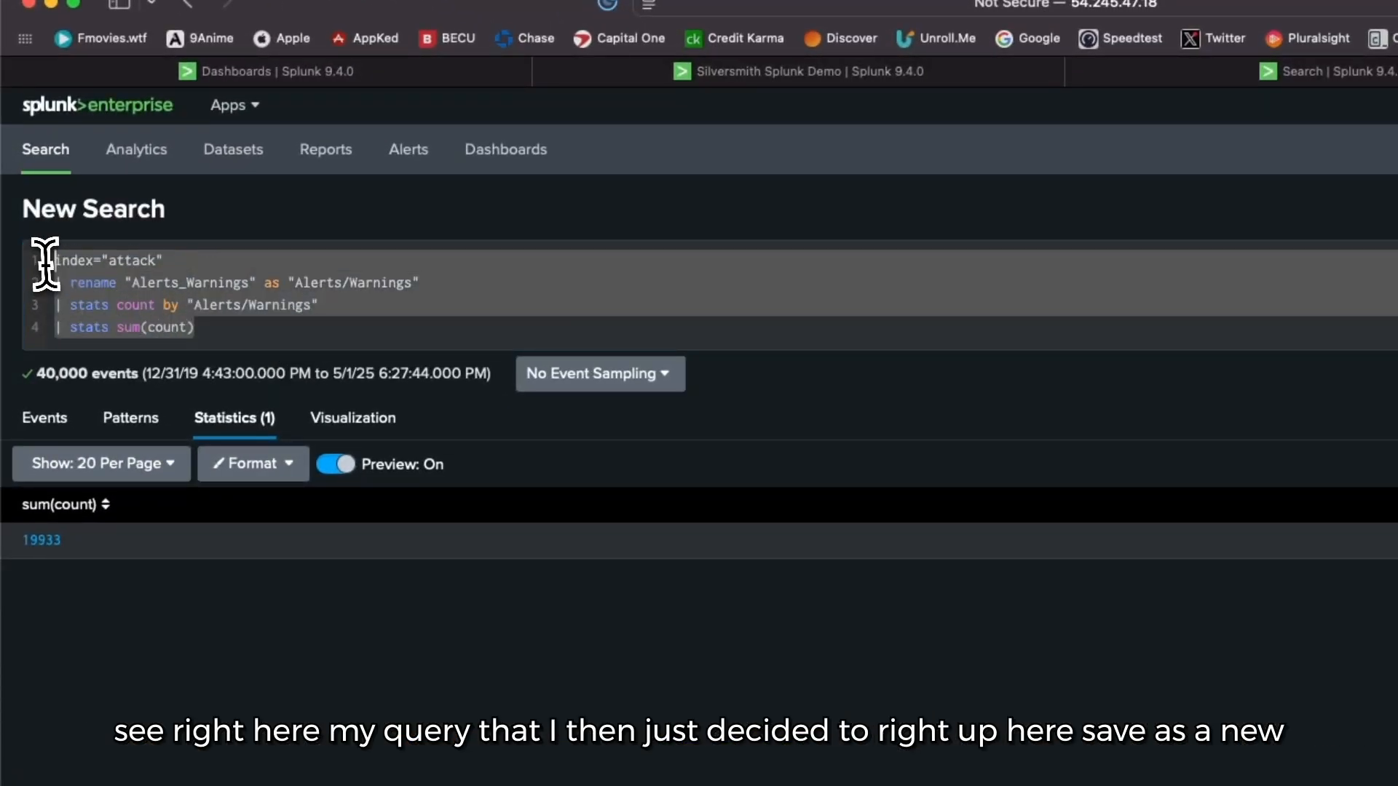
left_click(384, 321)
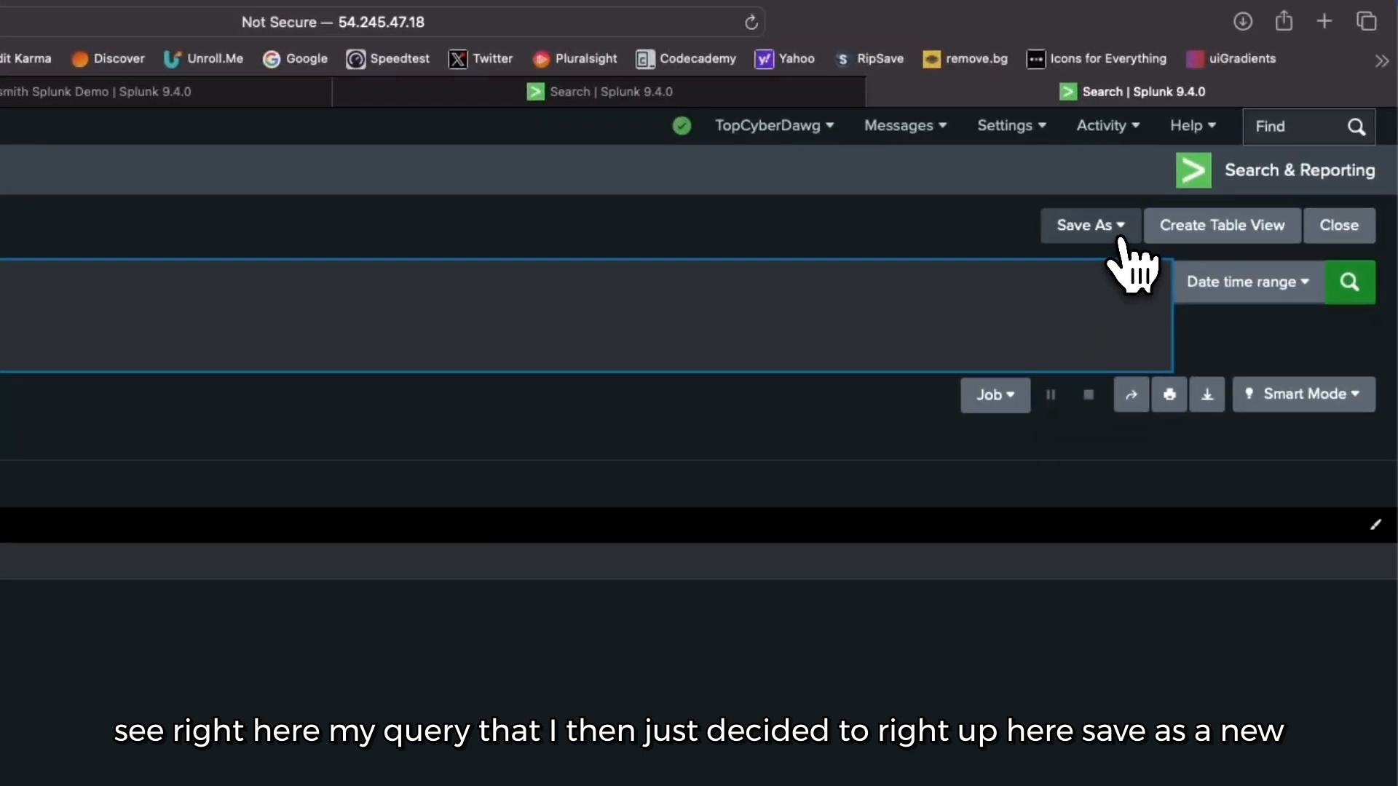
Step: Start saving the alerts-triggered search as a report and title it "report"
left_click(1120, 239)
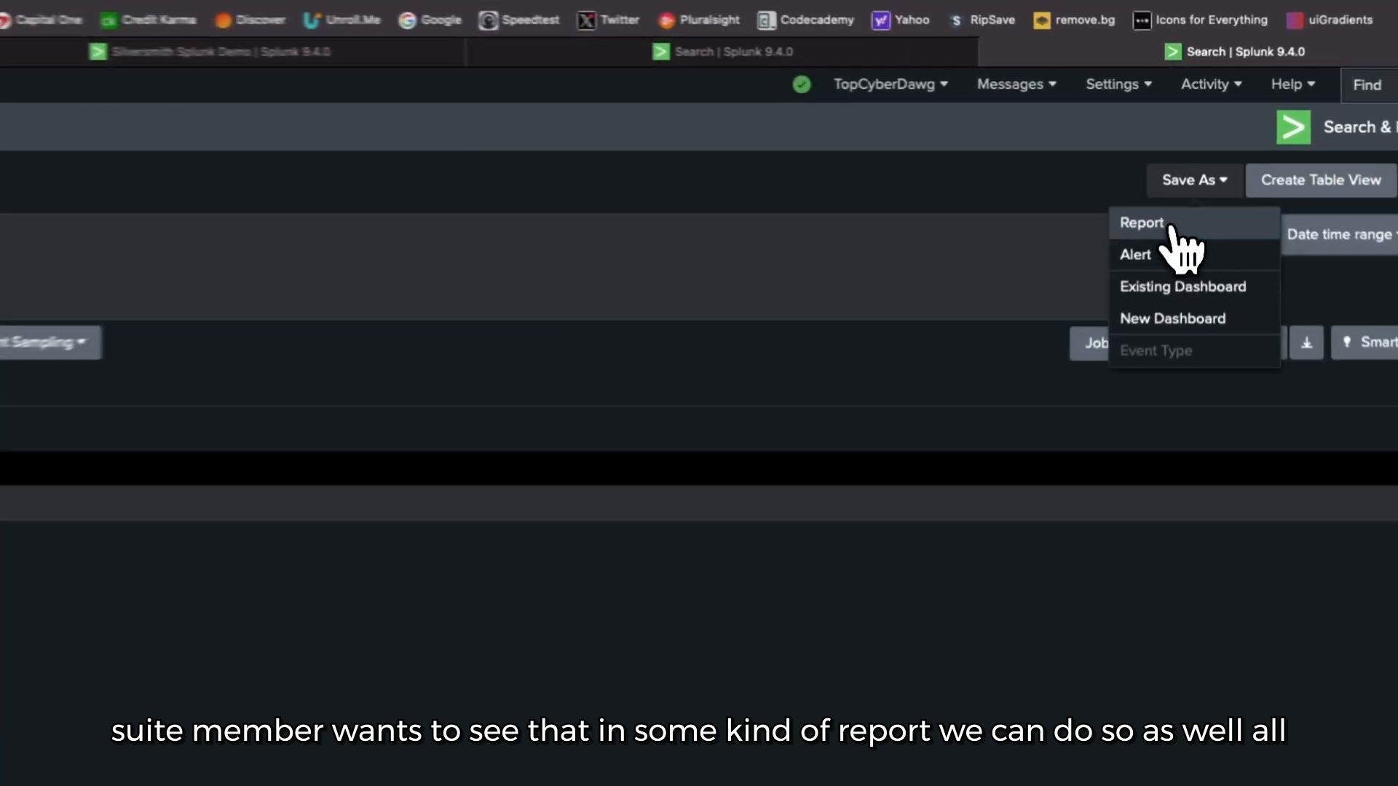
left_click(1170, 228)
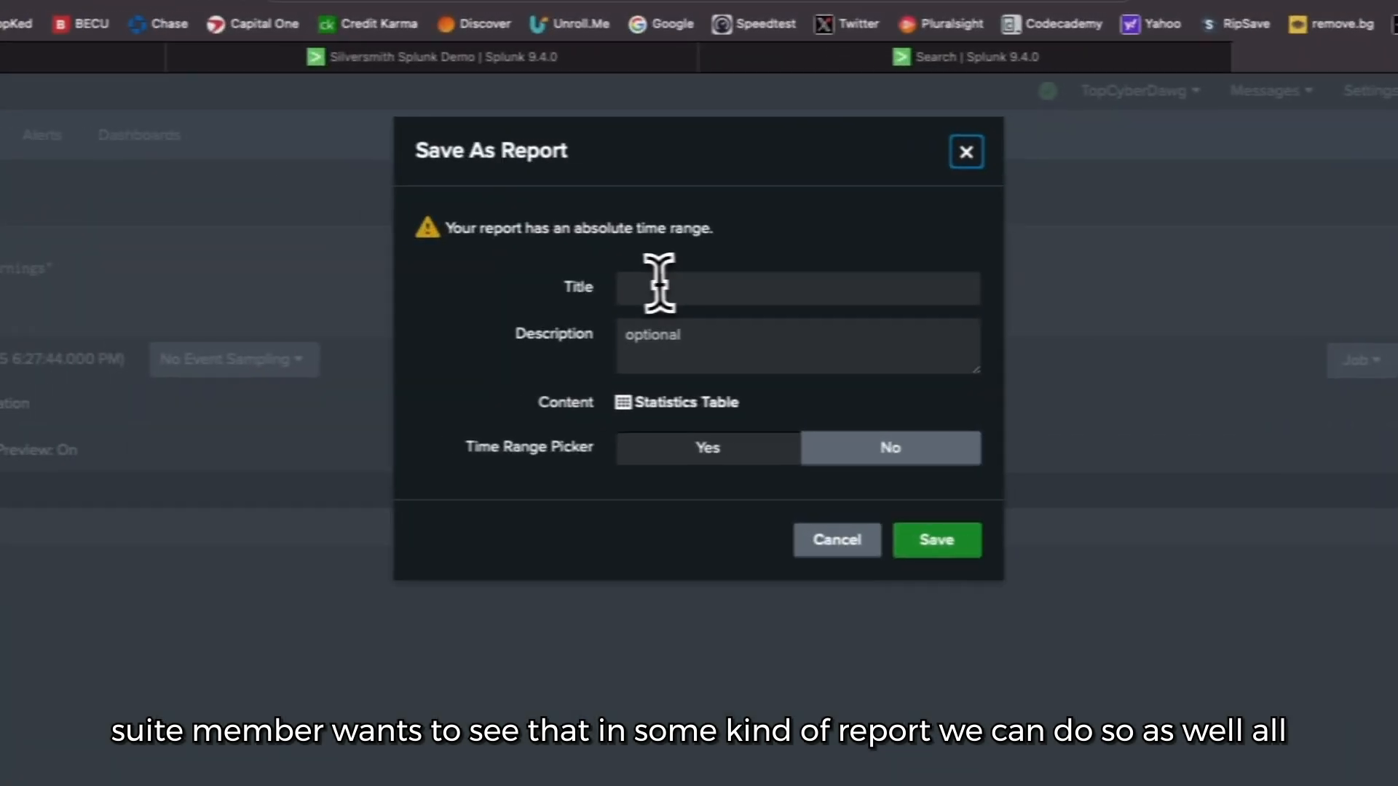
left_click(659, 285)
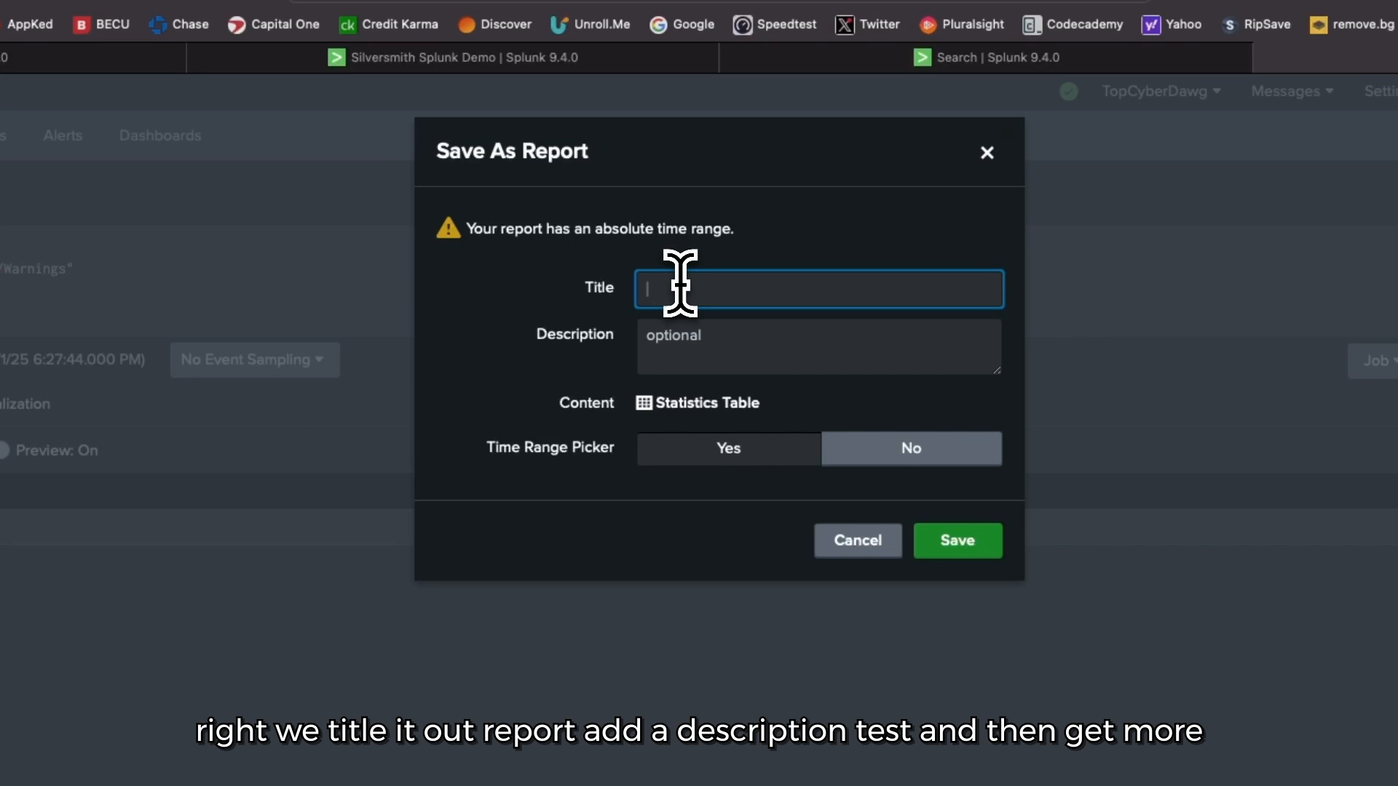
type("rrep")
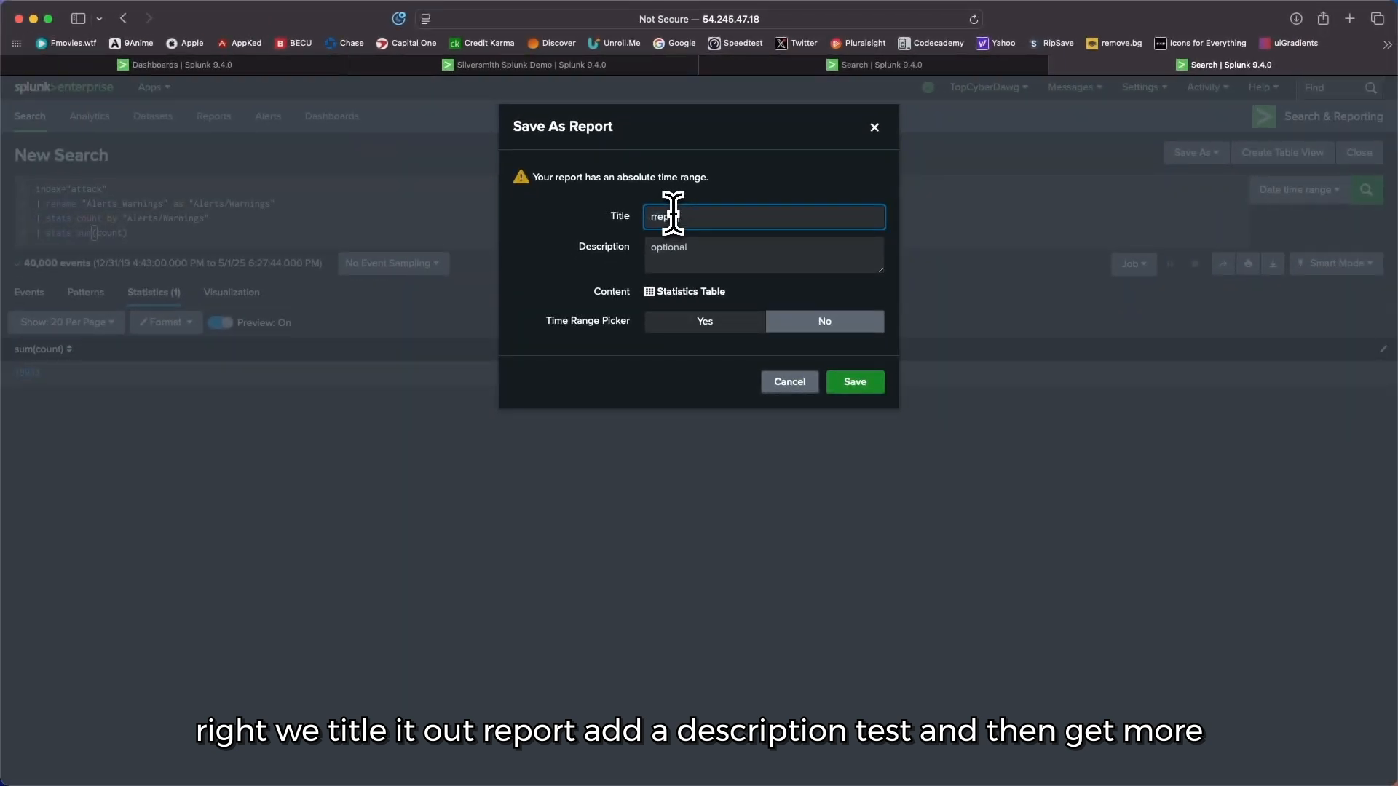
key("BackSpace")
key("BackSpace")
type("eport")
Step: Enter "test" as the report's description, then cancel saving the report
left_click(692, 246)
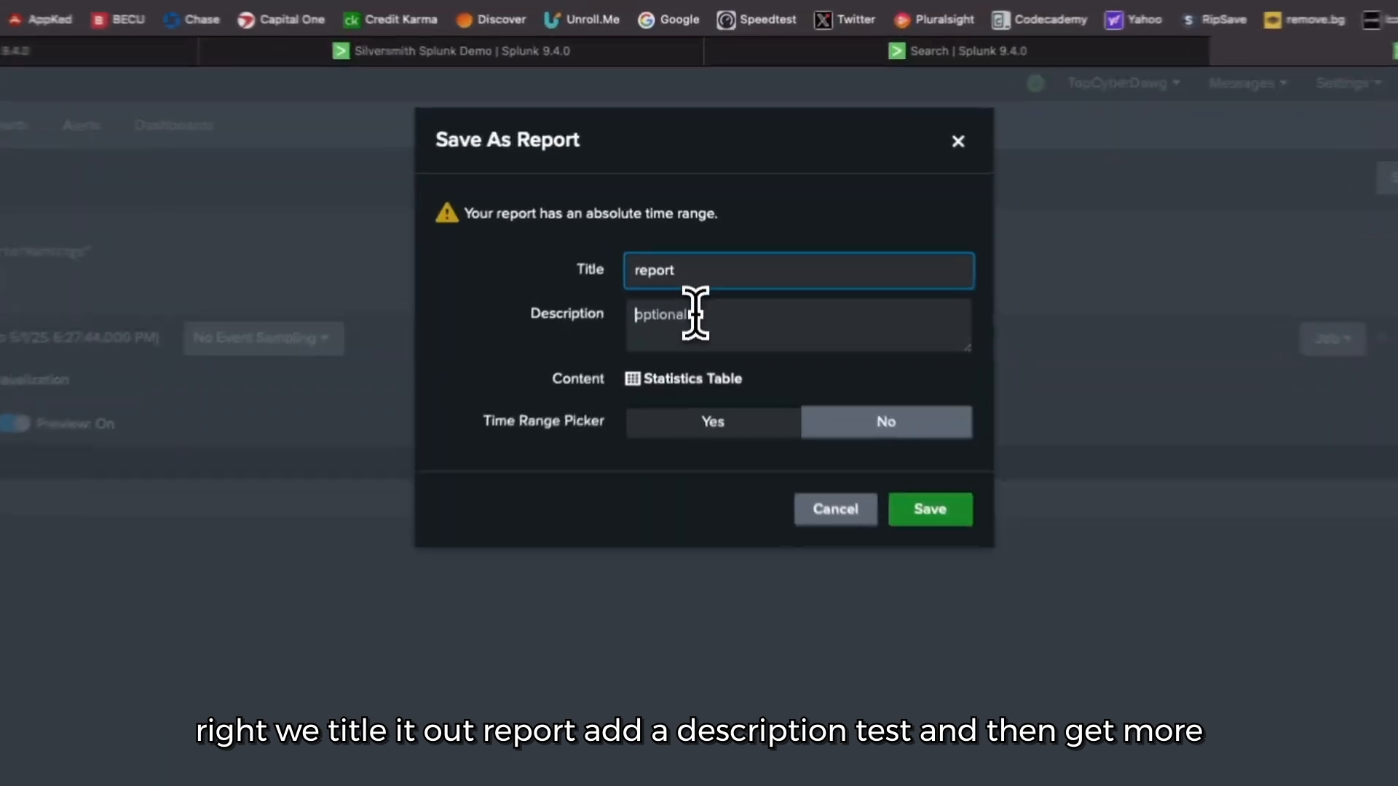
type("gg")
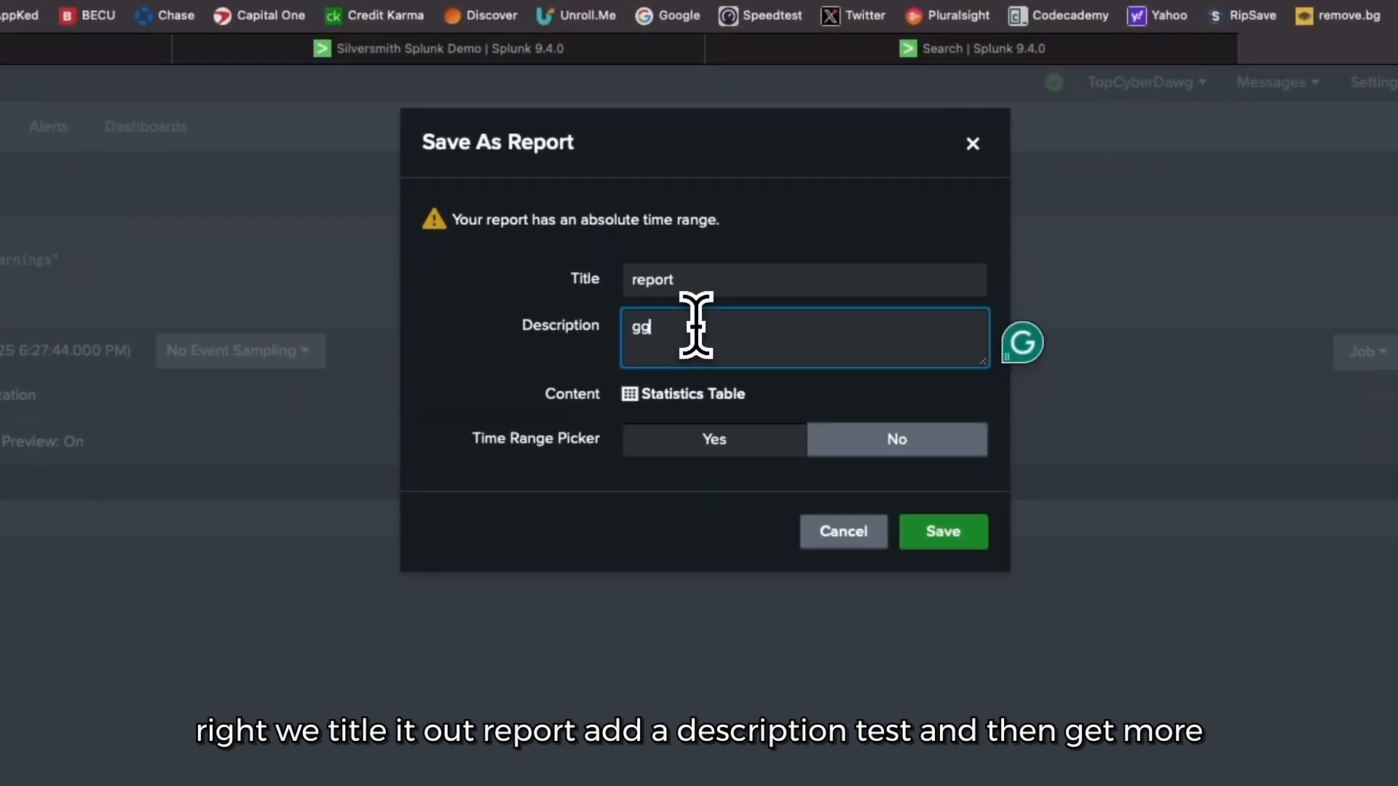
key("BackSpace")
key("BackSpace")
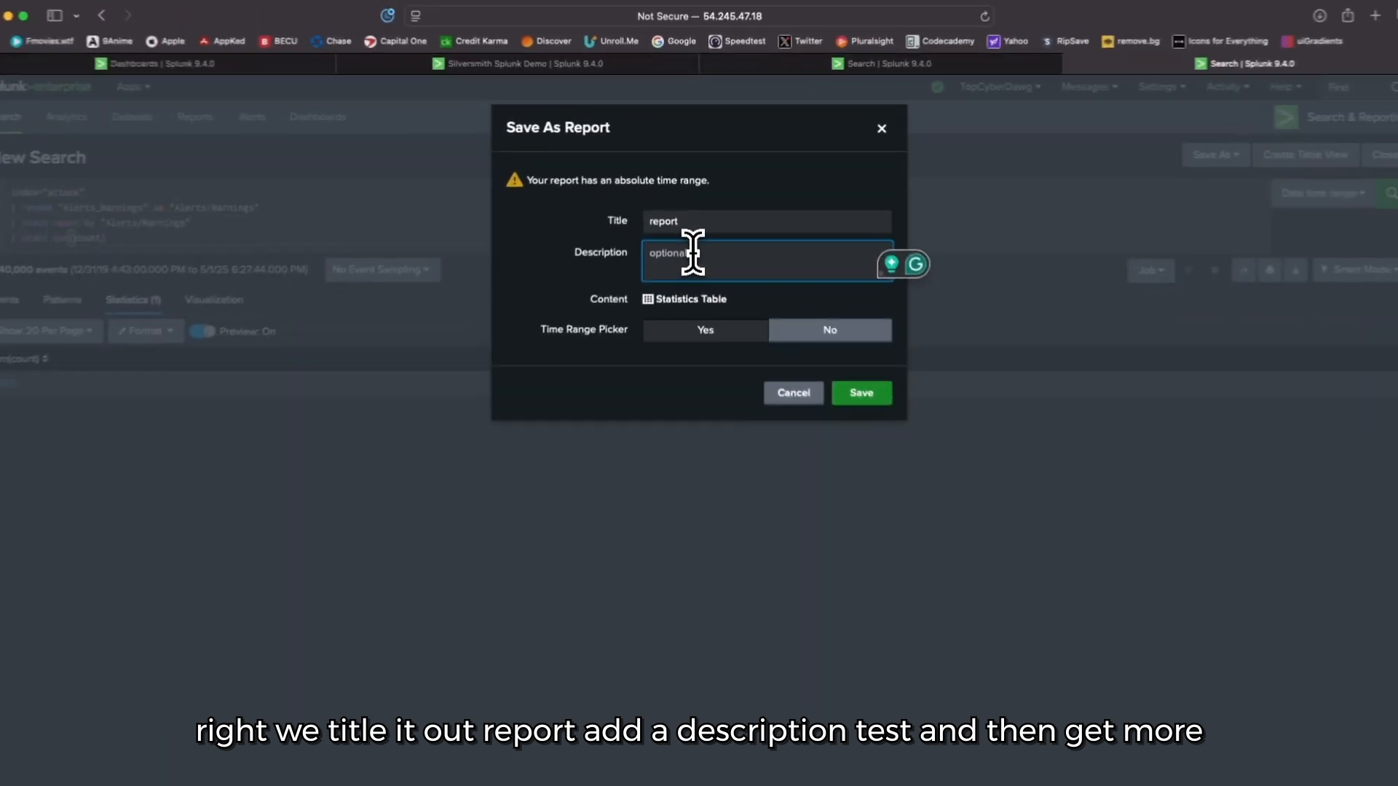
type("test")
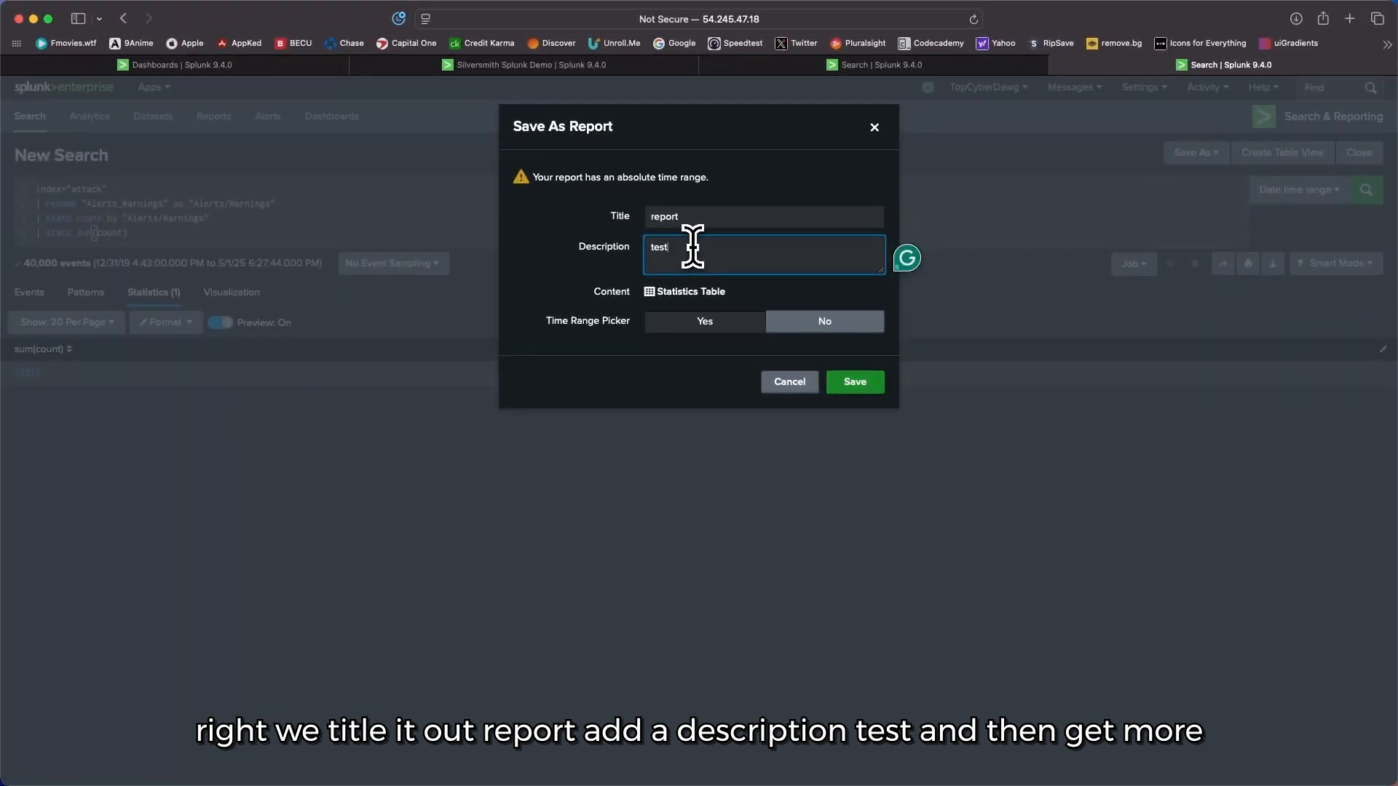
left_click(779, 386)
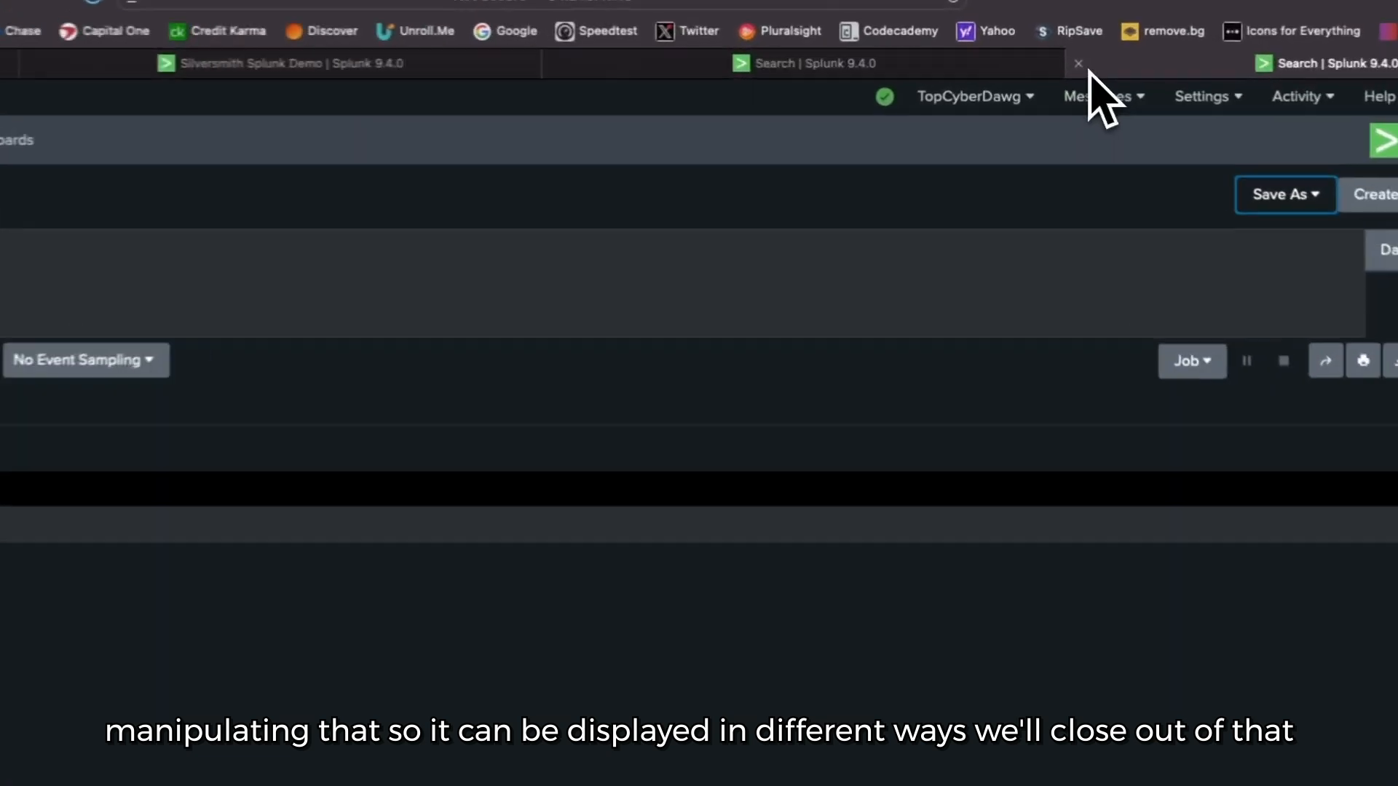
Step: Leave the alerts search for the Silversmith Splunk Demo dashboard and look over its Sales Metrics panels below the cyber events table
left_click(1079, 64)
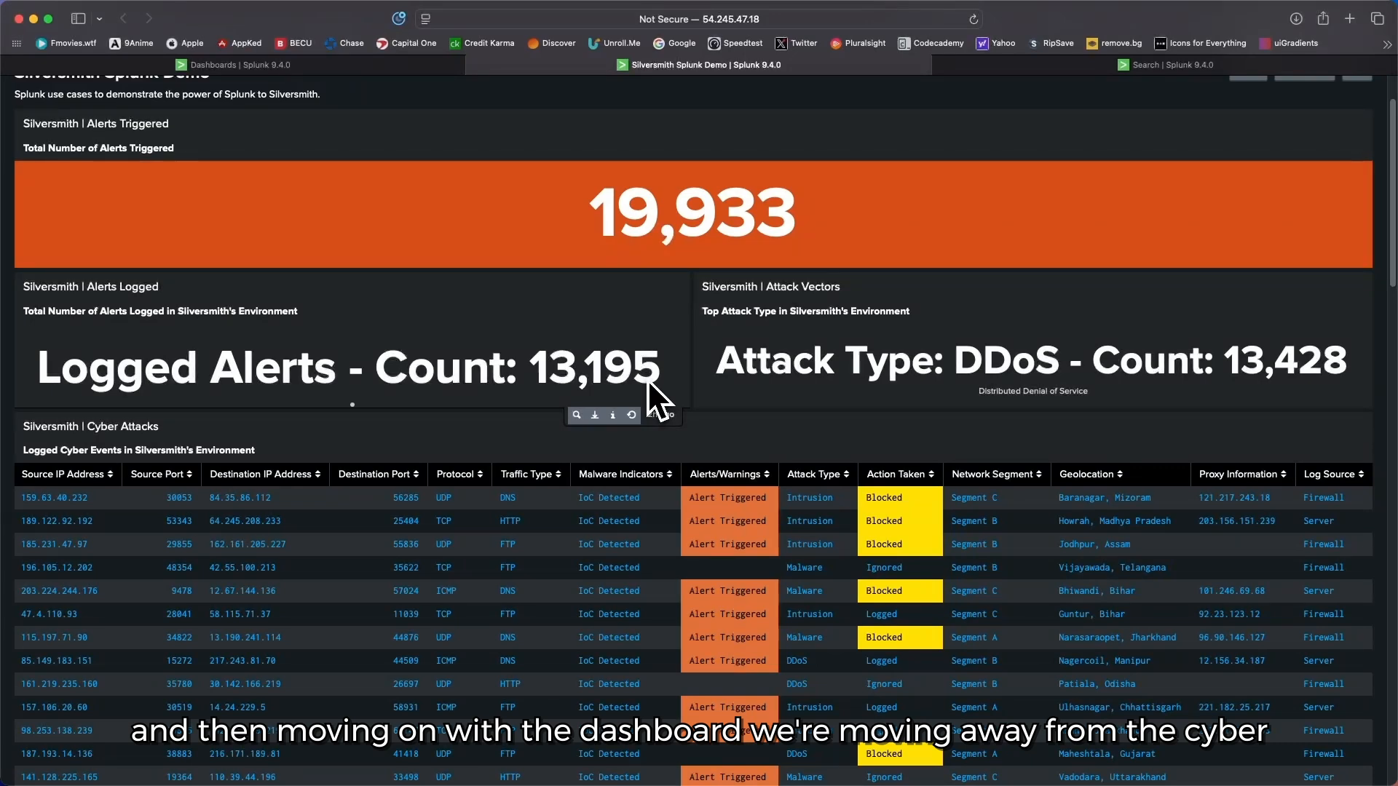
scroll(647, 377, "down", 10)
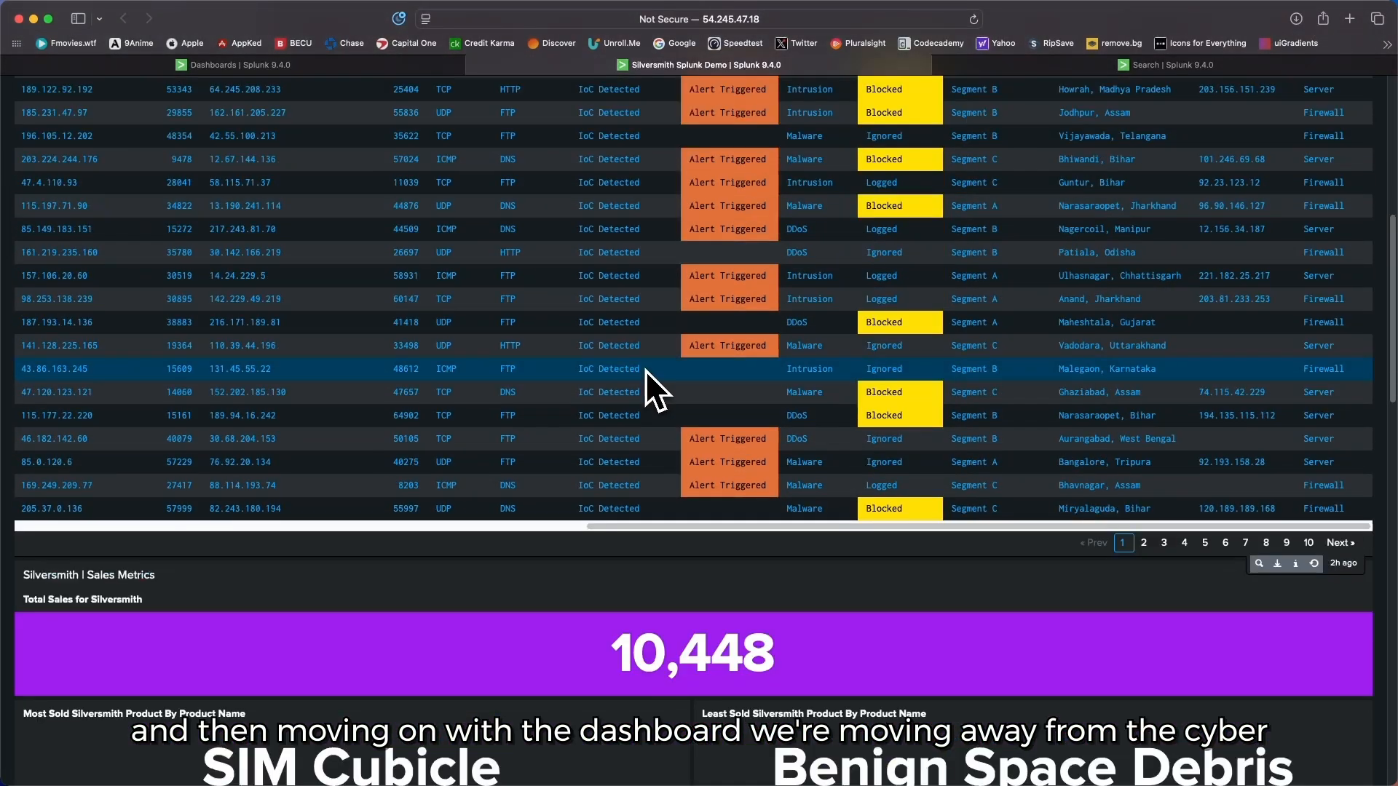
scroll(645, 369, "down", 7)
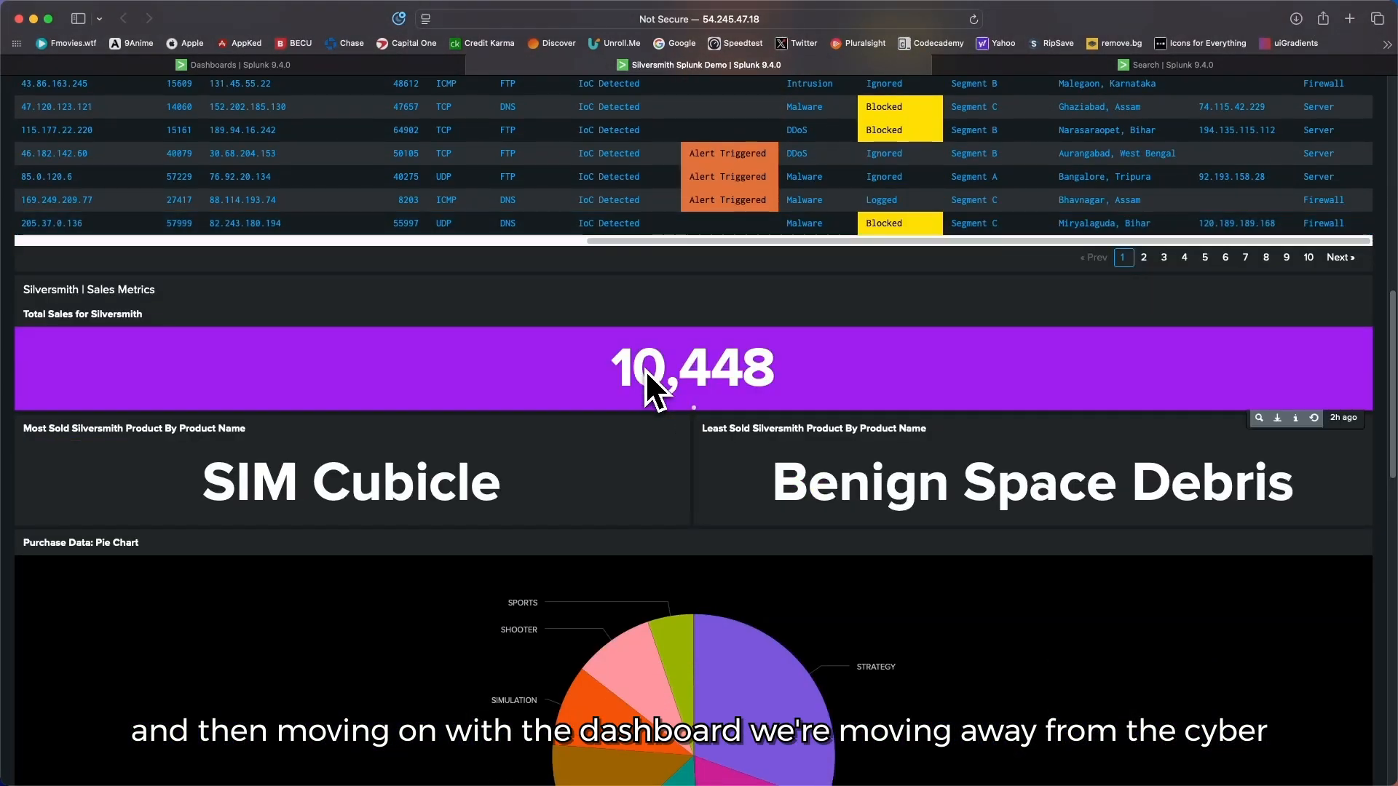
scroll(645, 370, "down", 1)
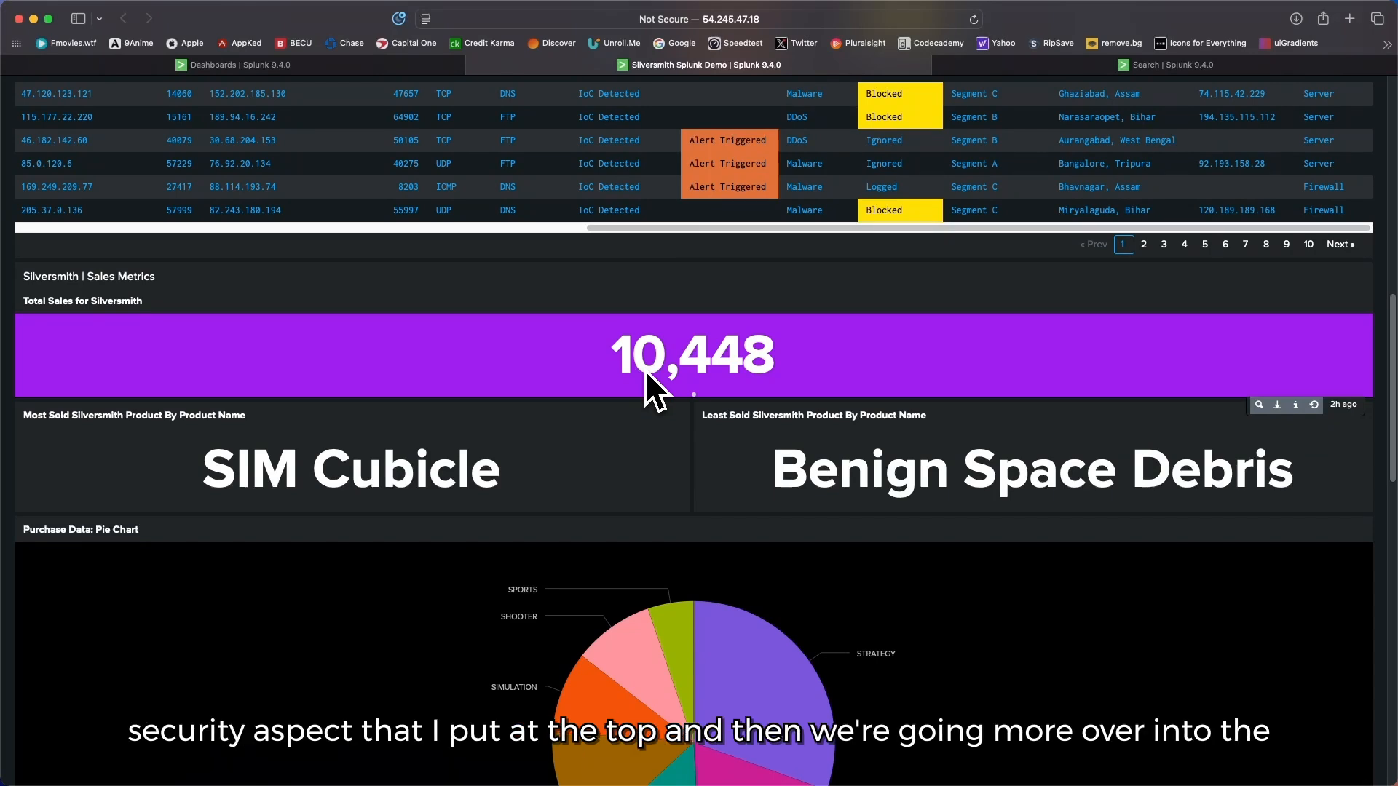
scroll(645, 370, "down", 1)
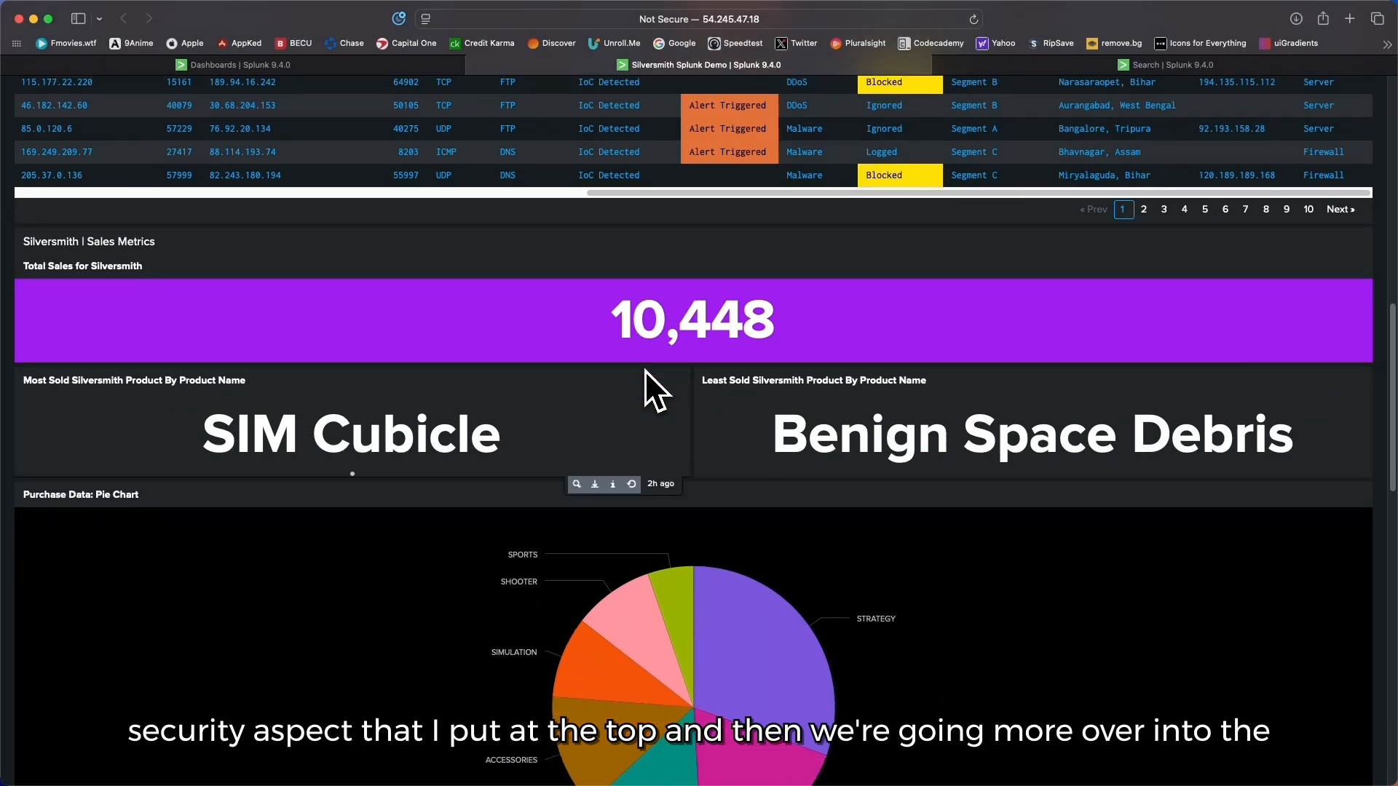
scroll(644, 370, "down", 1)
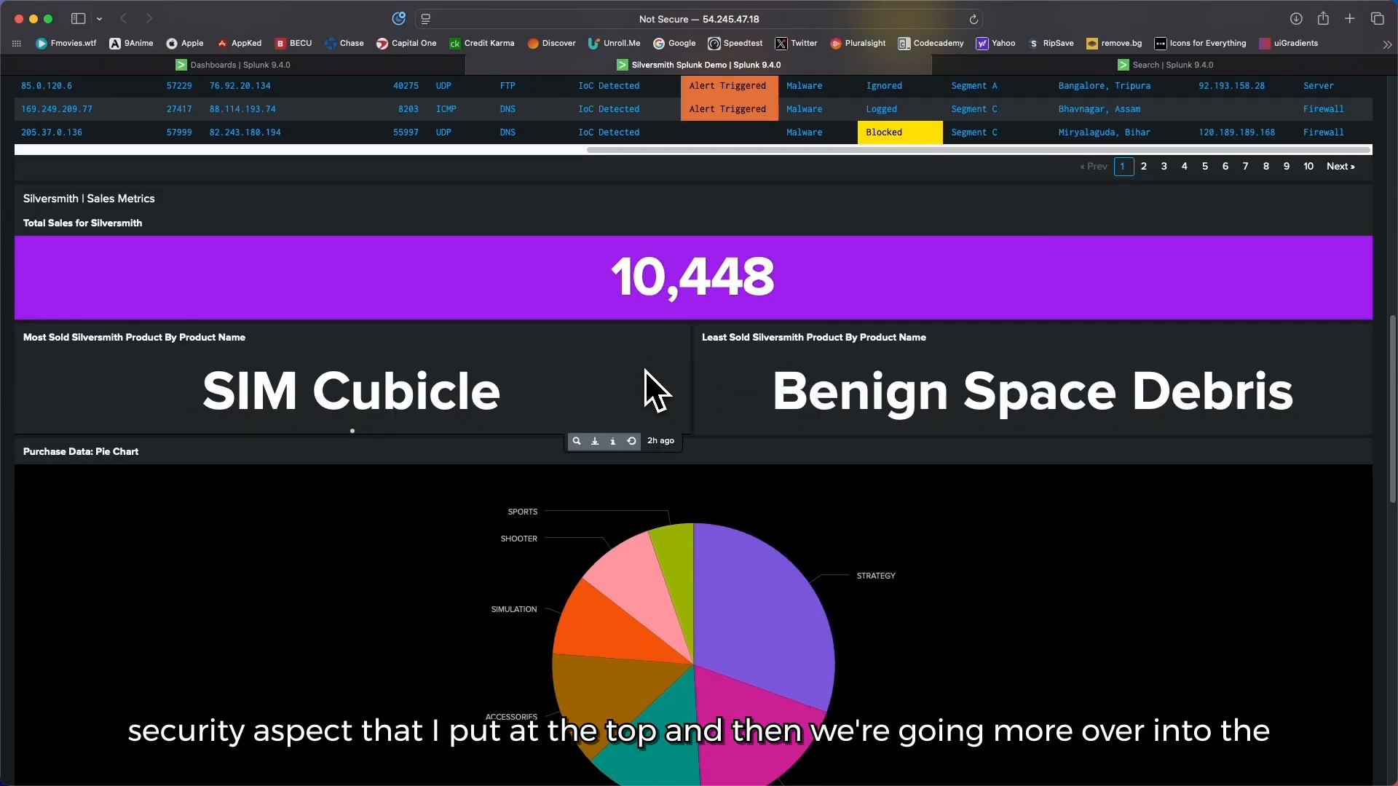
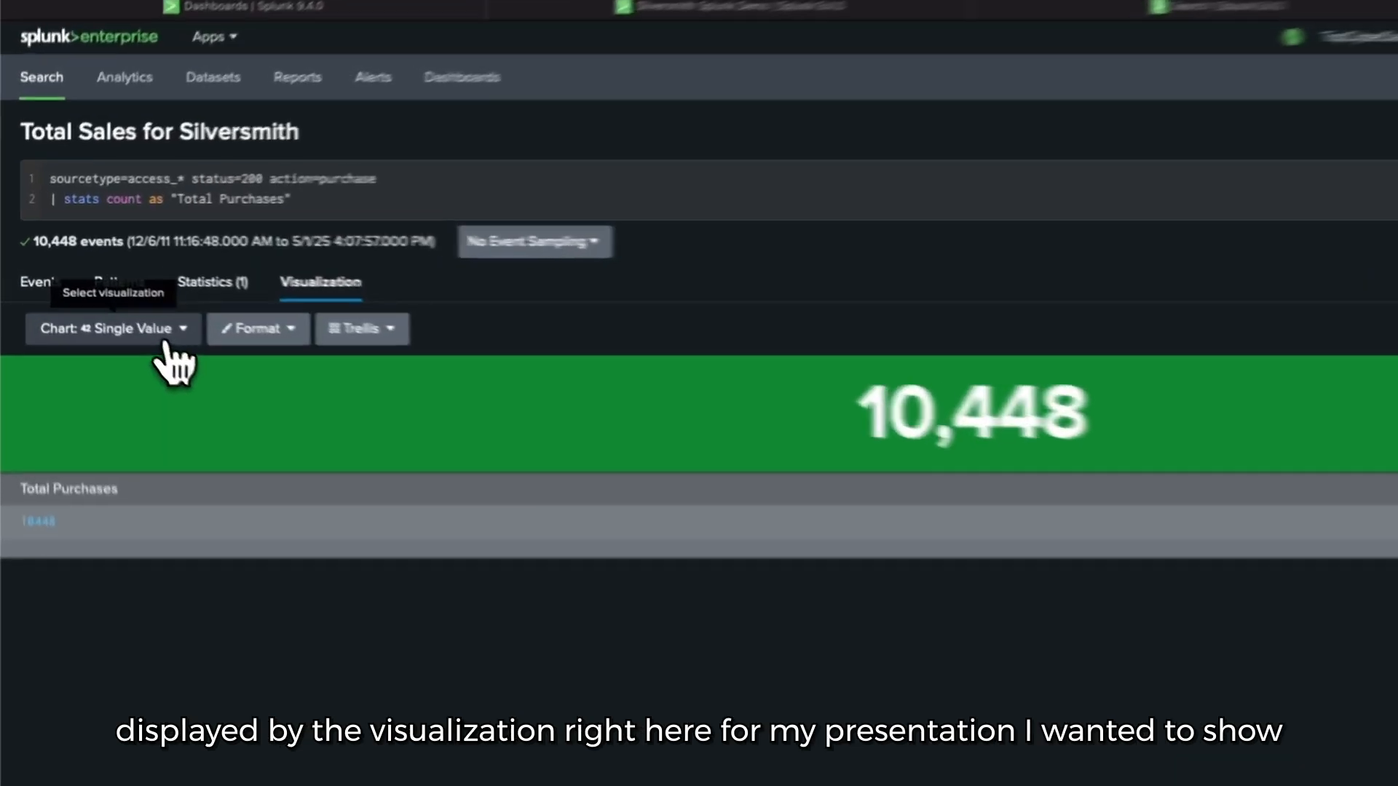
Step: List the chart types available for the Total Sales search and return to the dashboard's most-sold and least-sold product panels
left_click(120, 305)
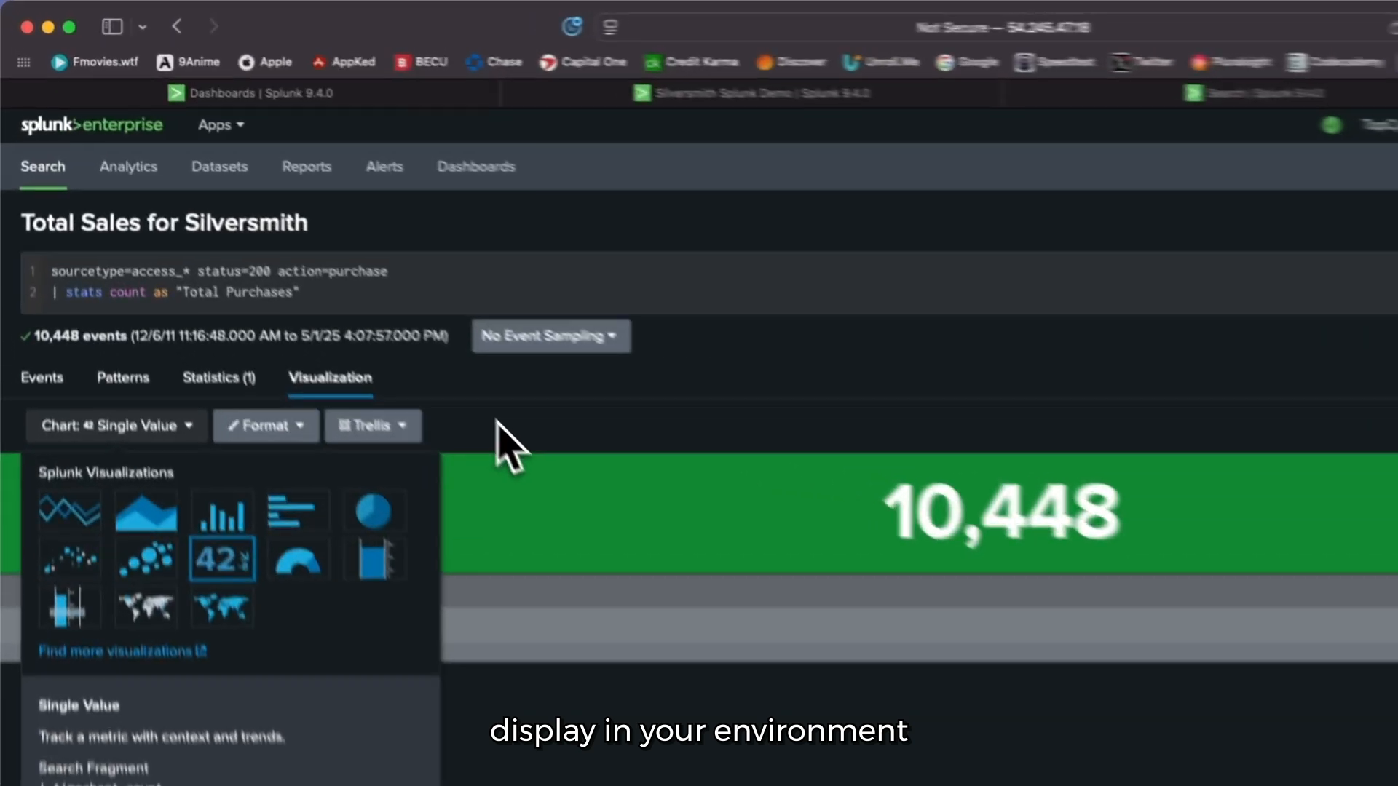
left_click(346, 294)
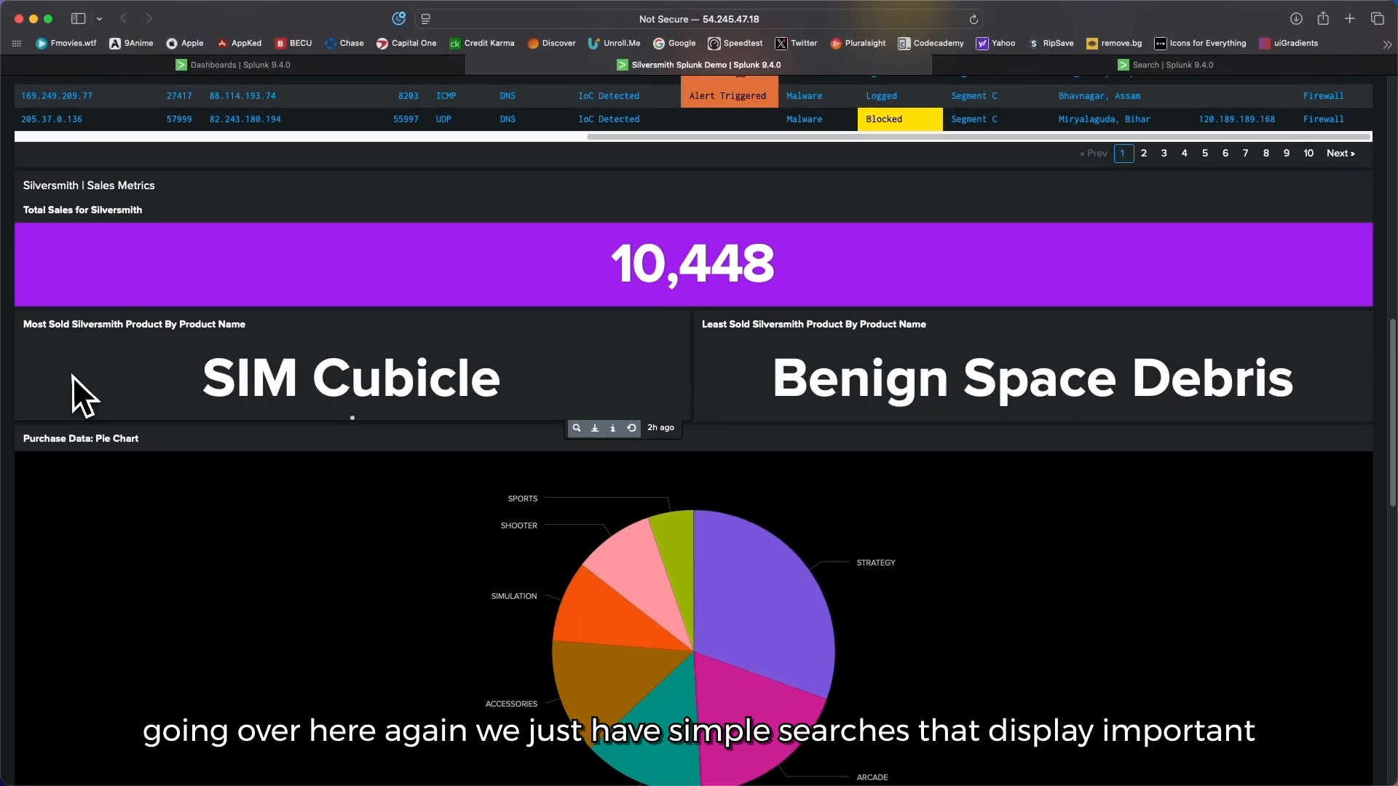
scroll(451, 402, "down", 1)
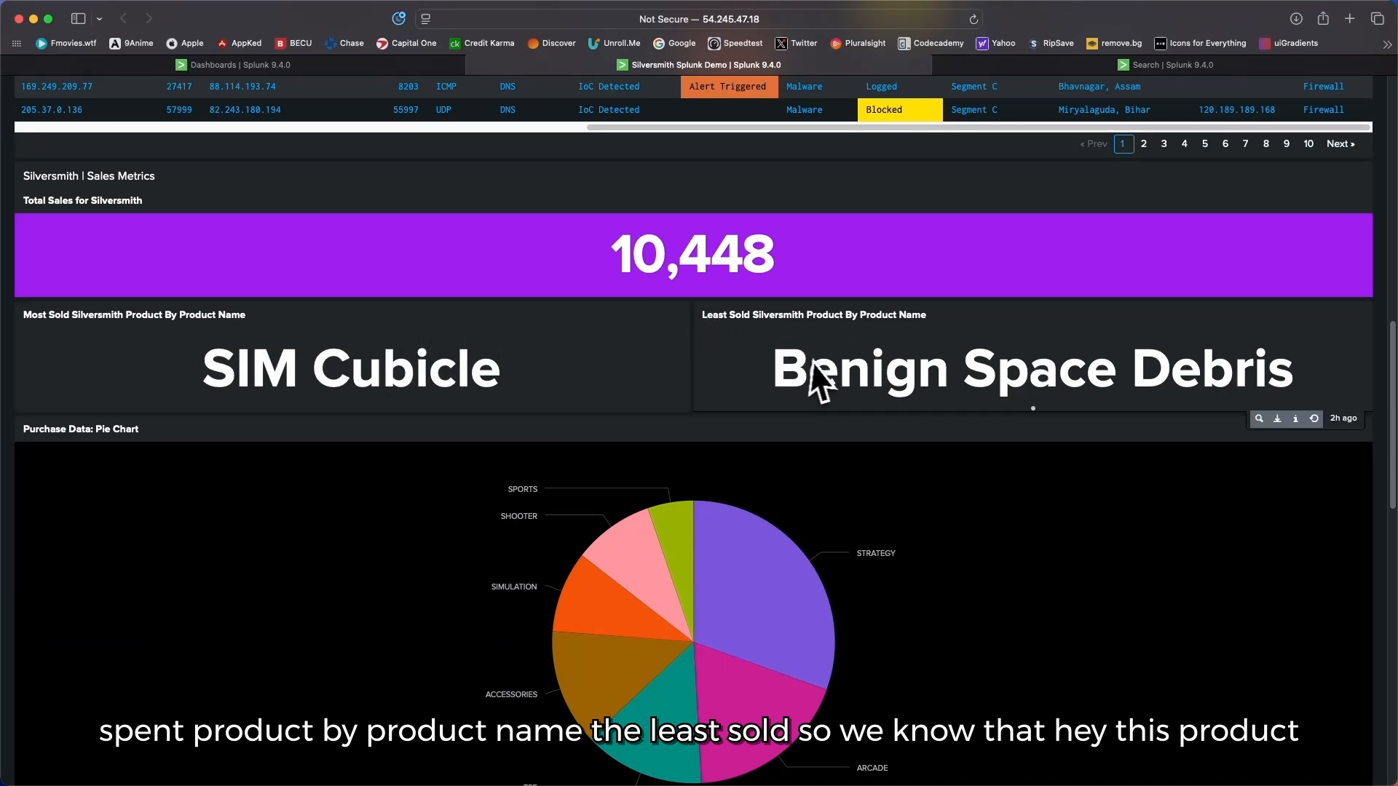
scroll(819, 364, "down", 1)
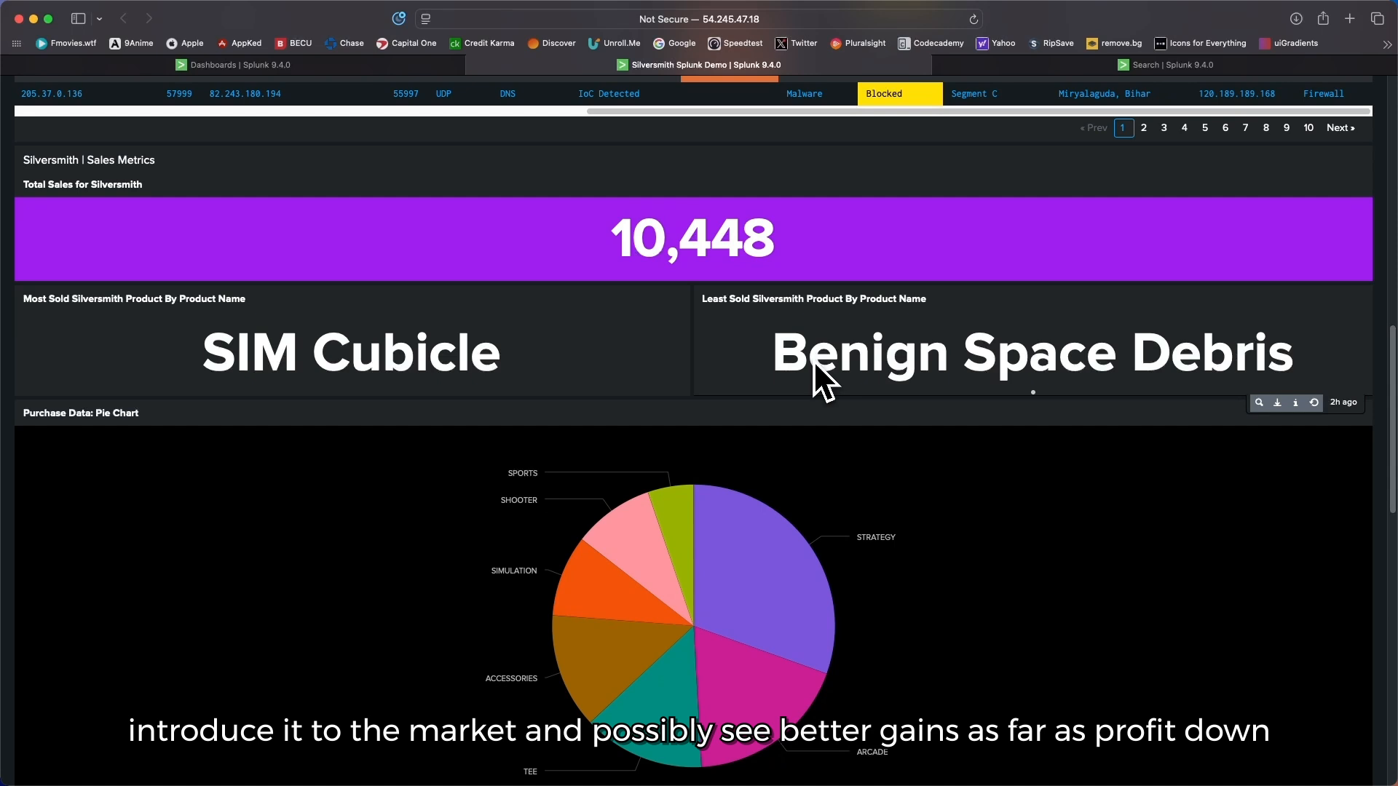
Step: Inspect the ARCADE, SIMULATION and STRATEGY slices of the Purchase Data pie chart for their purchase breakdown
scroll(814, 364, "down", 3)
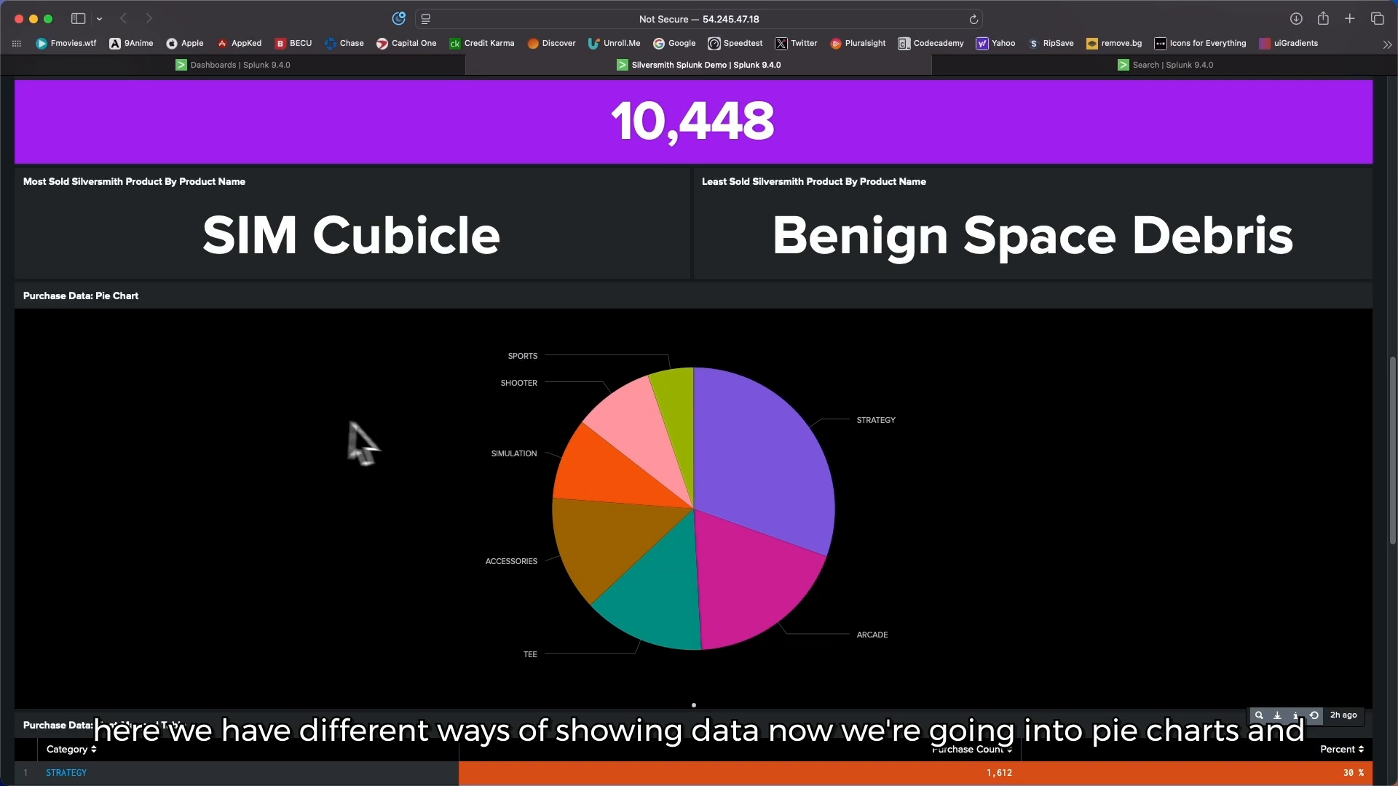
mouse_move(690, 444)
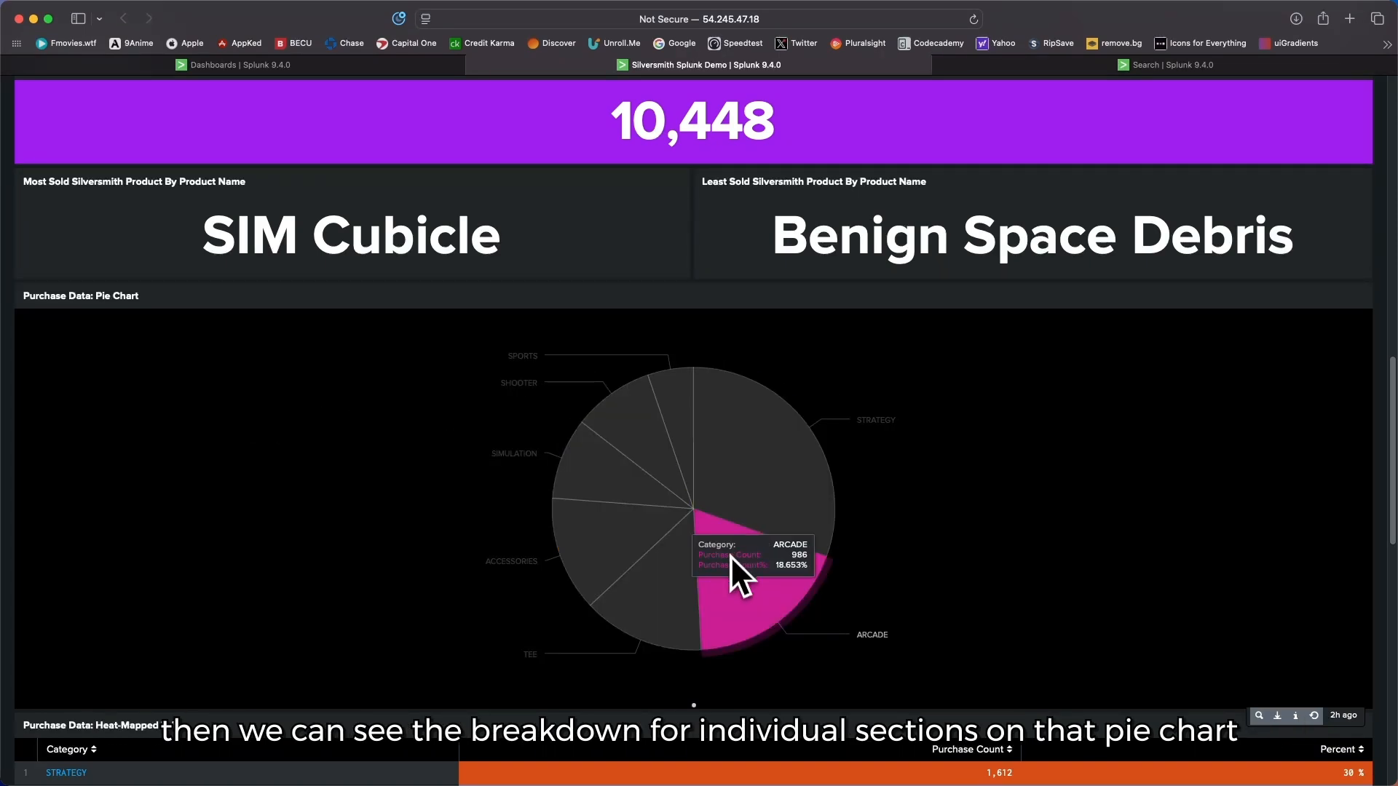
mouse_move(651, 559)
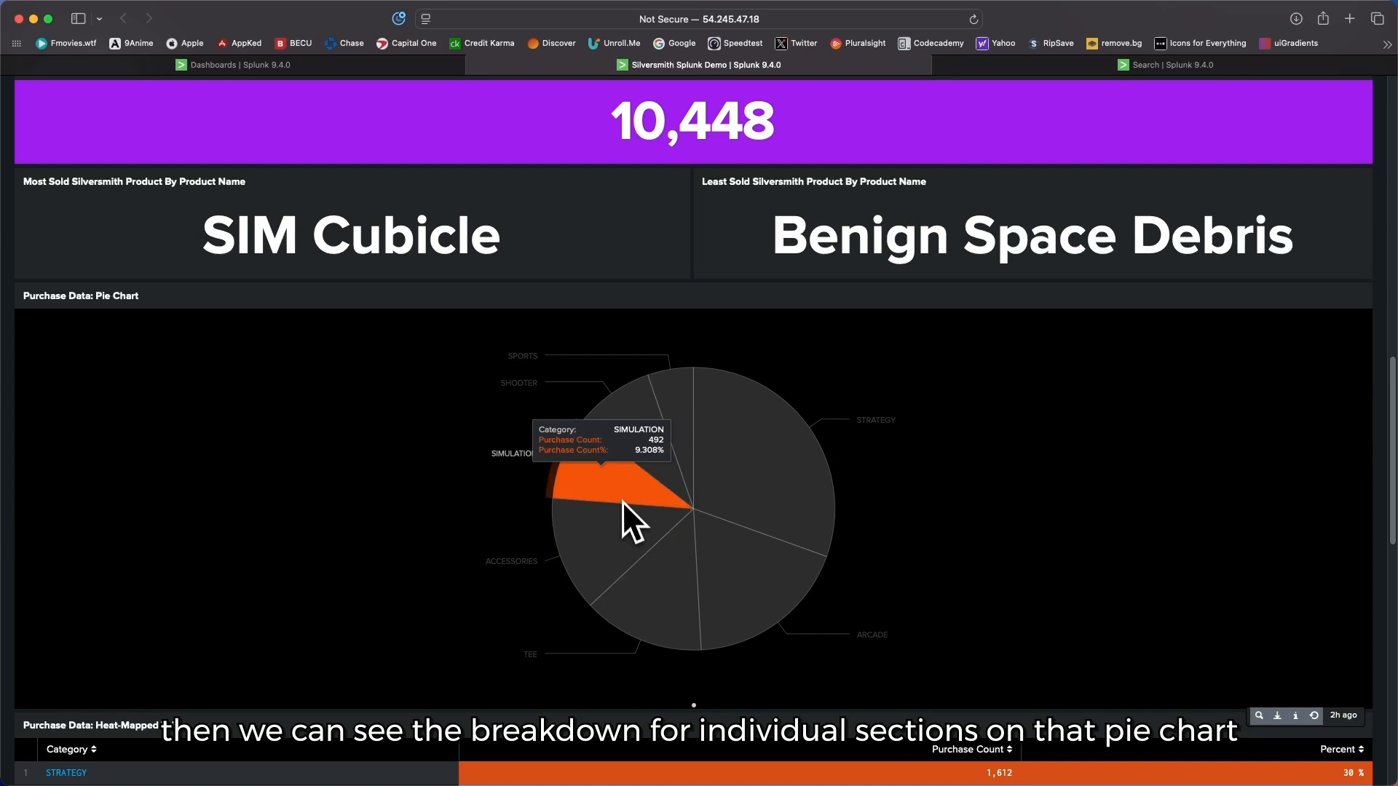
mouse_move(595, 448)
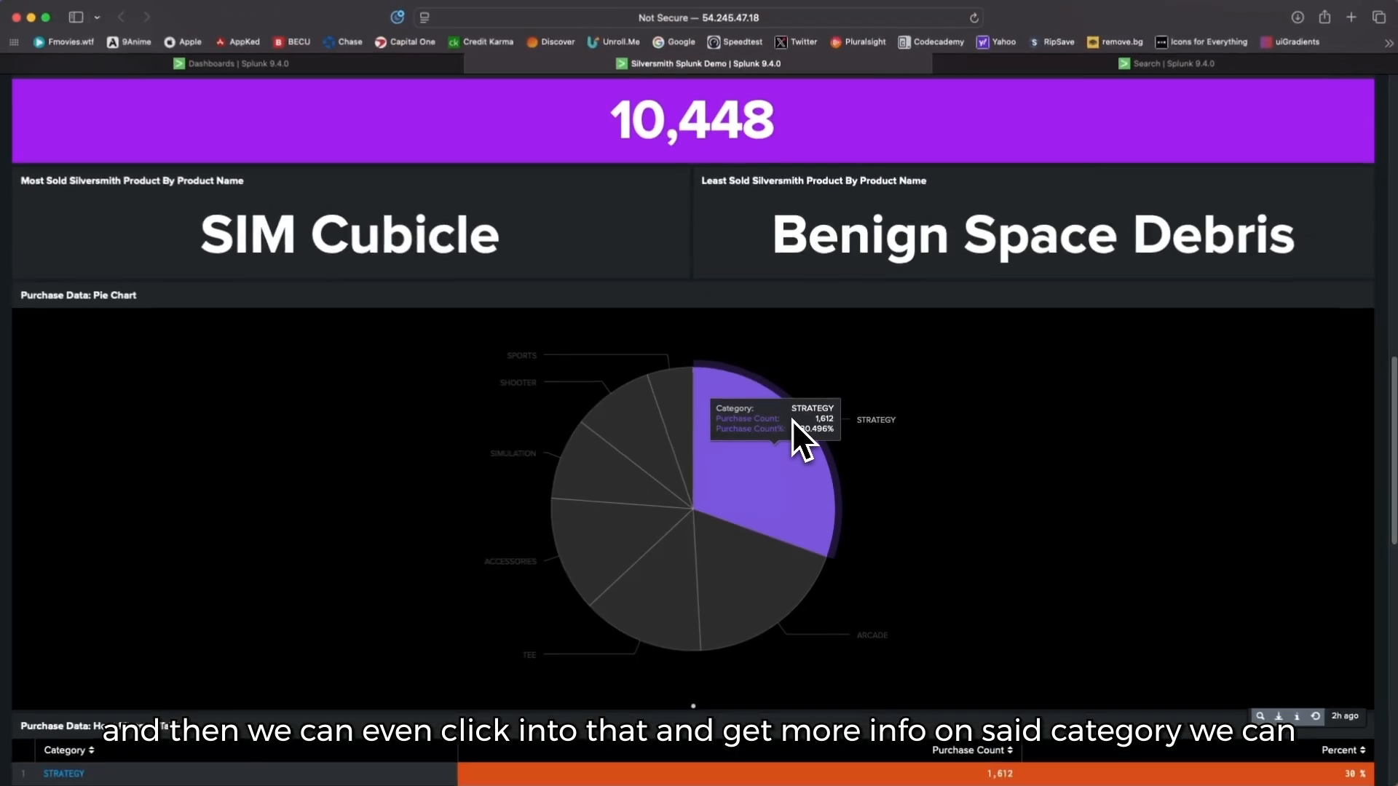
mouse_move(581, 614)
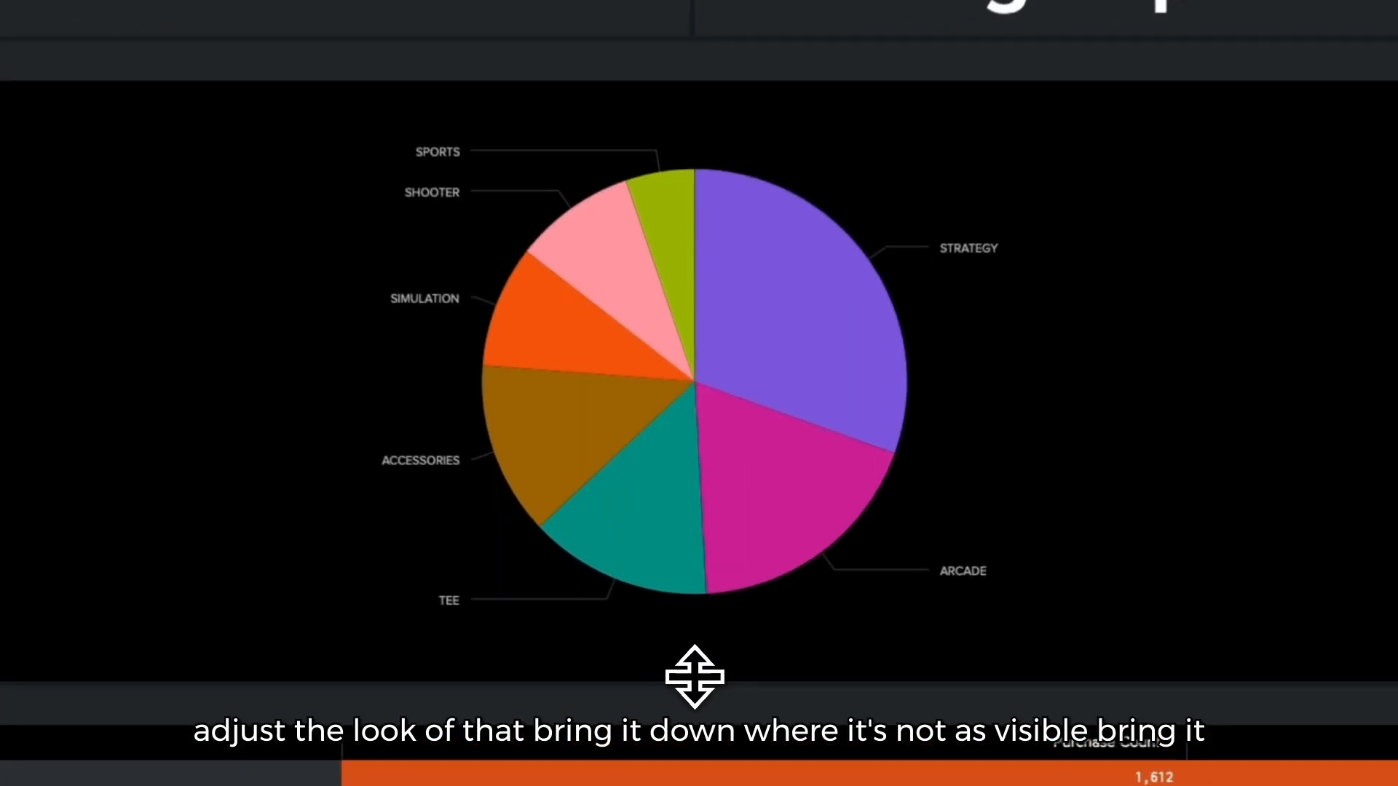
Step: Shrink the Purchase Data pie chart panel's height, and enlarge it again to a medium height below the original
left_click_drag(691, 676, 692, 399)
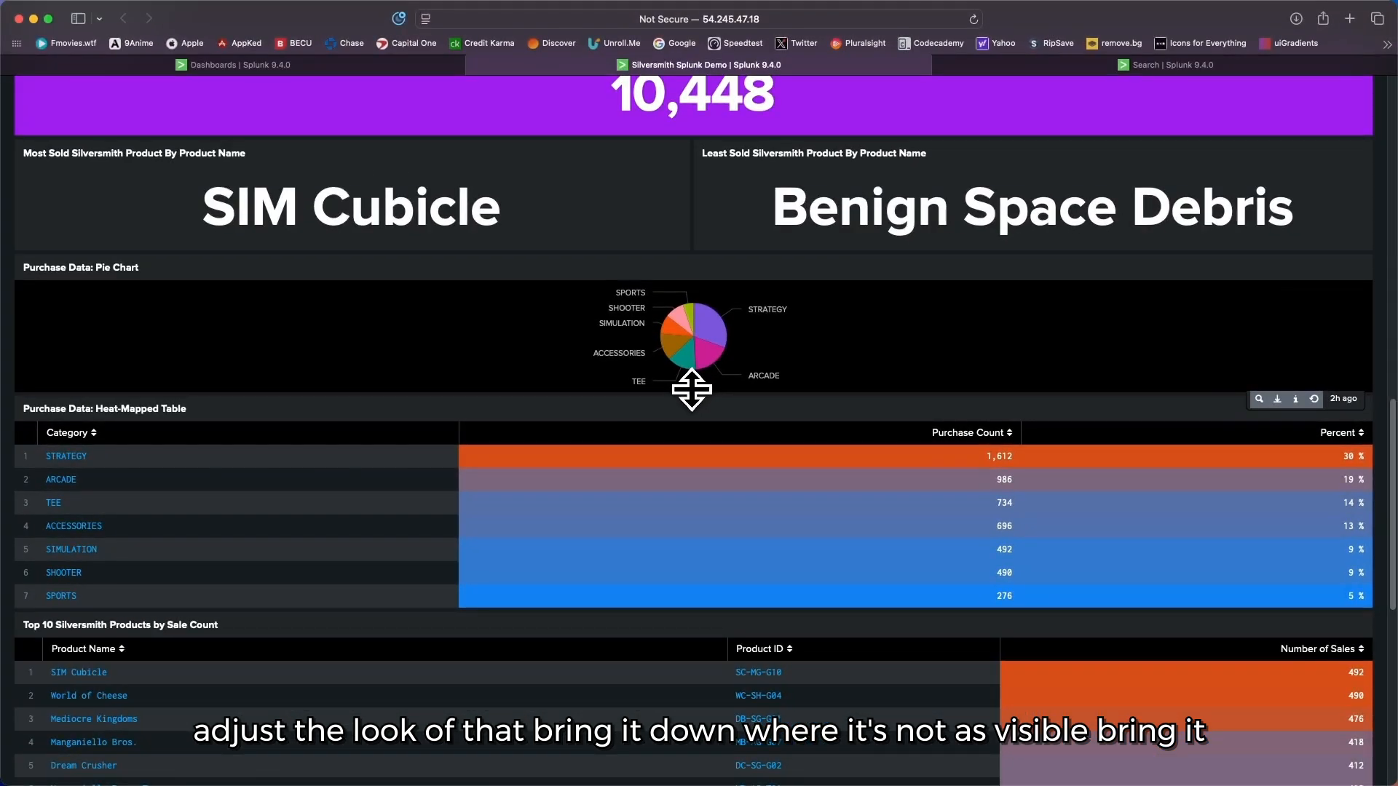
left_click_drag(692, 253, 692, 473)
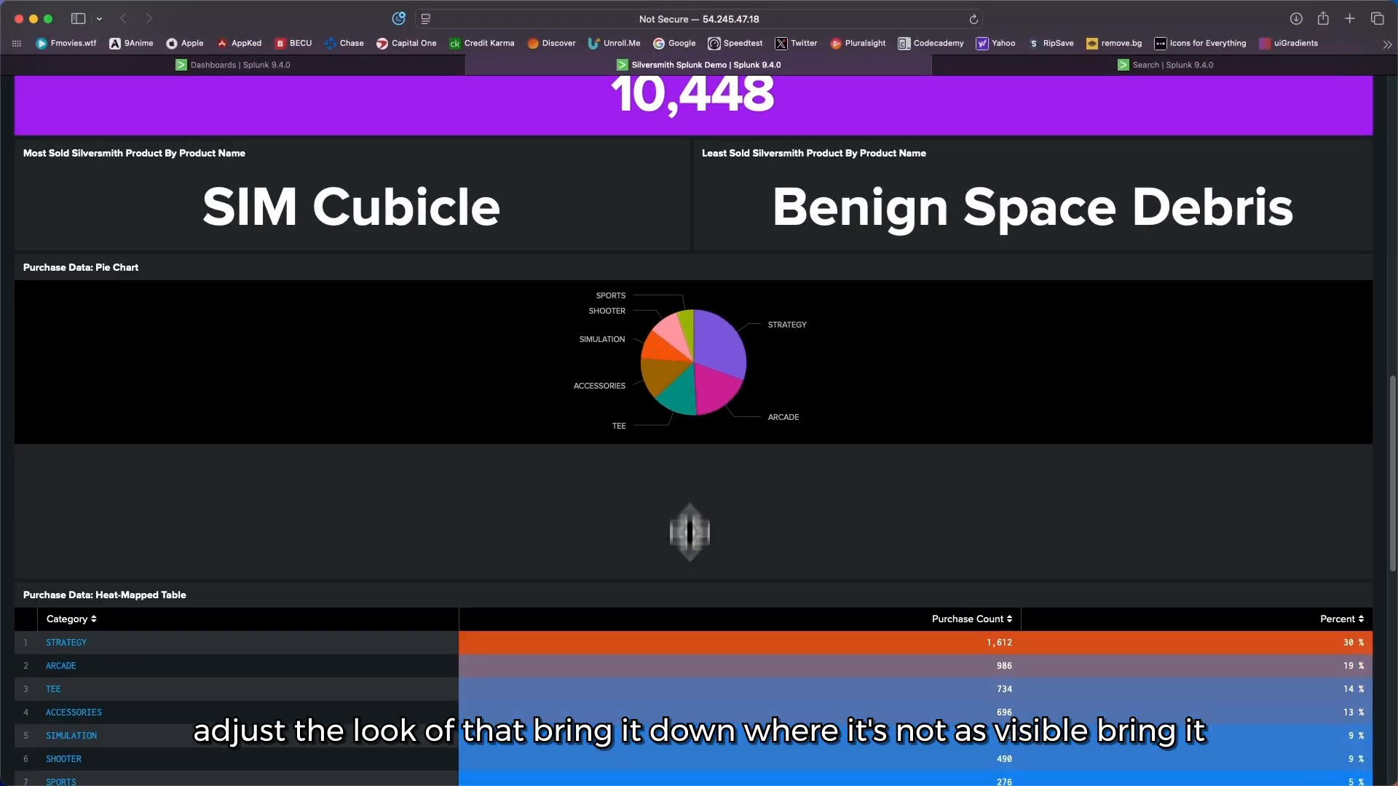
mouse_move(689, 532)
left_mouse_down()
mouse_move(689, 703)
mouse_move(679, 512)
left_mouse_up()
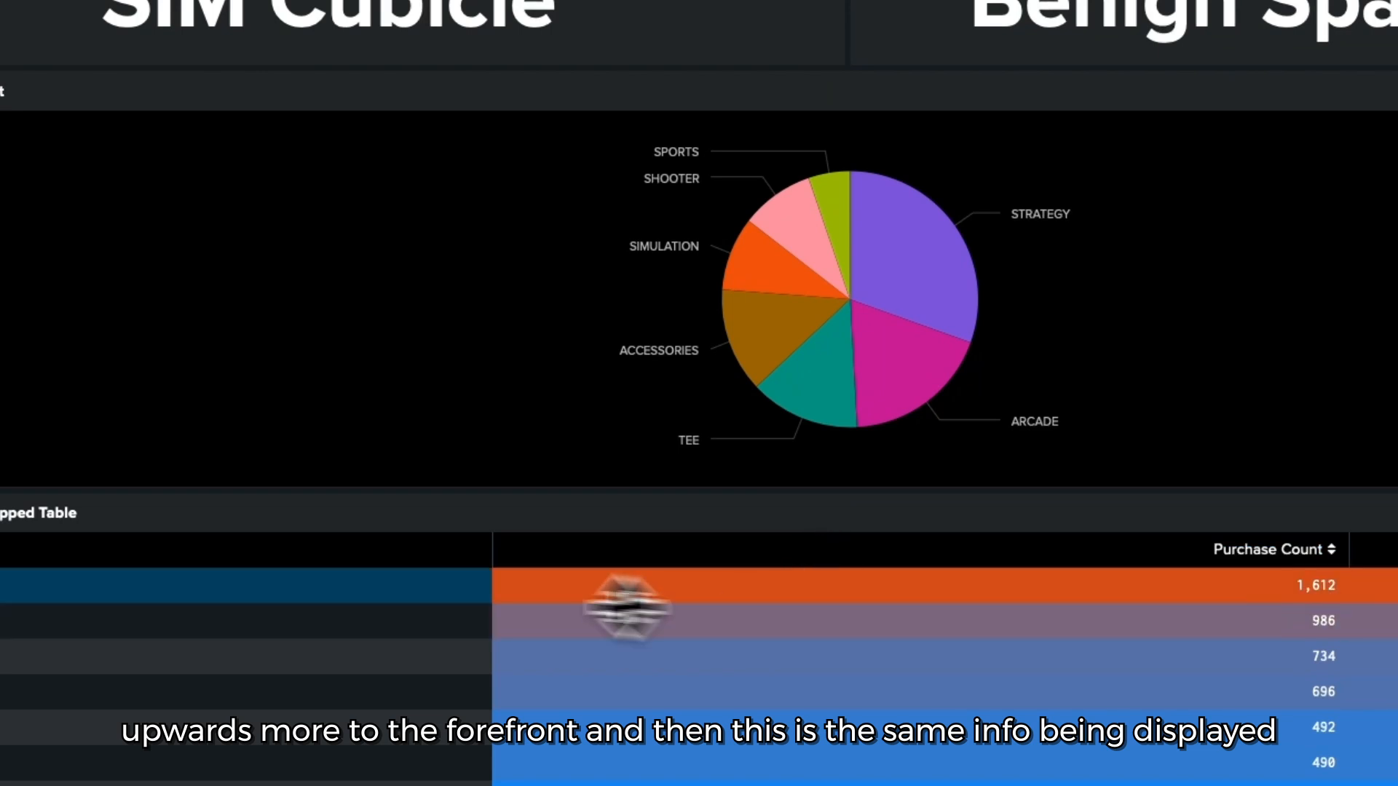
Step: Drill into the STRATEGY category of the Purchase Data heat-mapped table and look through its matching purchase events
scroll(456, 493, "down", 2)
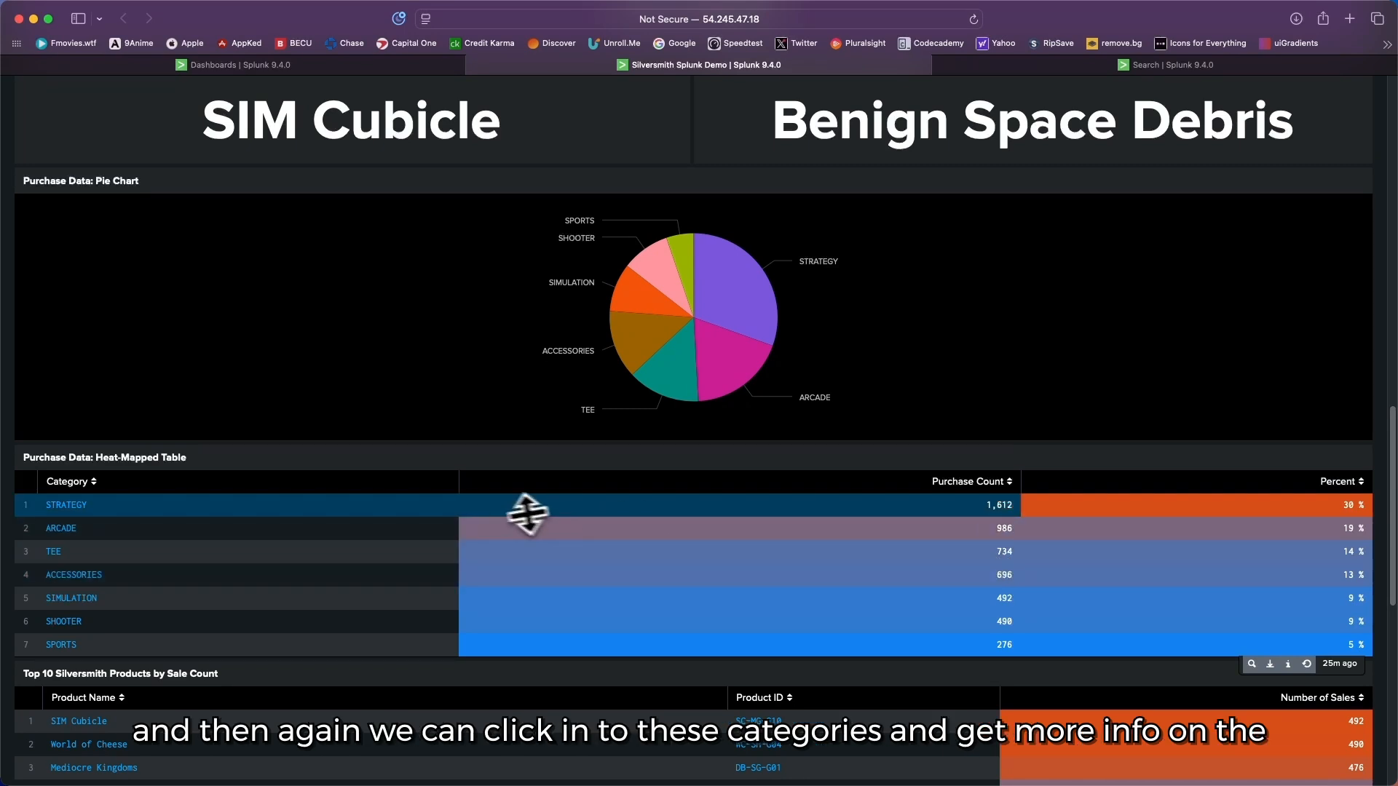
scroll(510, 510, "down", 1)
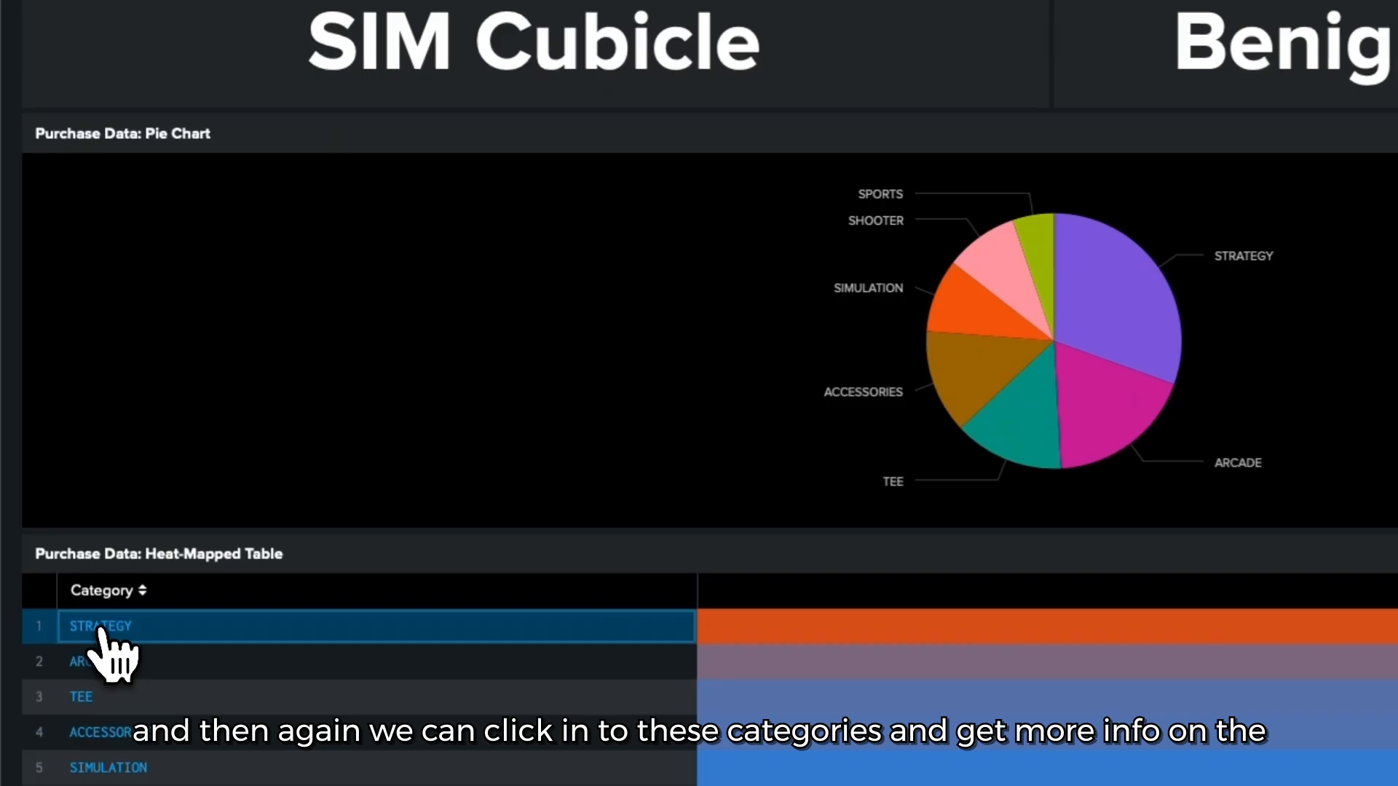
left_click(61, 495)
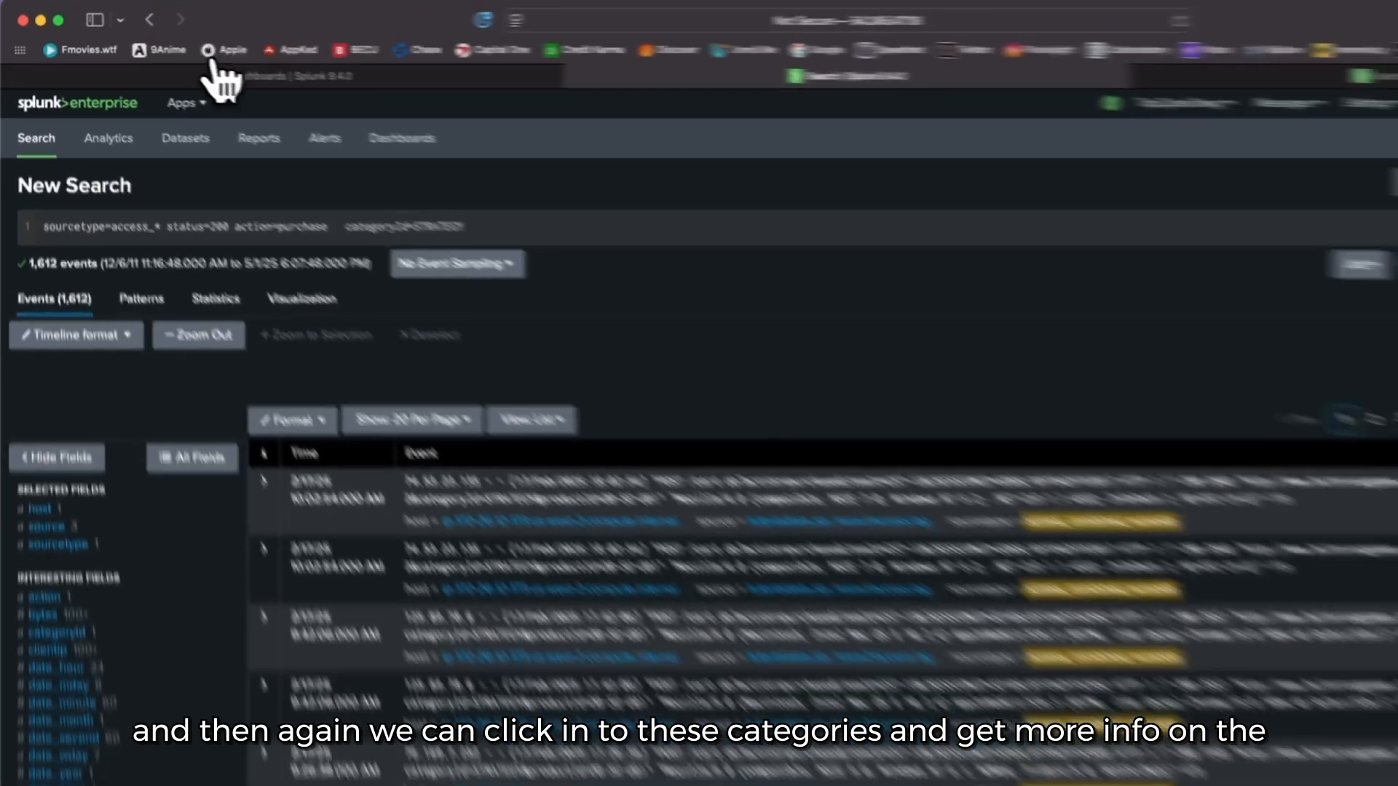
scroll(466, 364, "down", 5)
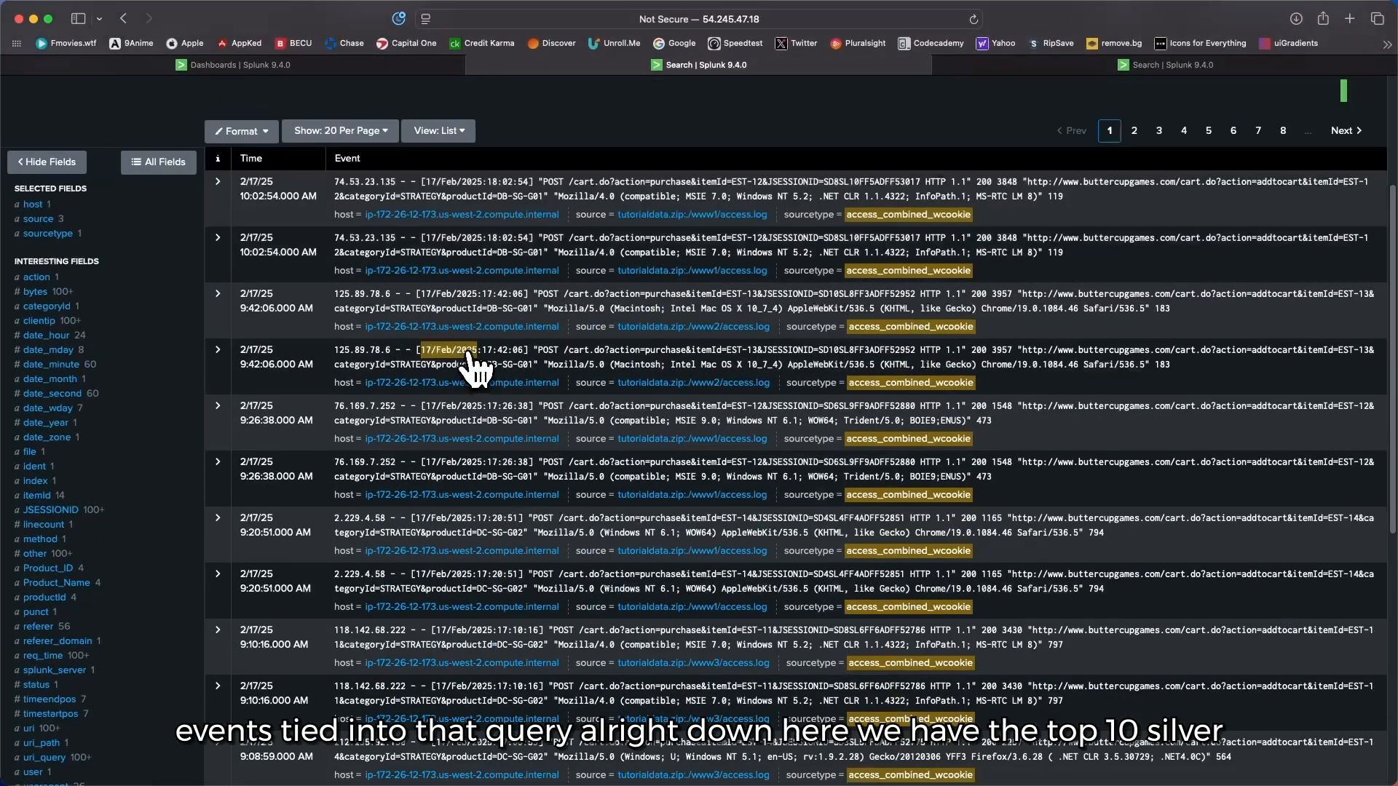
scroll(466, 358, "down", 5)
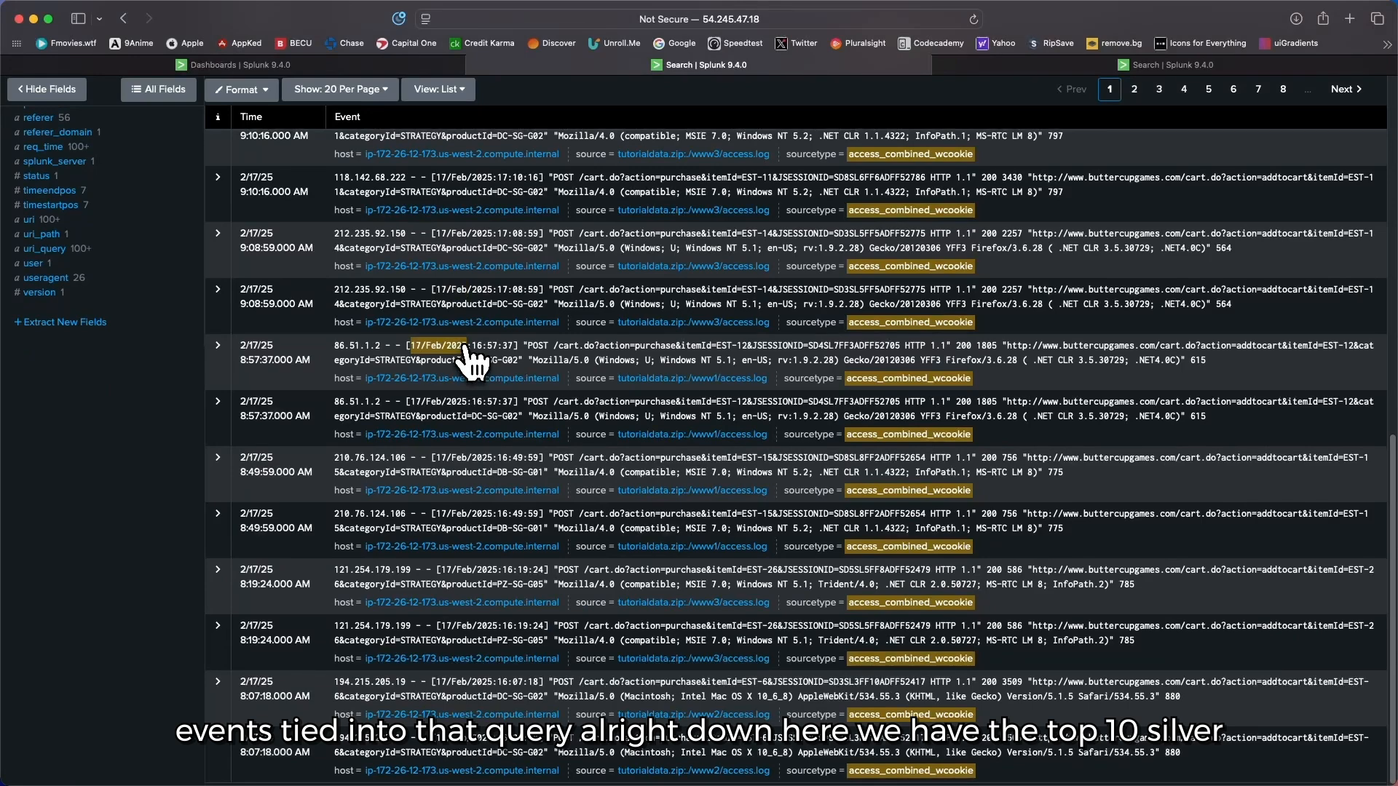
scroll(470, 359, "up", 10)
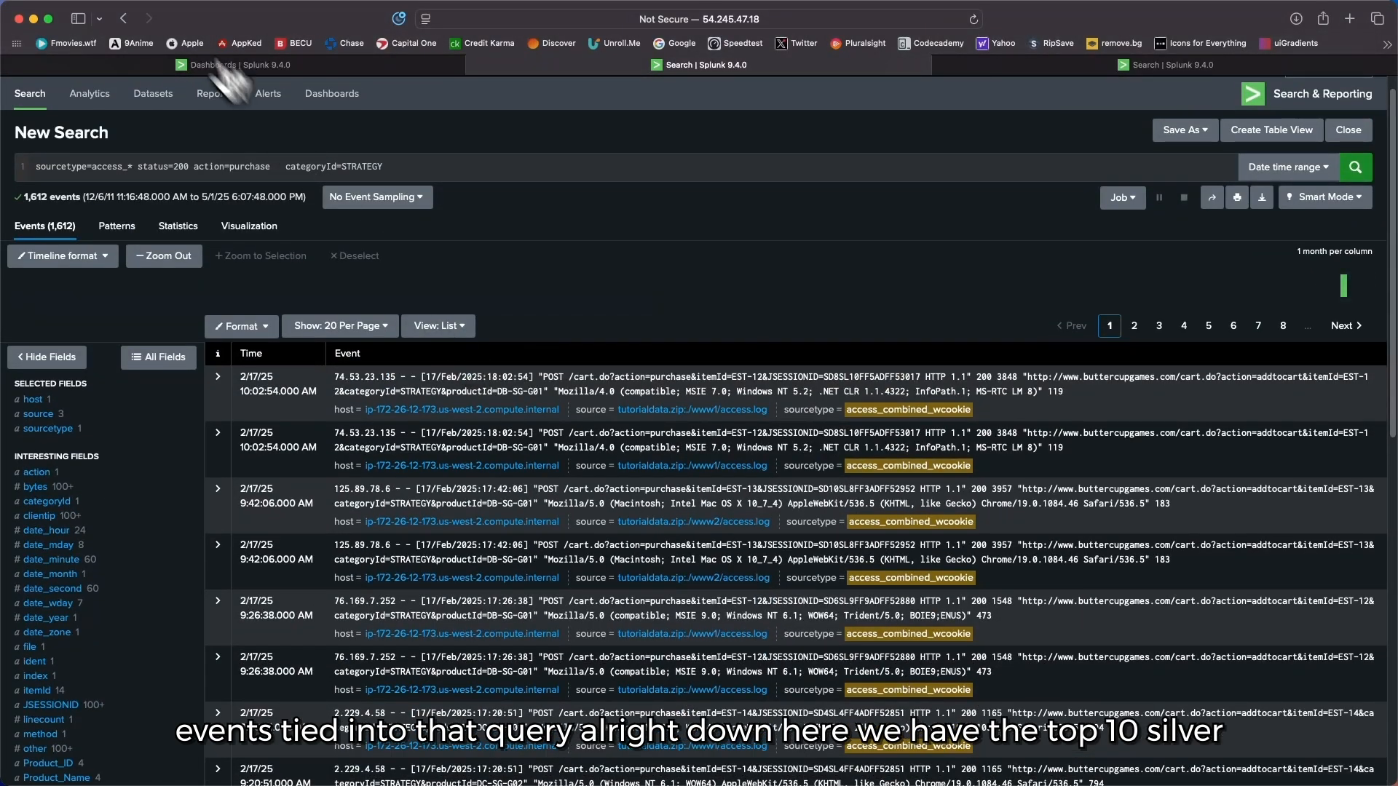
Step: Return to the dashboard and open the Top 10 Silversmith Products by Sale Count panel in Search
left_click(125, 19)
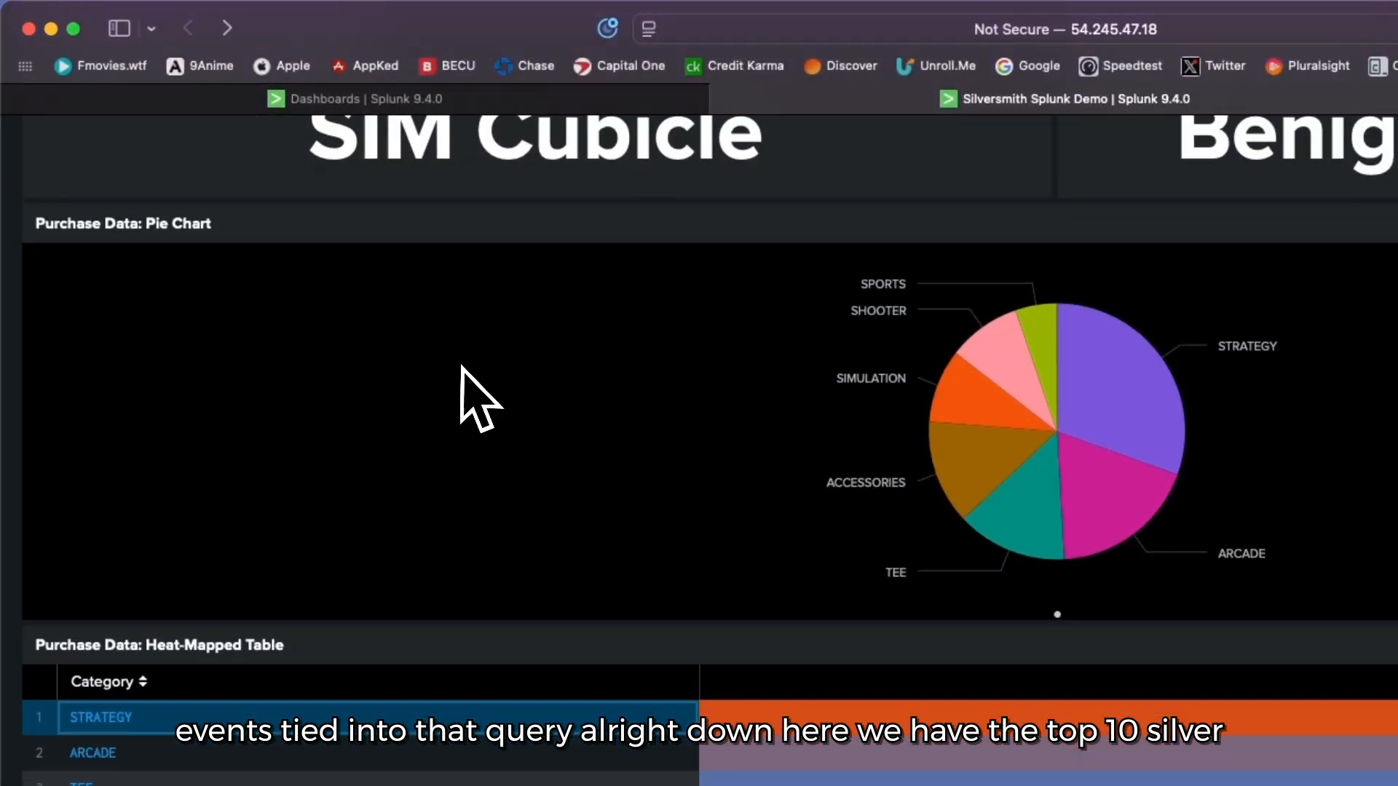
scroll(461, 366, "down", 3)
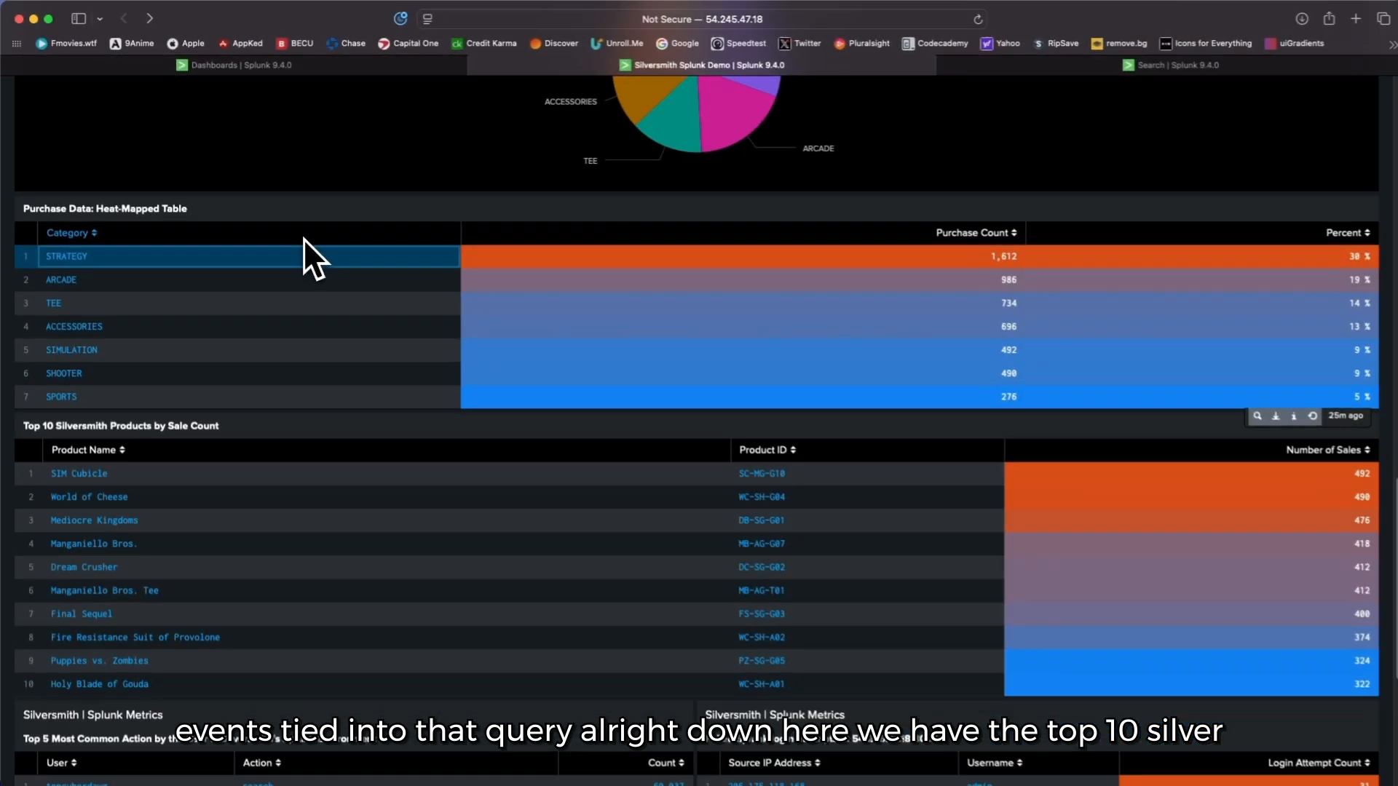
scroll(301, 237, "down", 2)
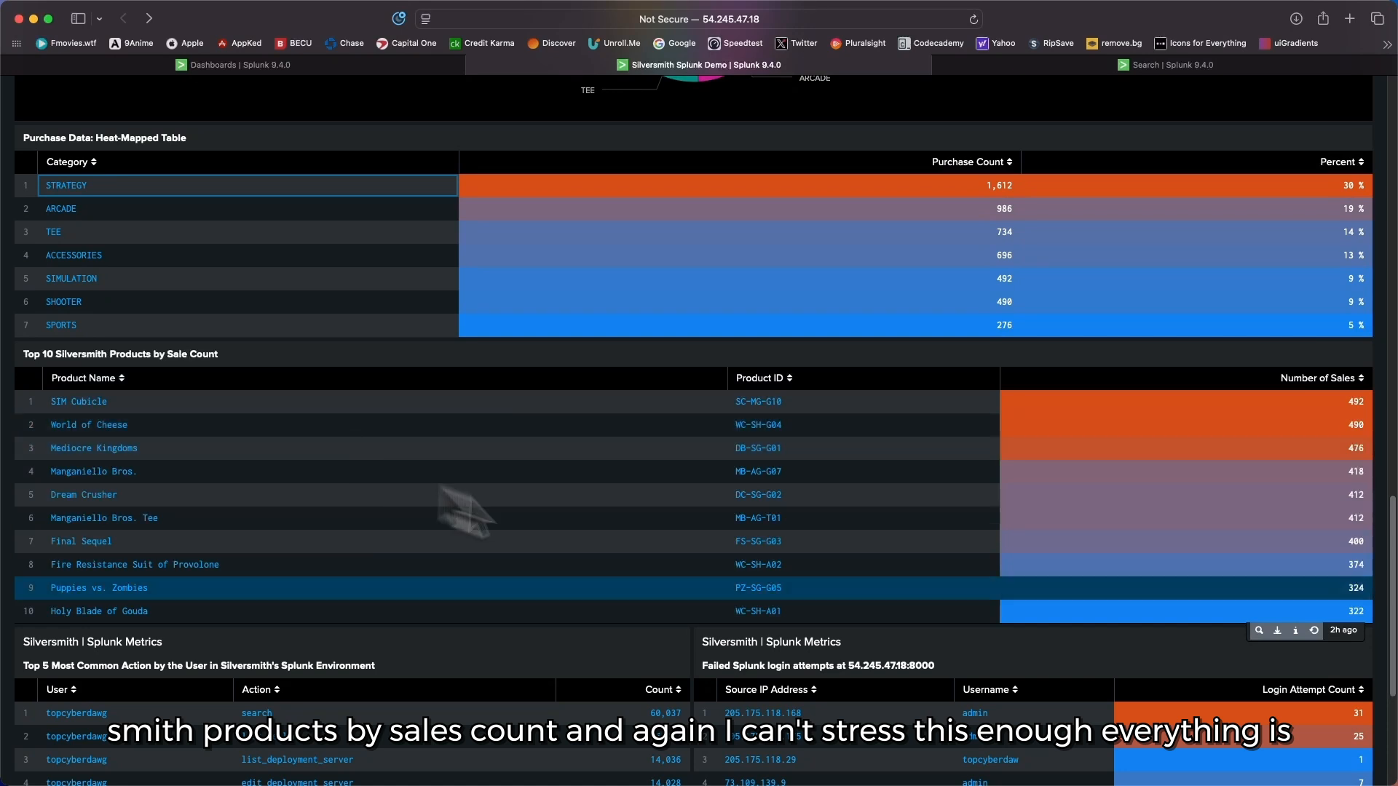
left_click(1258, 630)
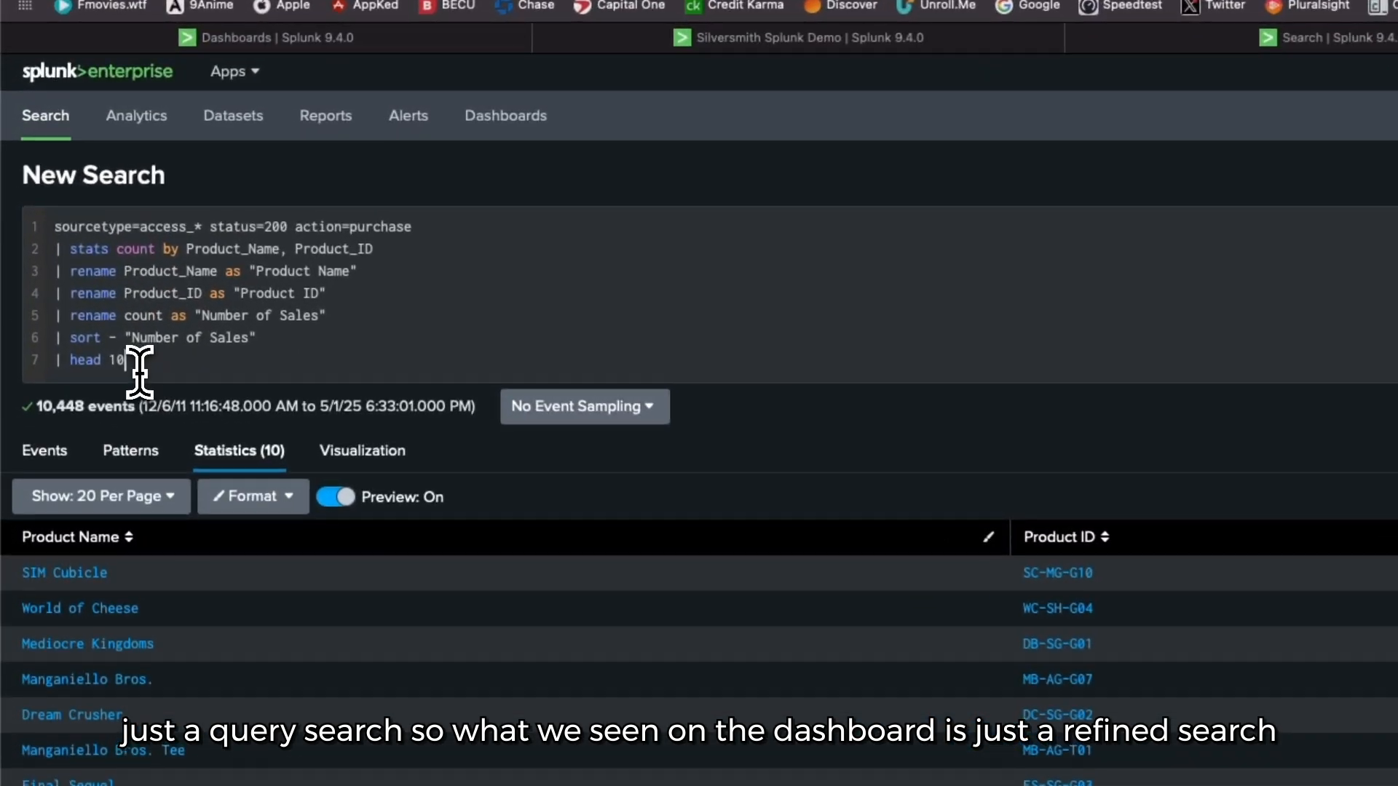
Step: Highlight the "head 10" line and the full top-products query, and view the options for saving the search without choosing one
left_click_drag(85, 277, 48, 275)
left_click(71, 351)
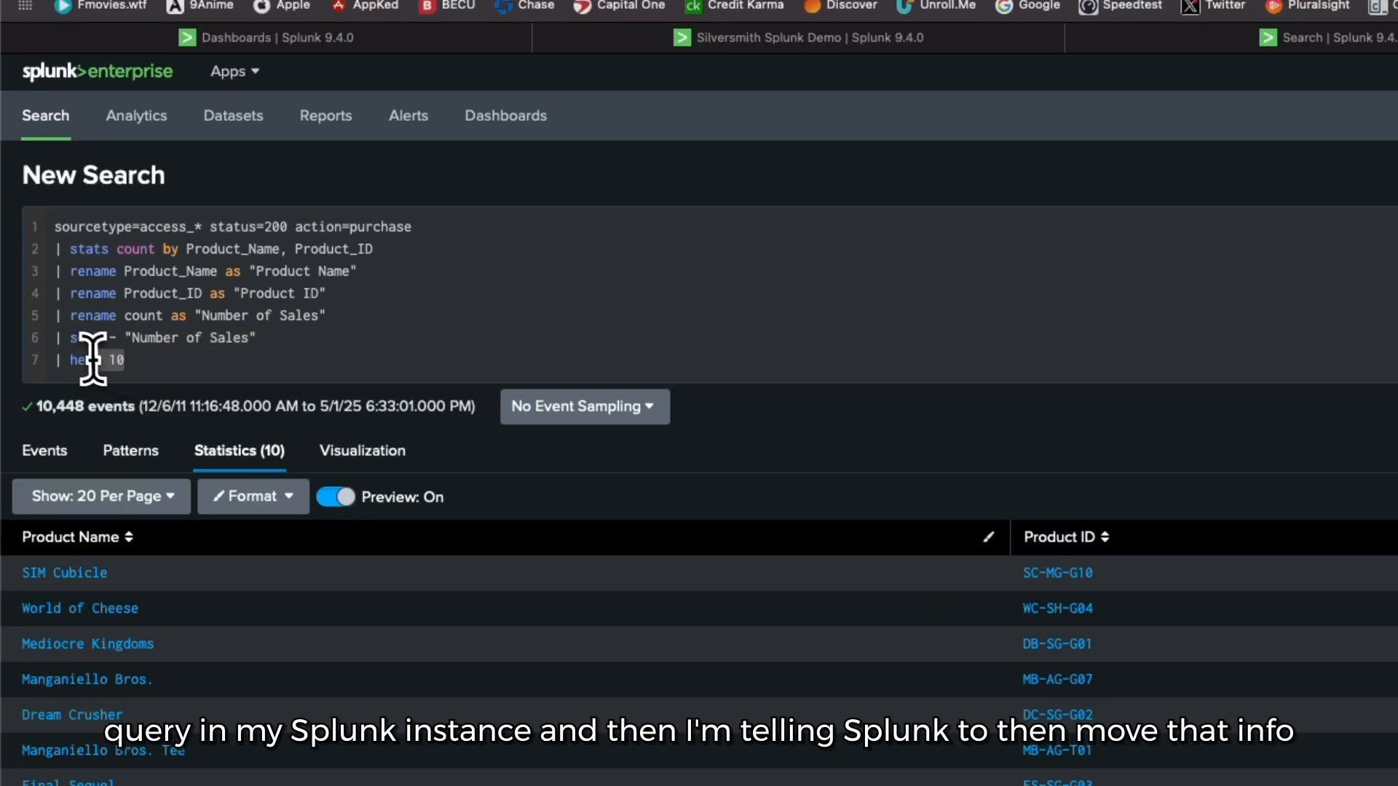
left_click_drag(124, 360, 54, 226)
left_click(264, 318)
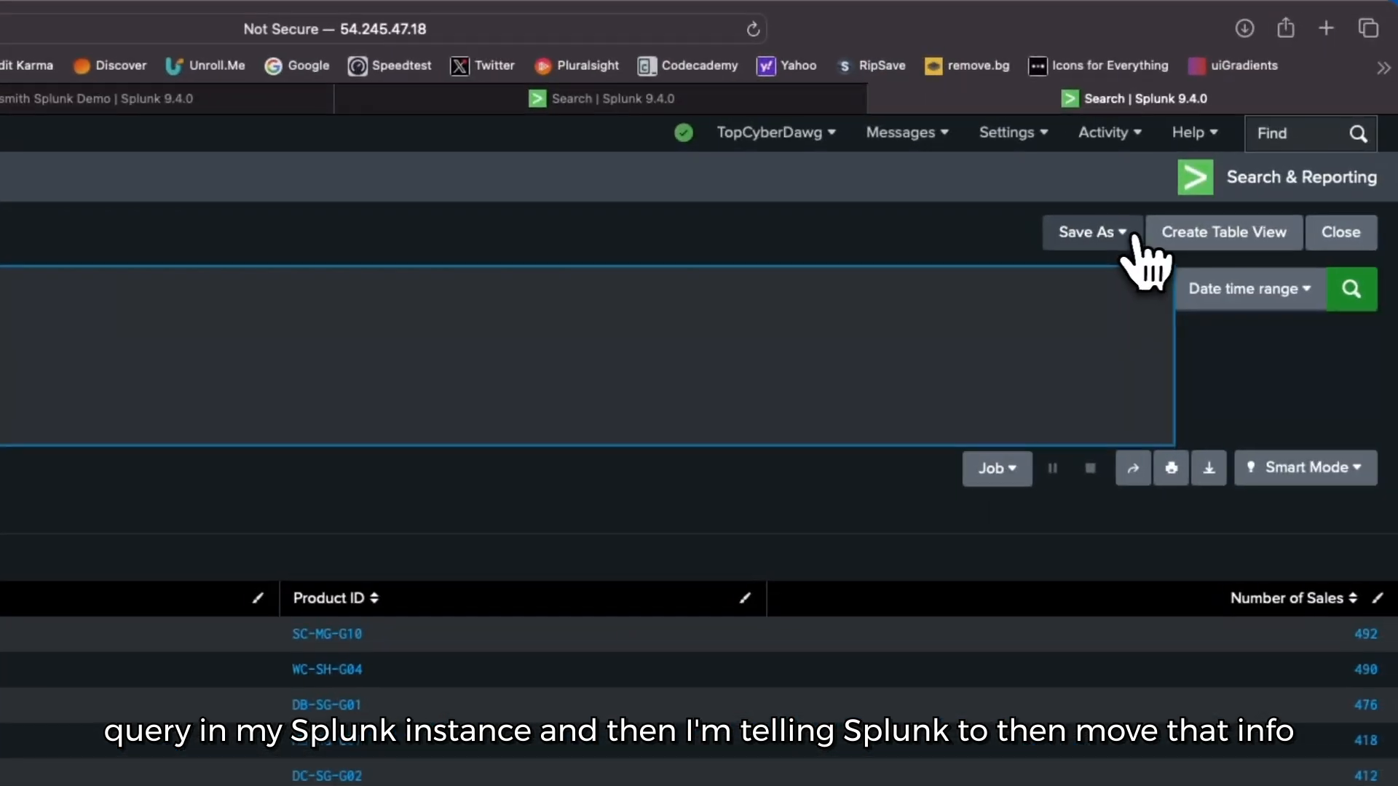
left_click(1124, 242)
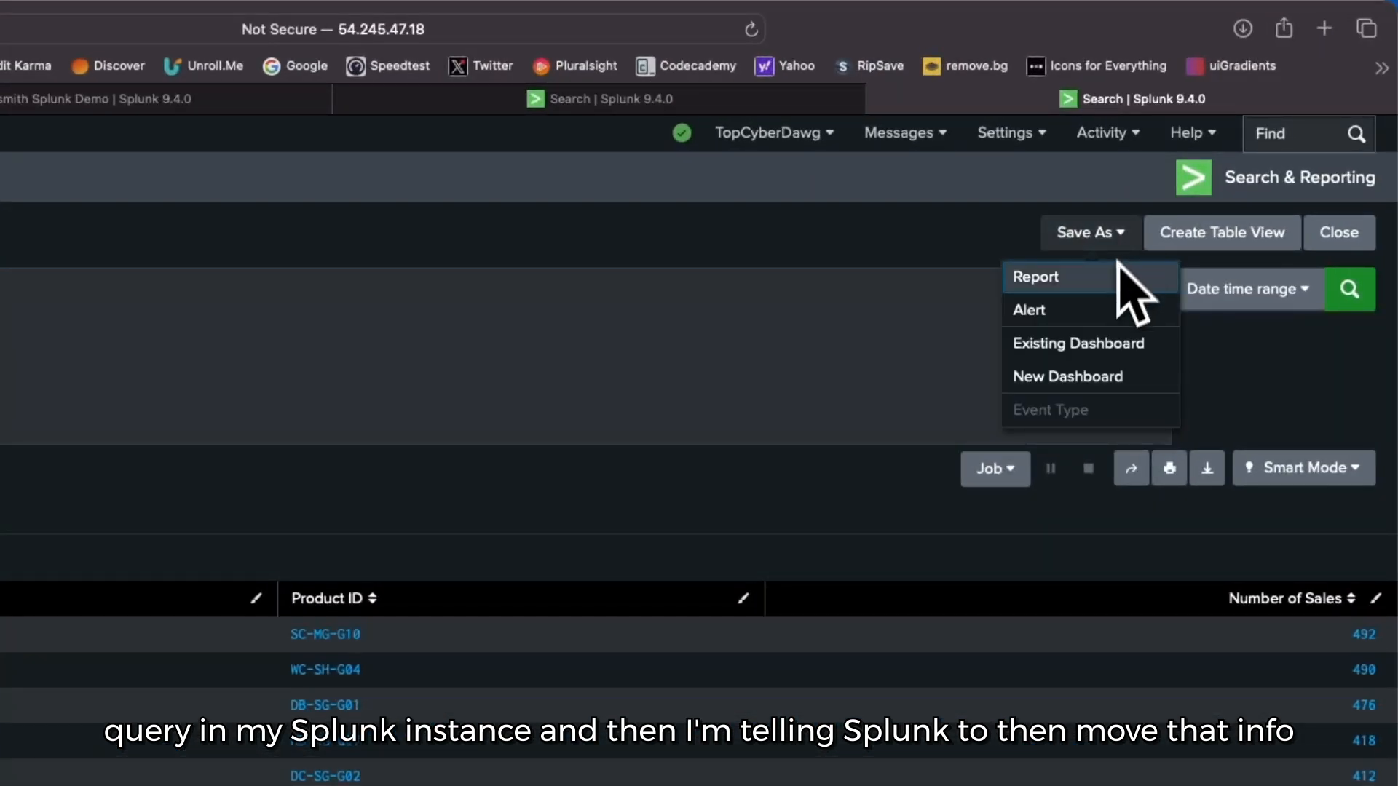
left_click(1263, 409)
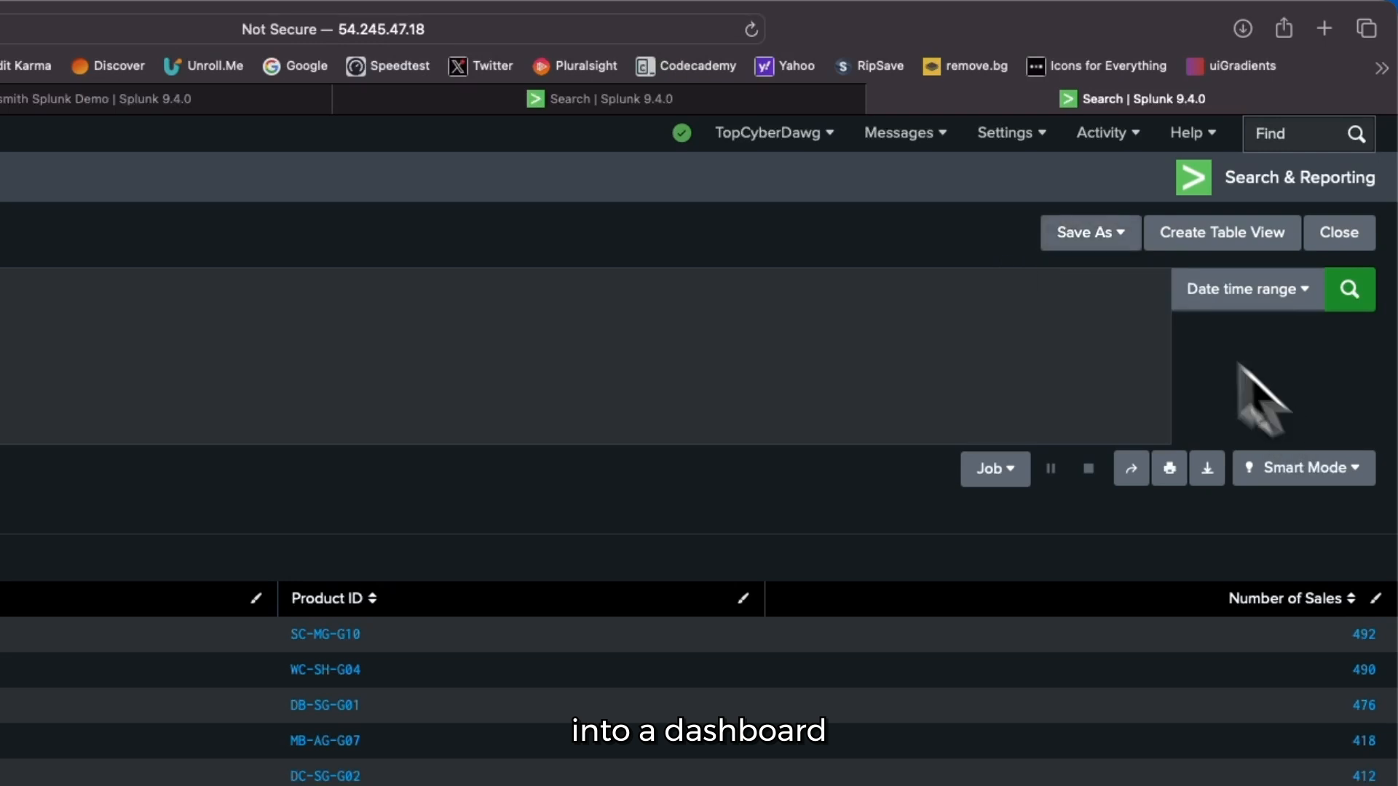
Step: Leave the top-products search for the dashboard and examine the Splunk Metrics panels on user actions, failed logins and internal components
left_click(870, 100)
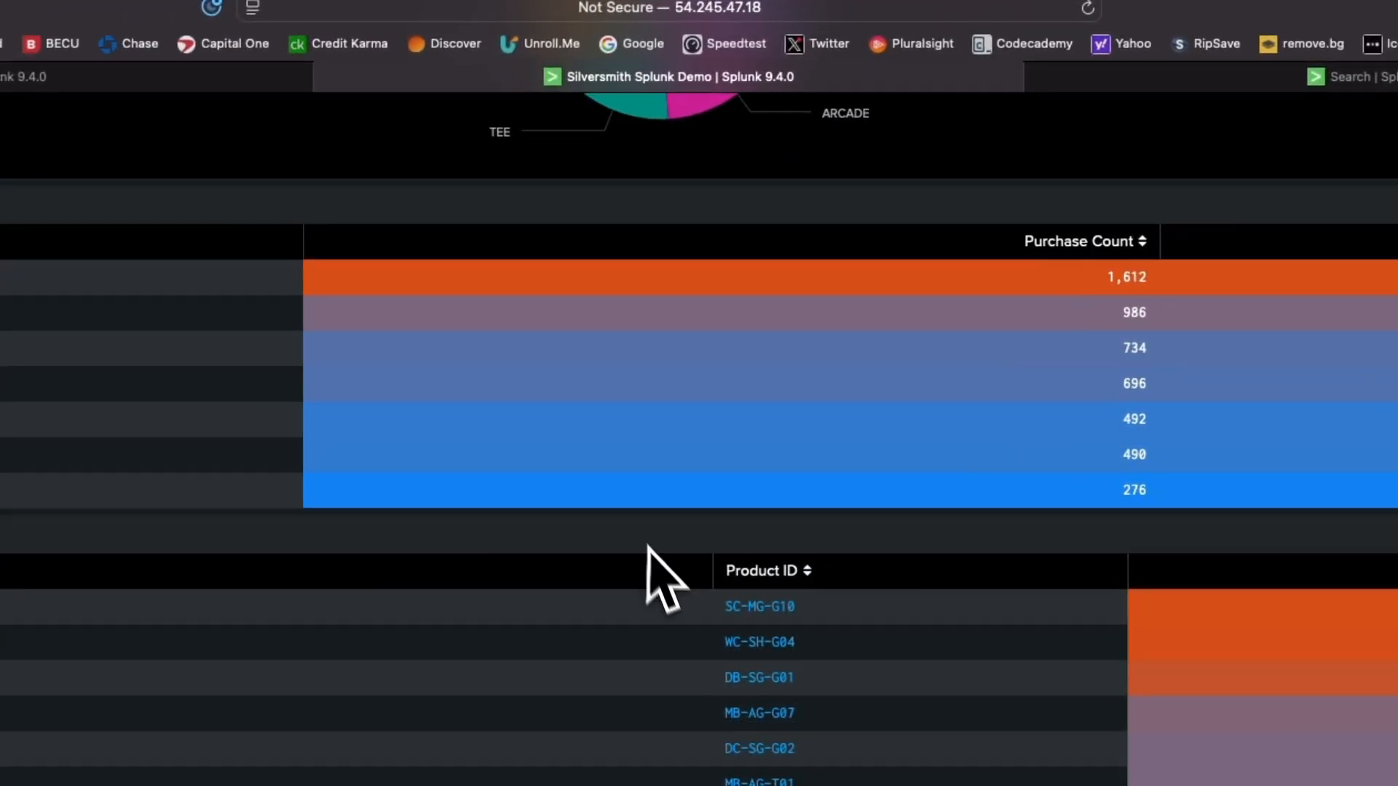
scroll(323, 597, "down", 5)
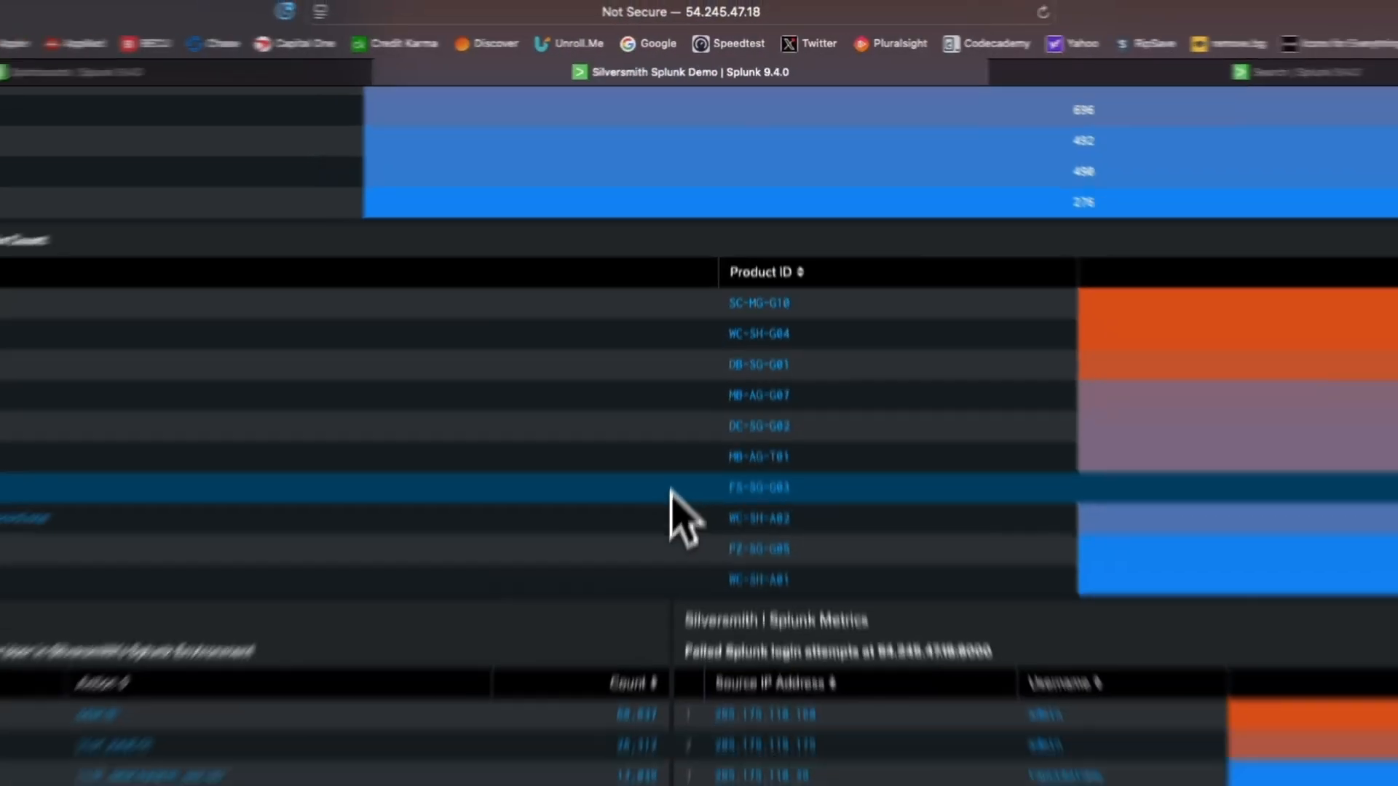
scroll(657, 559, "down", 2)
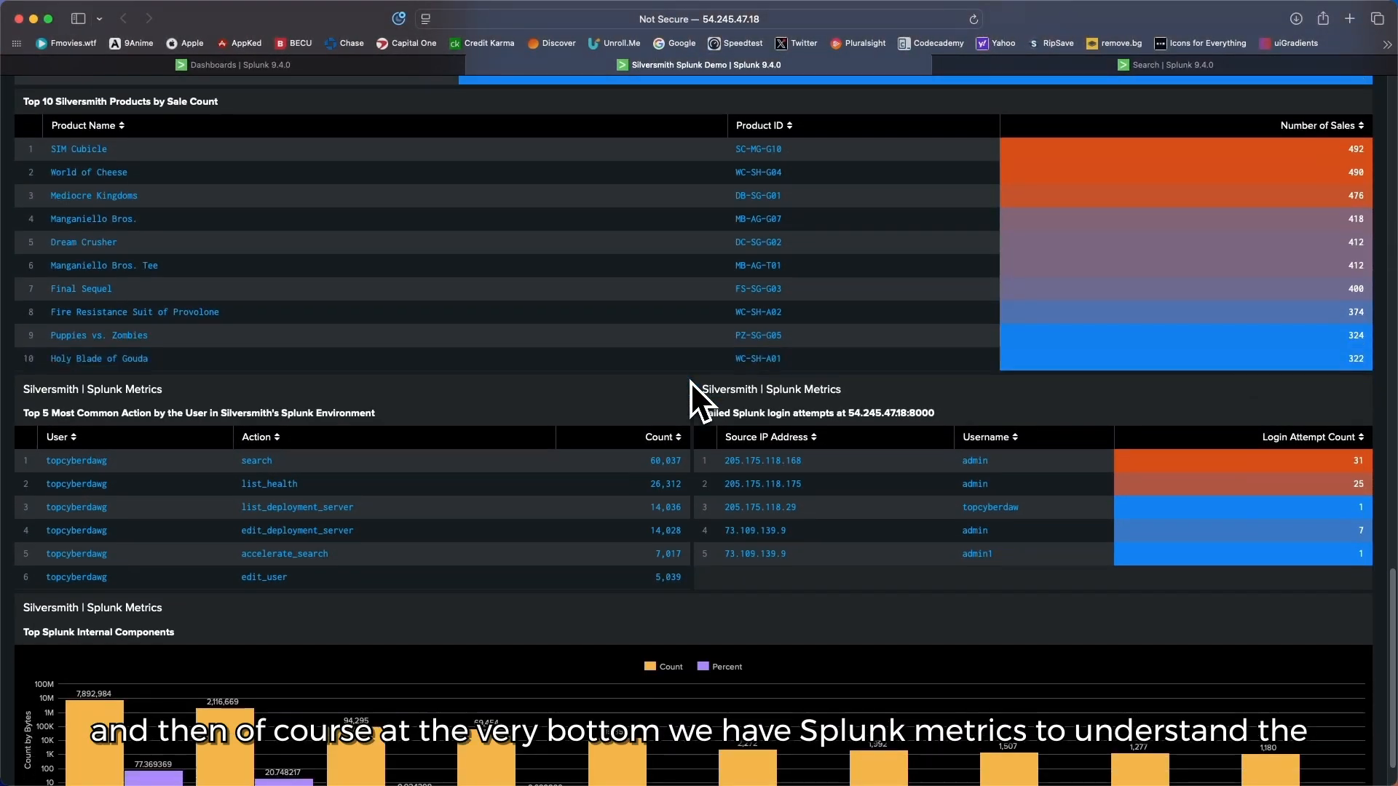
scroll(690, 381, "down", 1)
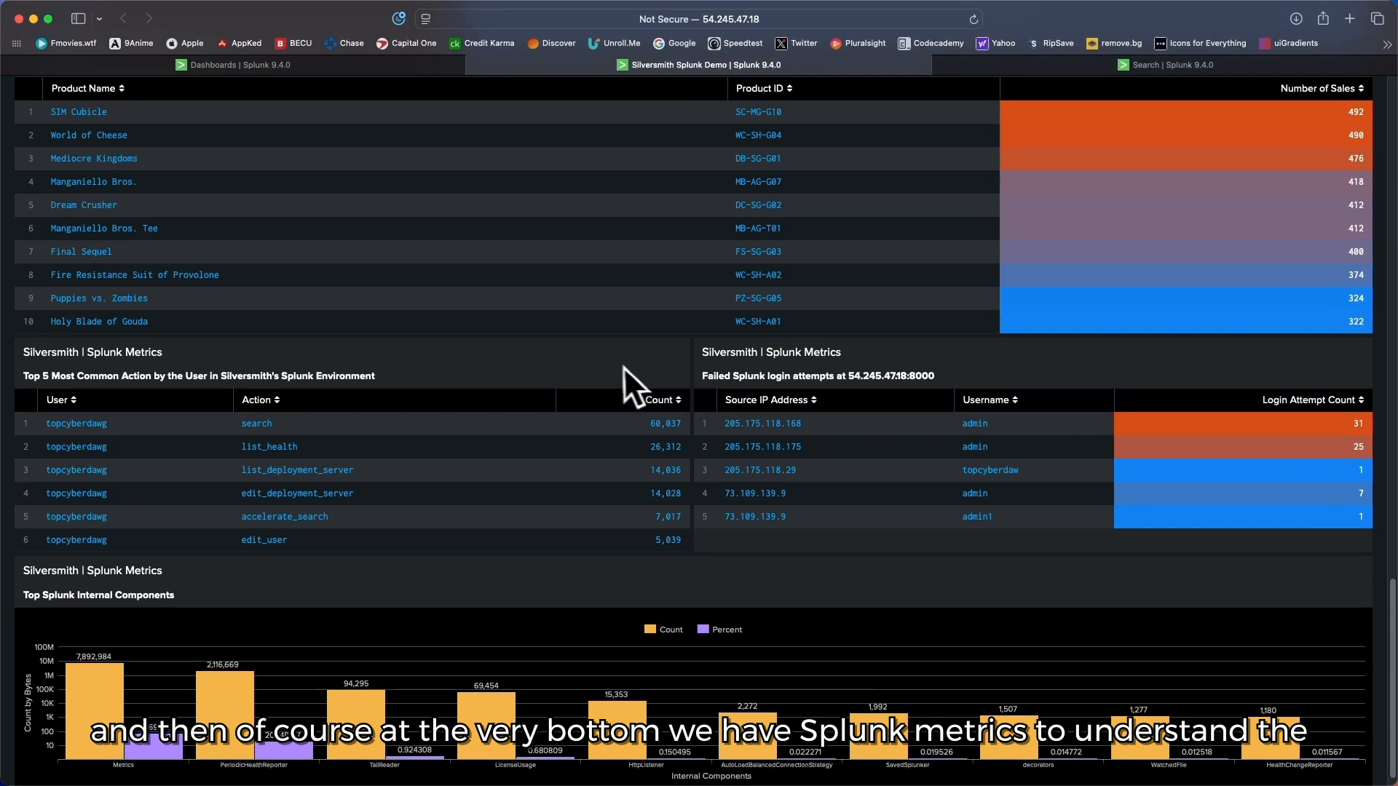
scroll(623, 366, "down", 1)
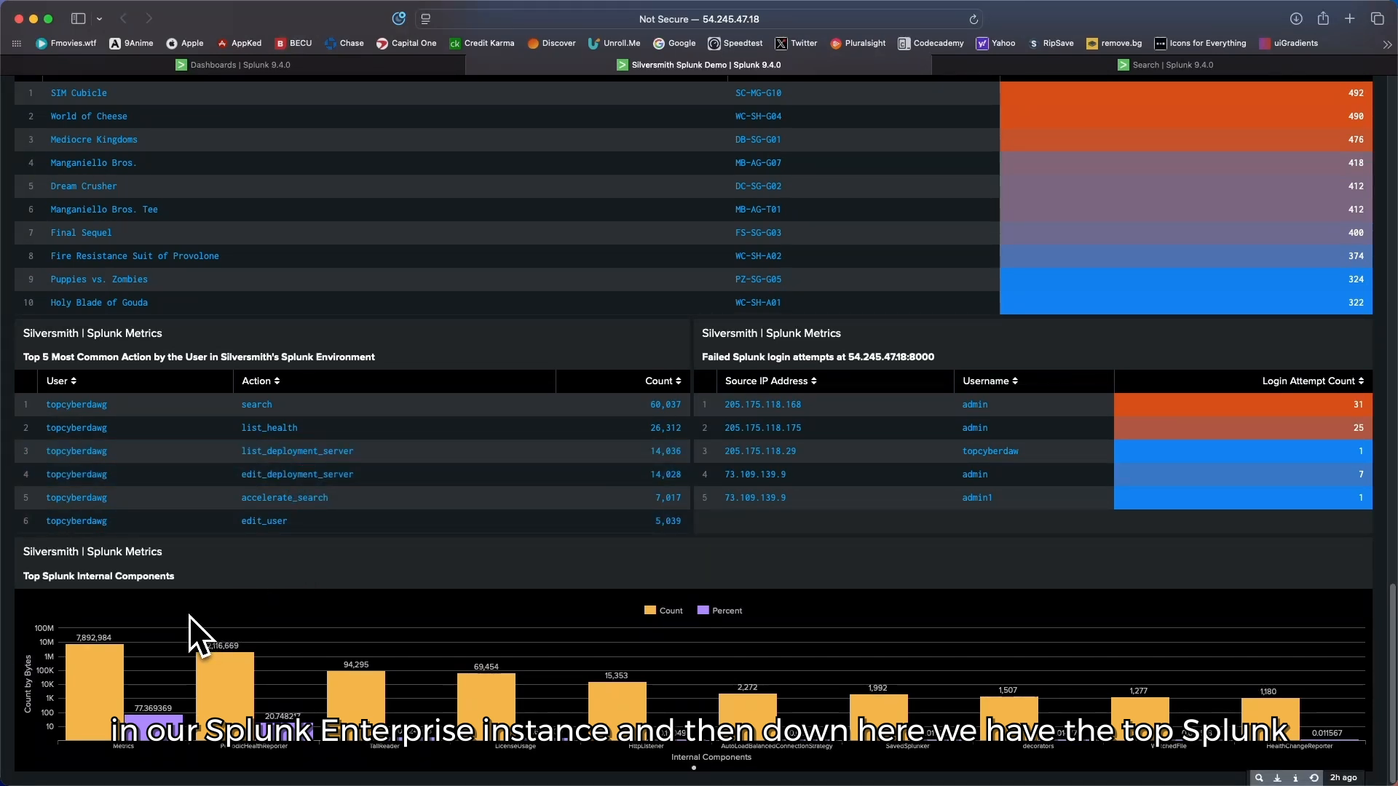
scroll(187, 613, "down", 1)
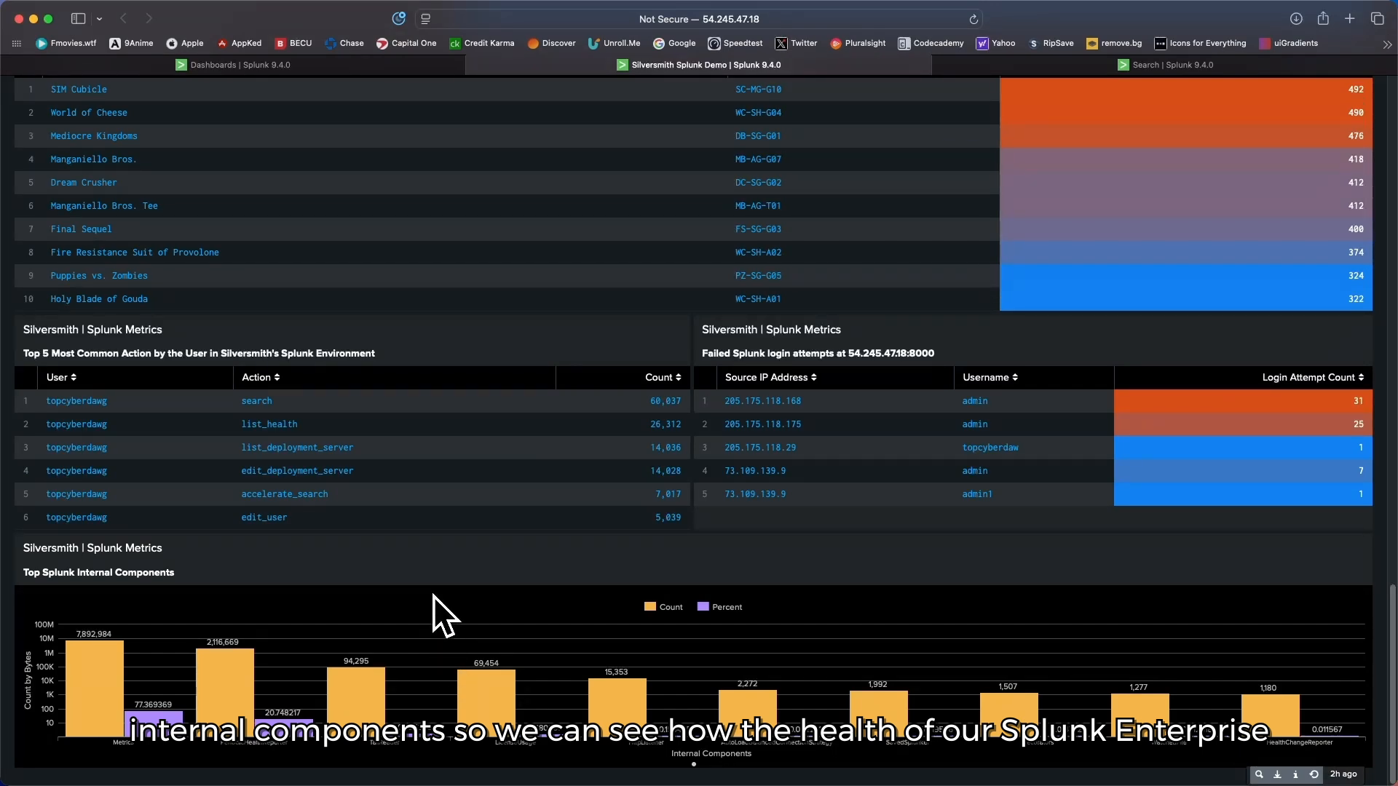
Step: Go back up the dashboard from the Splunk Metrics panels to the Sales Metrics section and cyber events table
scroll(434, 596, "up", 1)
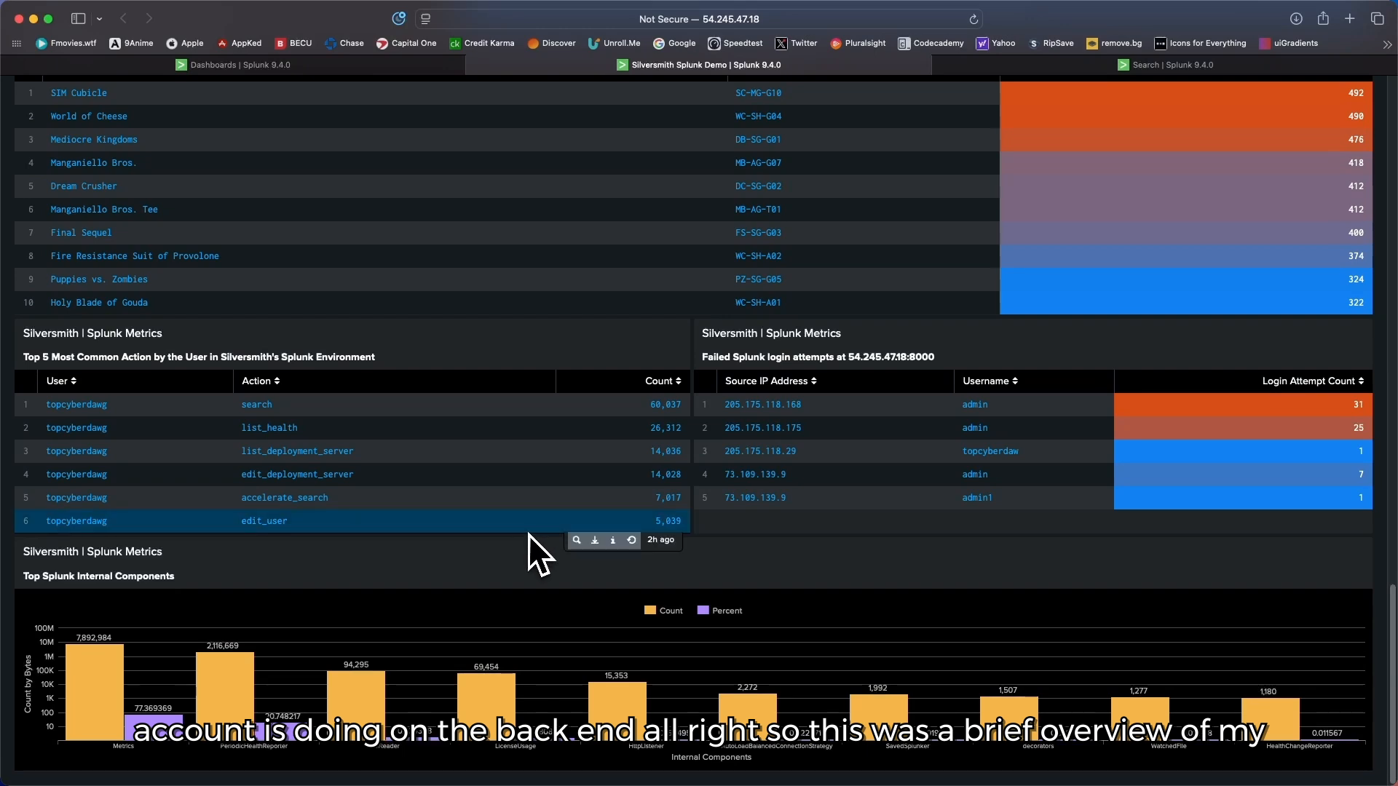
scroll(542, 540, "up", 3)
scroll(570, 548, "down", 3)
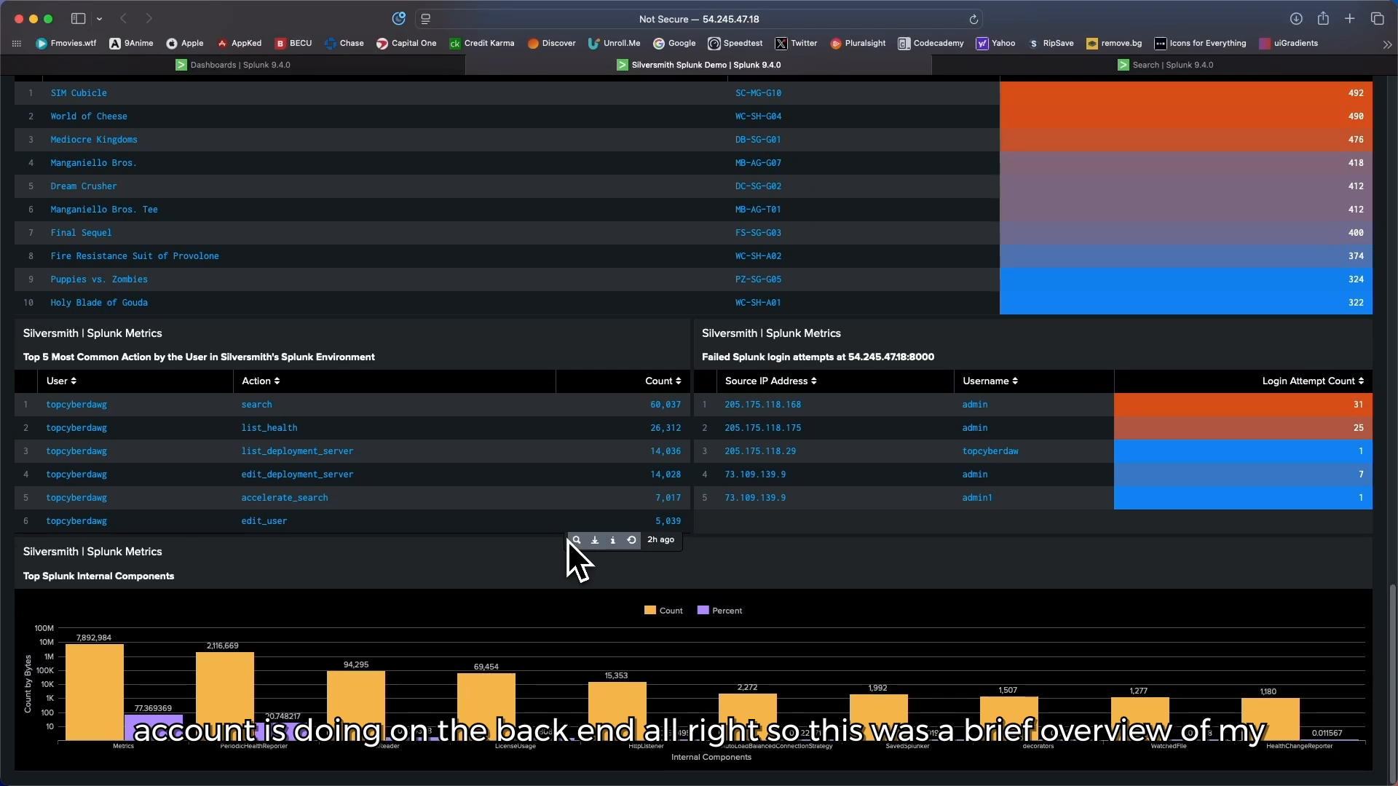
scroll(566, 539, "up", 5)
scroll(566, 531, "up", 10)
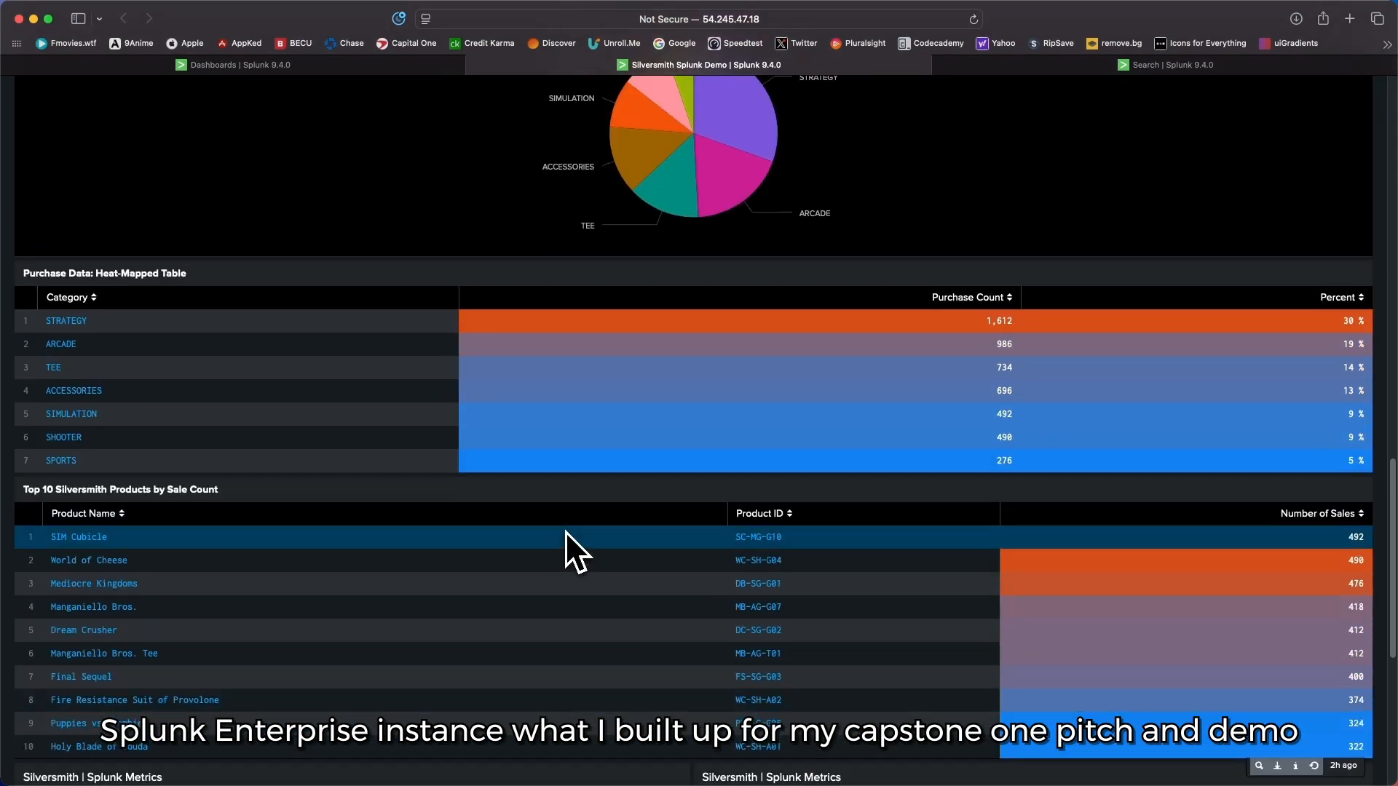
scroll(565, 531, "up", 5)
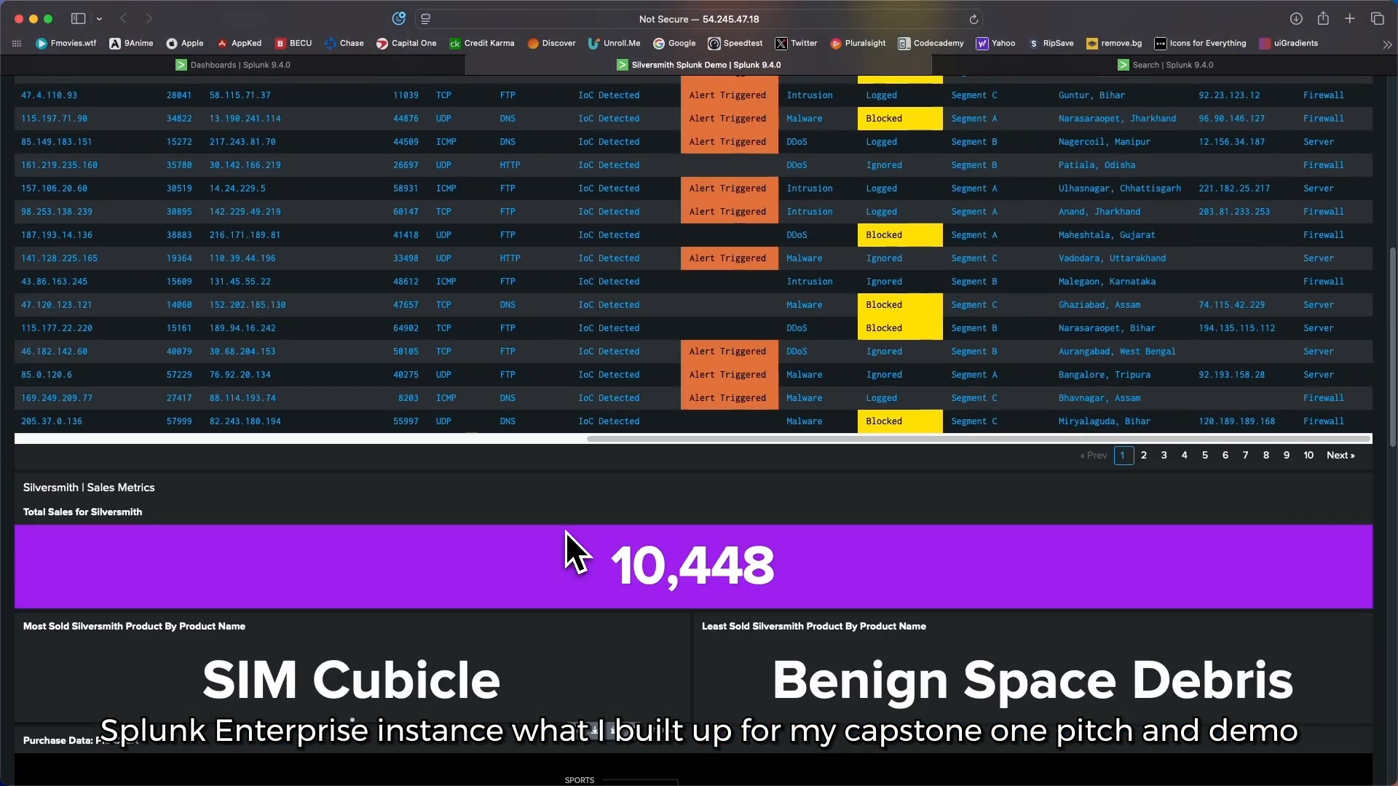
Step: Review the cyber events table, attack vector and alert count panels back up to the Silversmith Splunk Demo dashboard's header
scroll(565, 532, "up", 3)
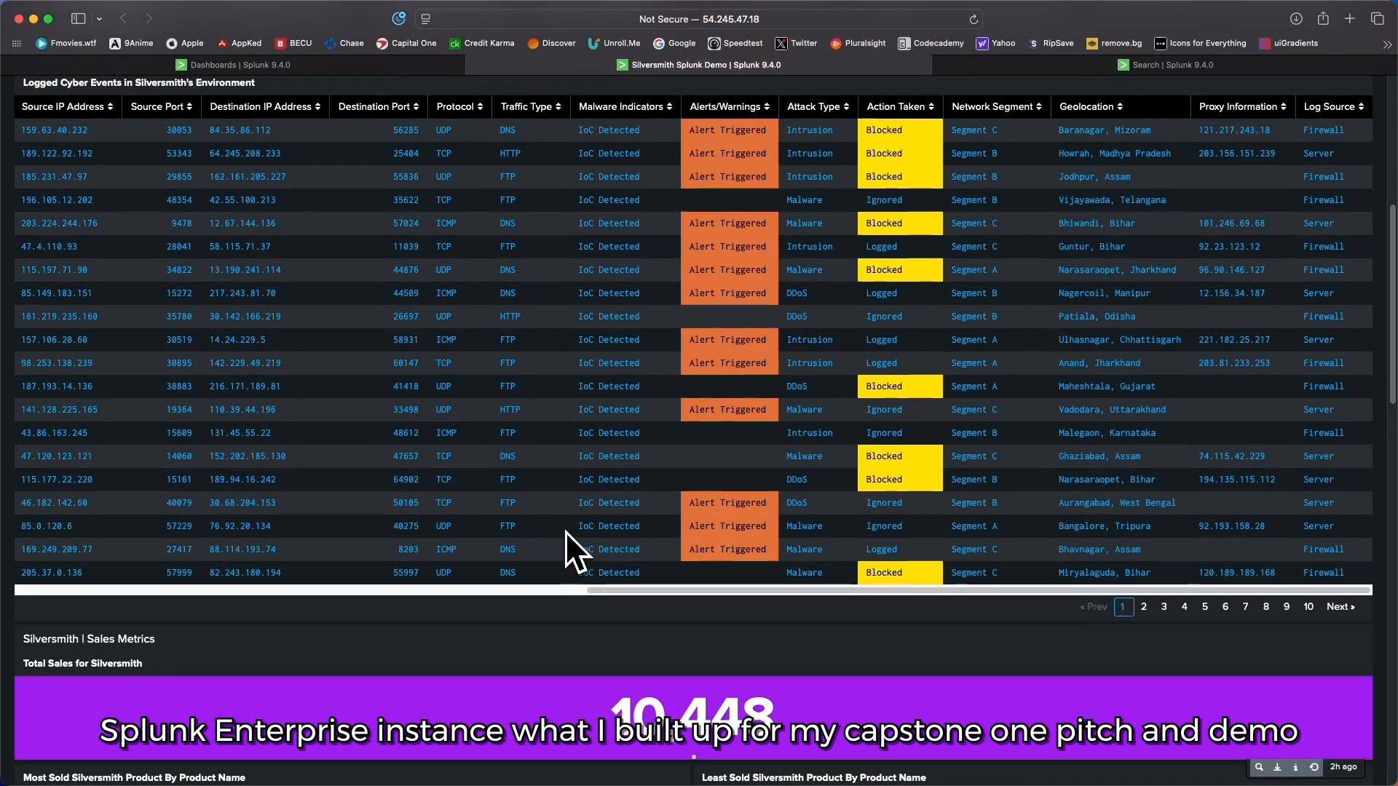
scroll(565, 531, "up", 4)
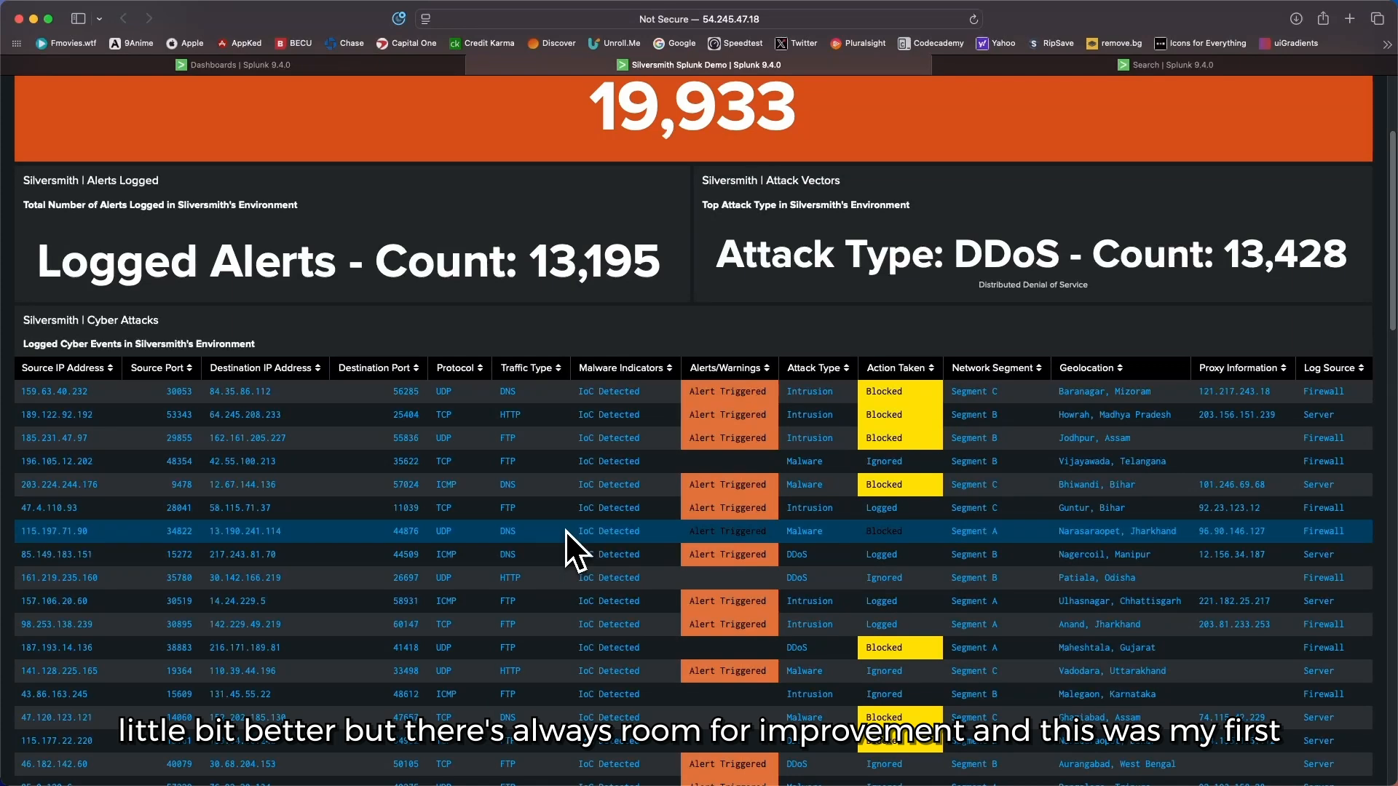
scroll(565, 530, "up", 3)
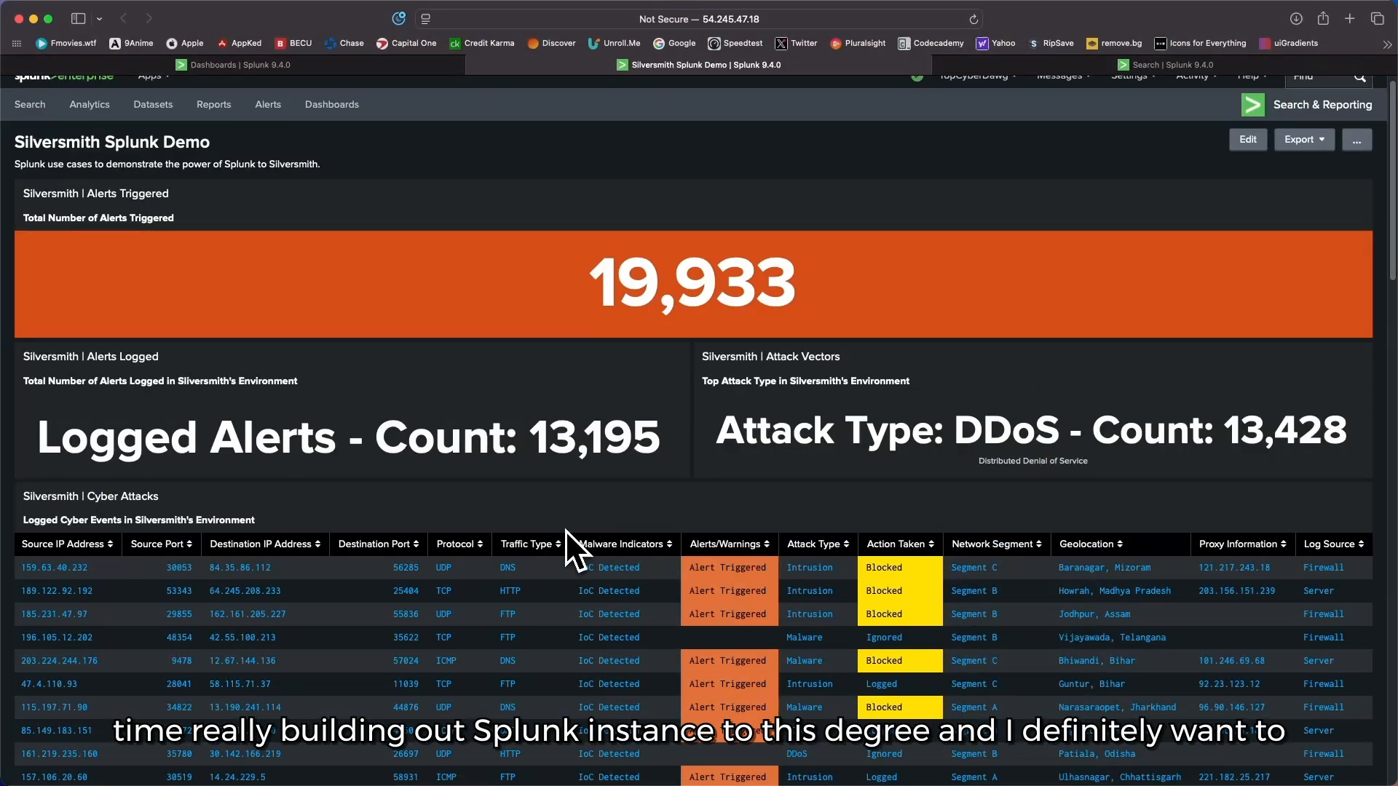
scroll(565, 530, "up", 1)
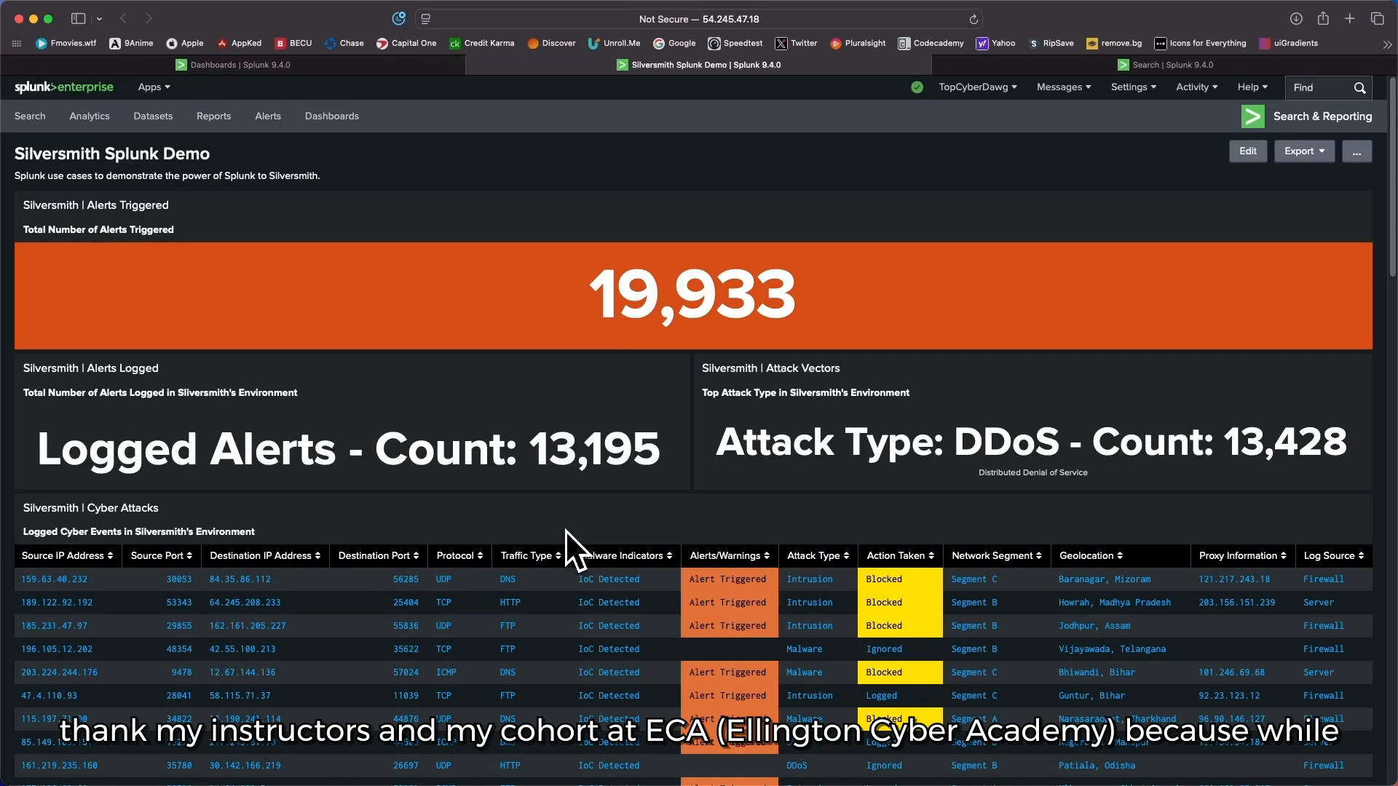
Step: Examine the whole dashboard again, from the alert totals through the sales panels down to the Top Splunk Internal Components chart
scroll(566, 530, "down", 1)
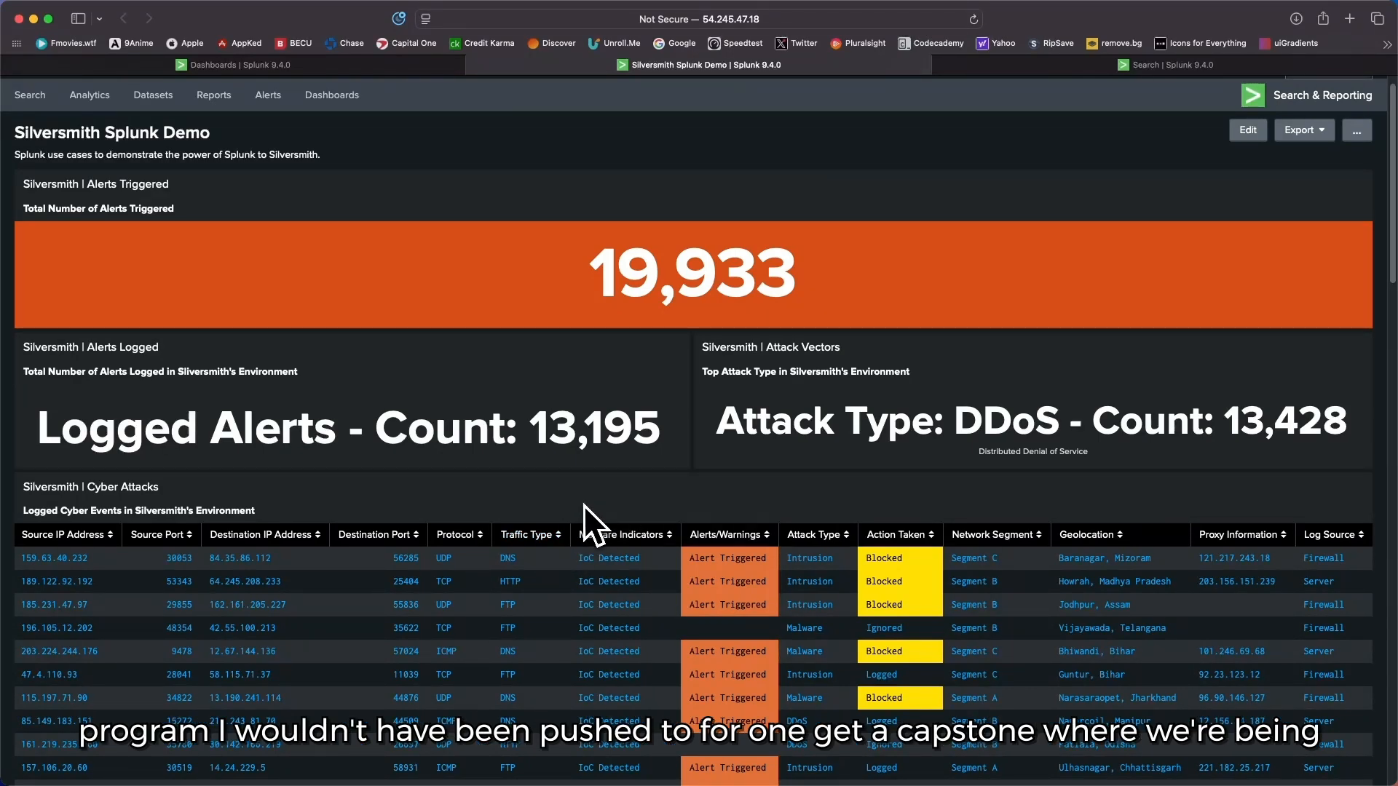
scroll(583, 506, "down", 3)
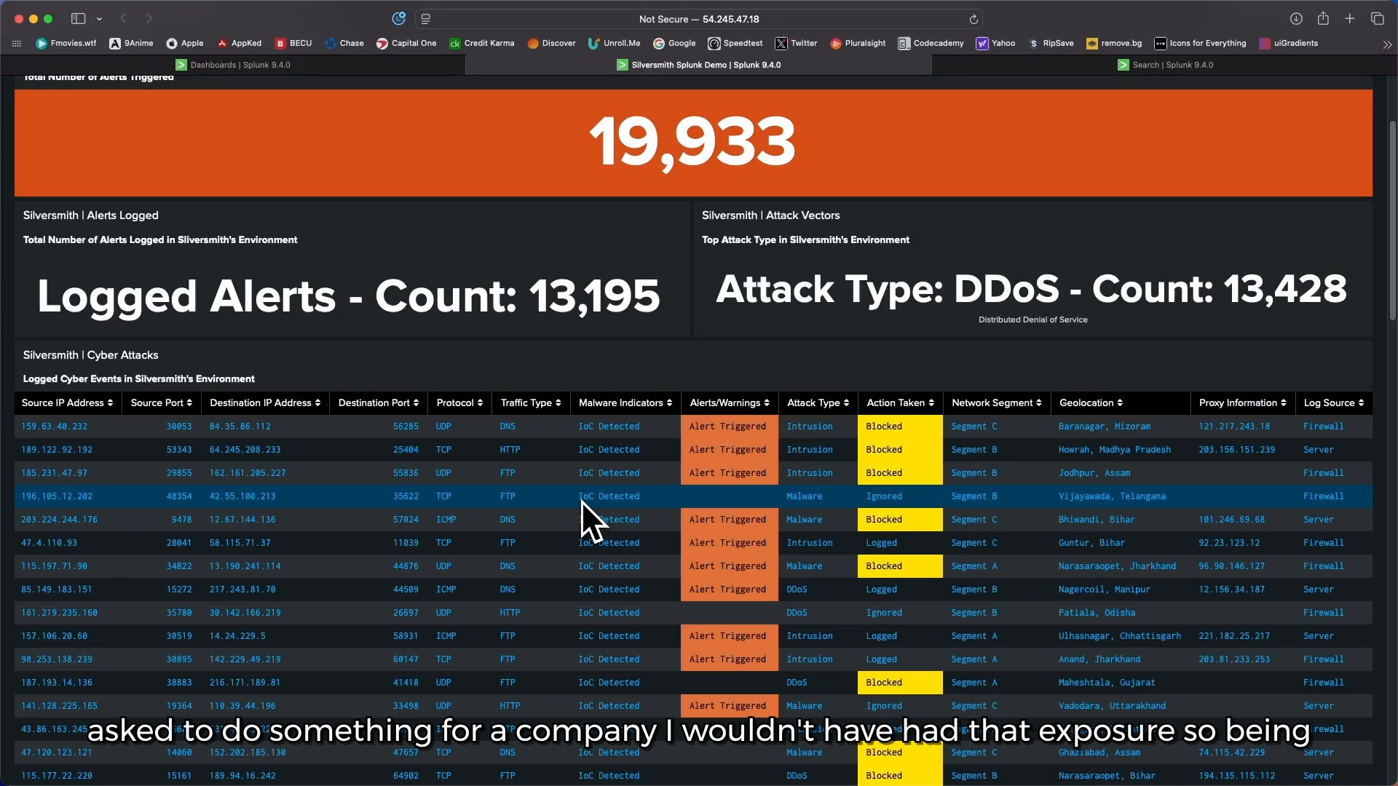
scroll(581, 501, "down", 5)
scroll(581, 501, "down", 5)
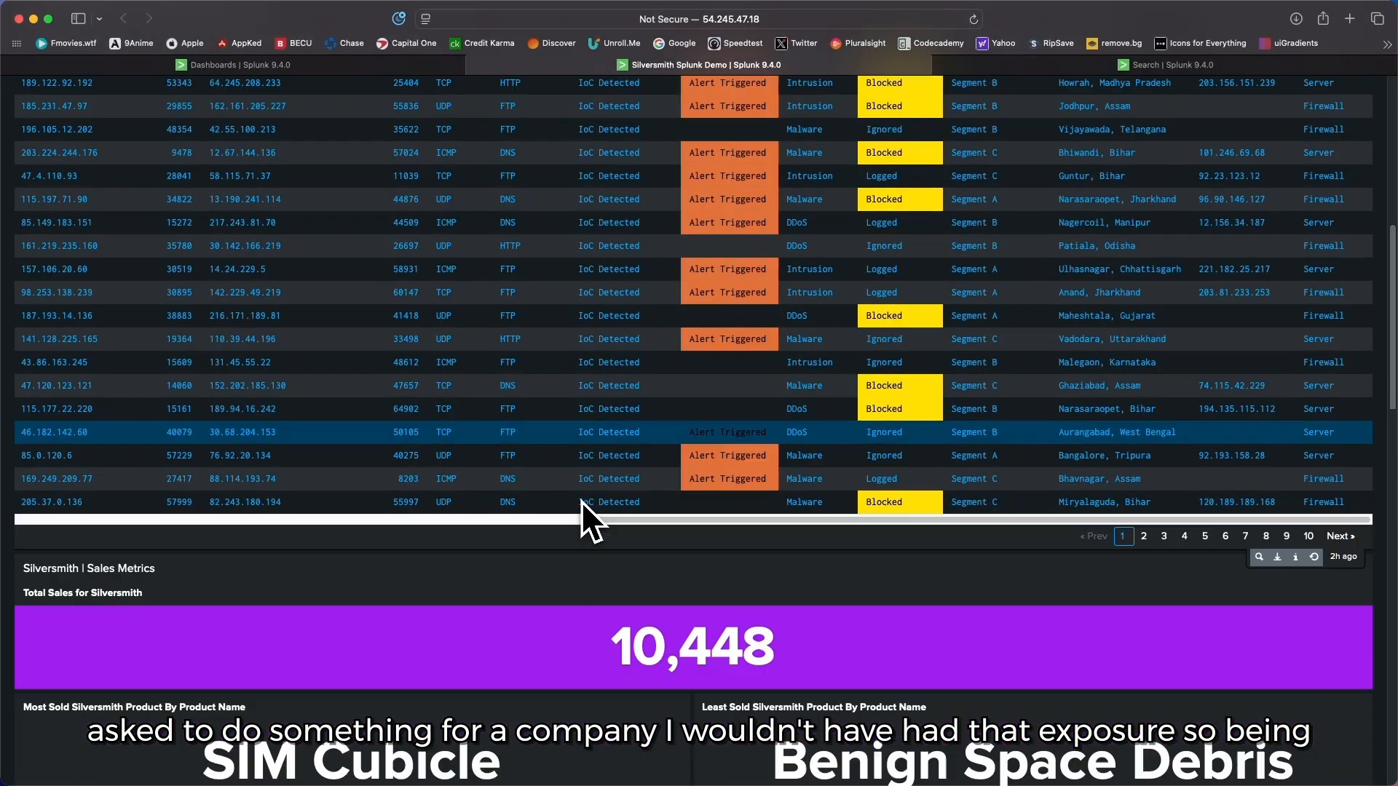
scroll(581, 501, "down", 3)
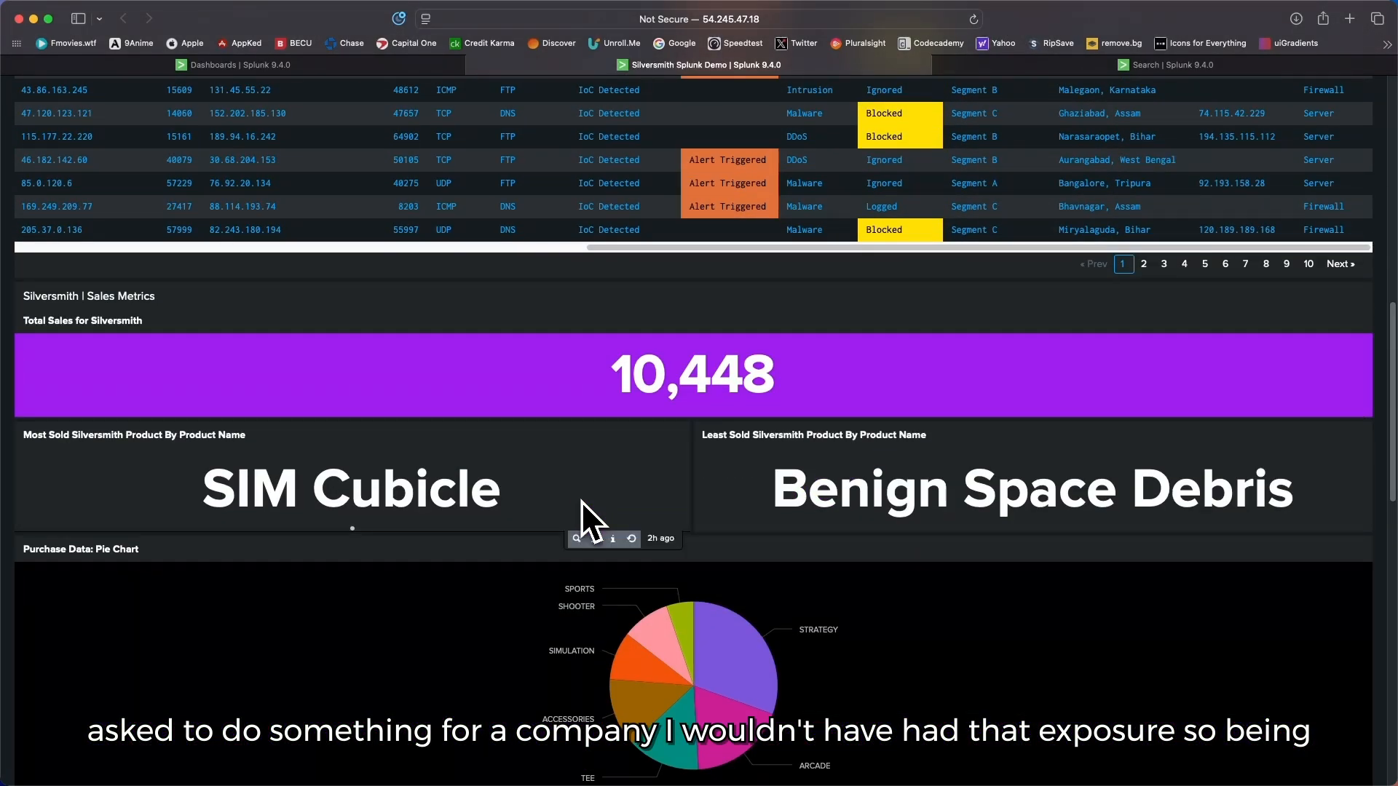
scroll(618, 526, "down", 6)
scroll(618, 526, "down", 5)
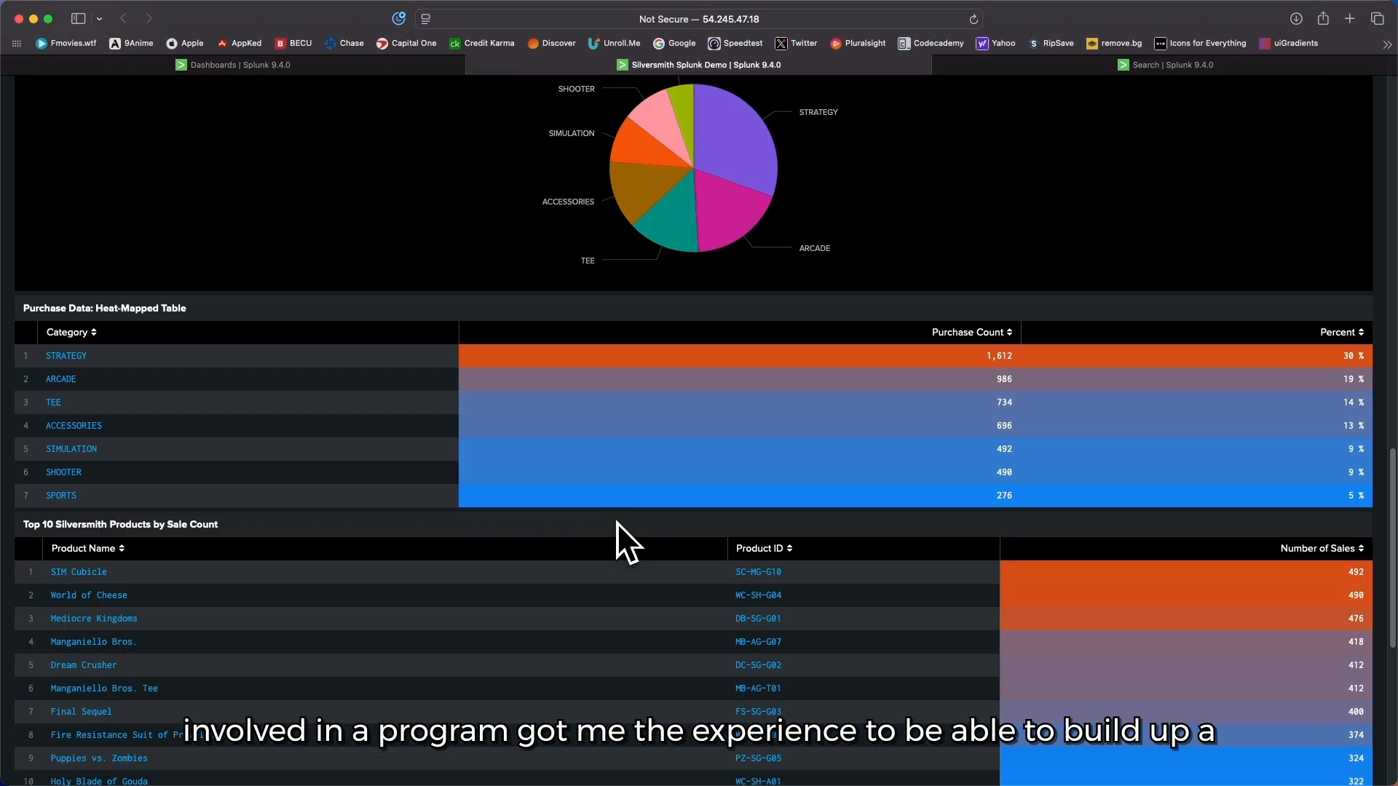
scroll(618, 522, "down", 5)
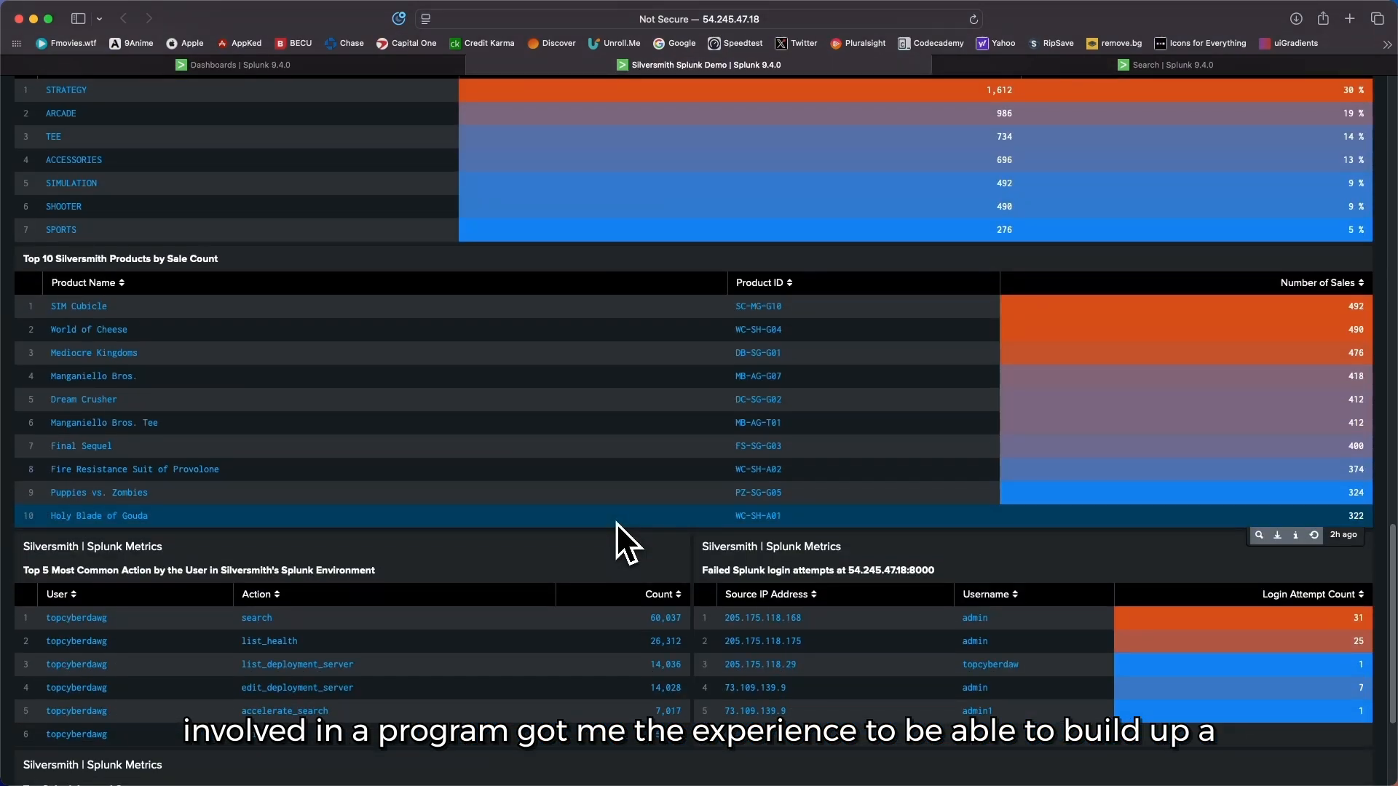
scroll(616, 523, "down", 4)
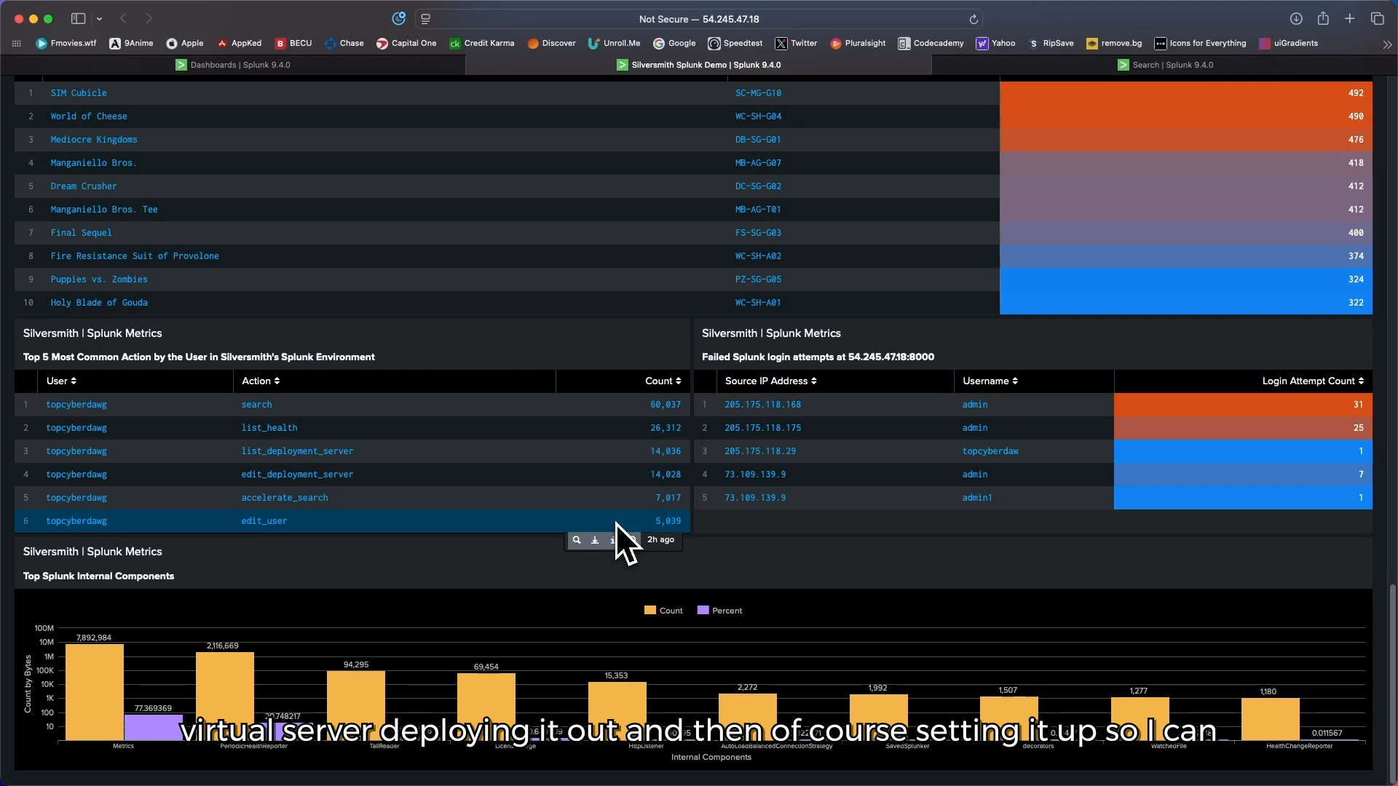
Step: Return to the dashboard's header, view the list of all dashboards, and go back to the Silversmith Splunk Demo dashboard
scroll(614, 522, "up", 4)
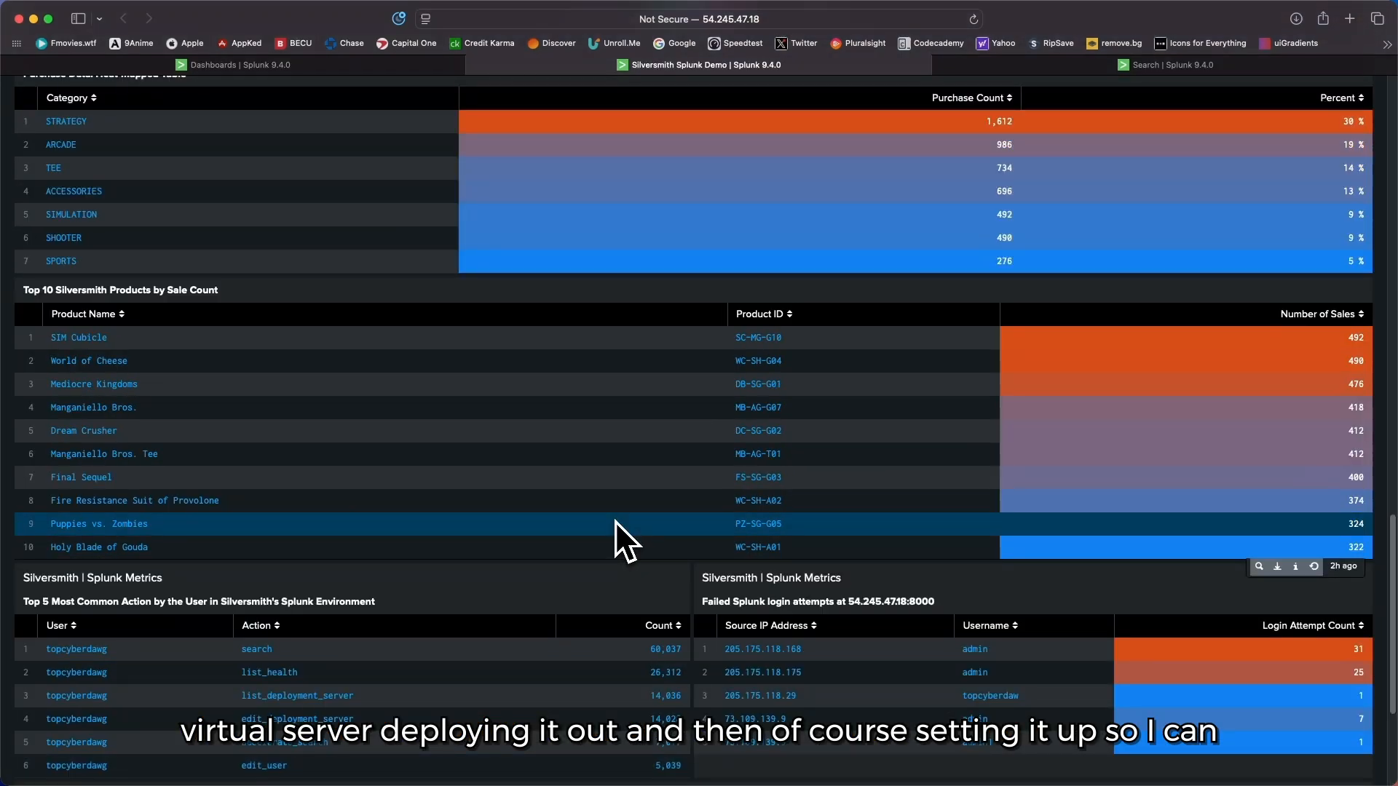
scroll(614, 521, "up", 10)
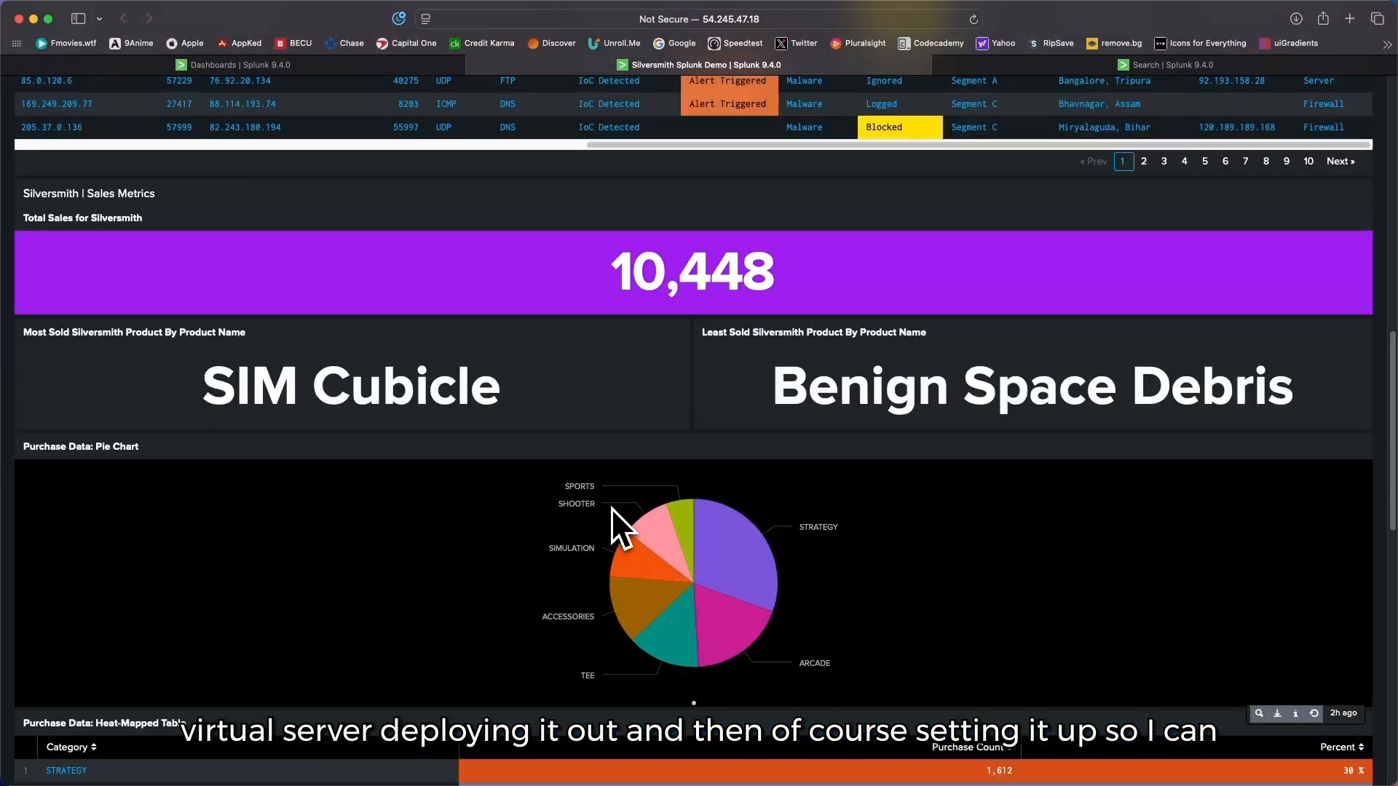
scroll(610, 508, "up", 12)
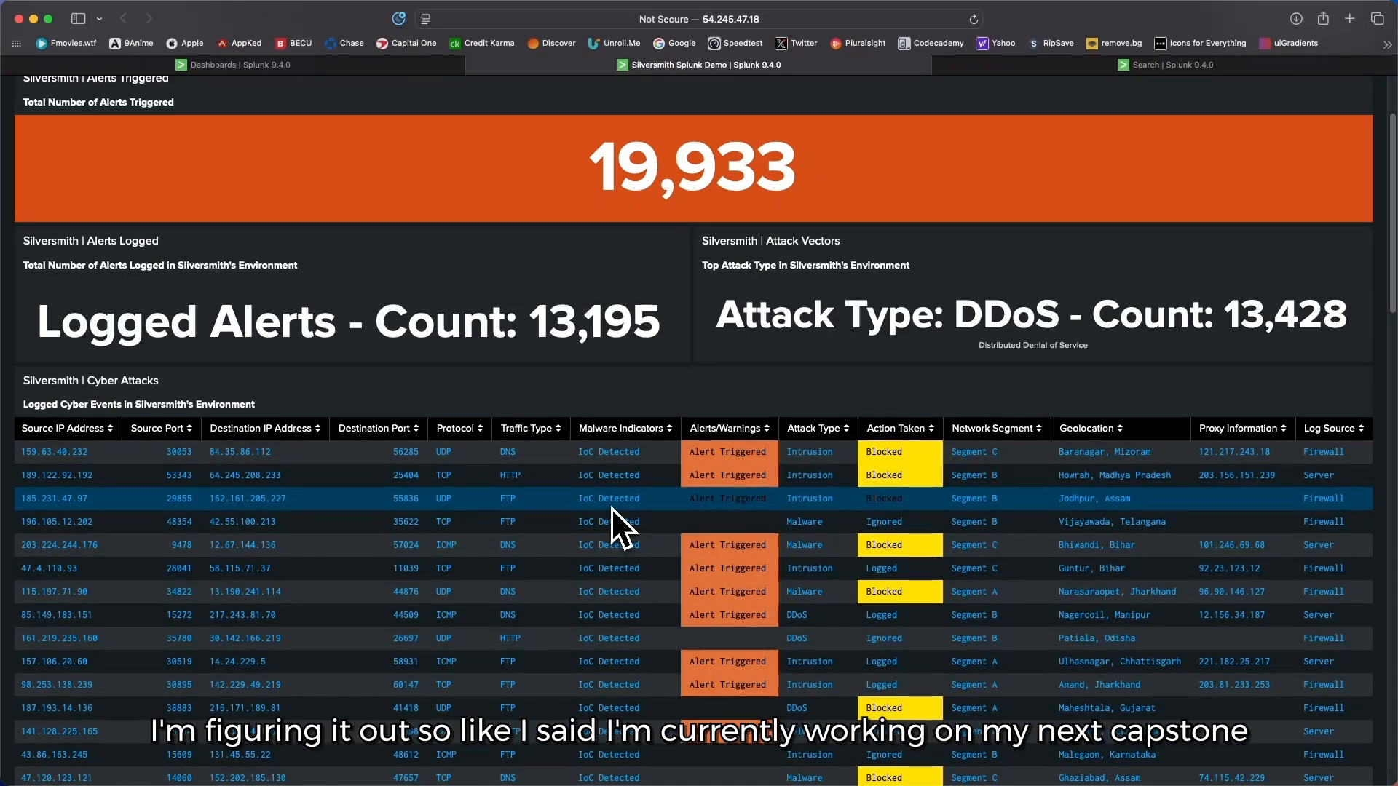
scroll(610, 508, "up", 3)
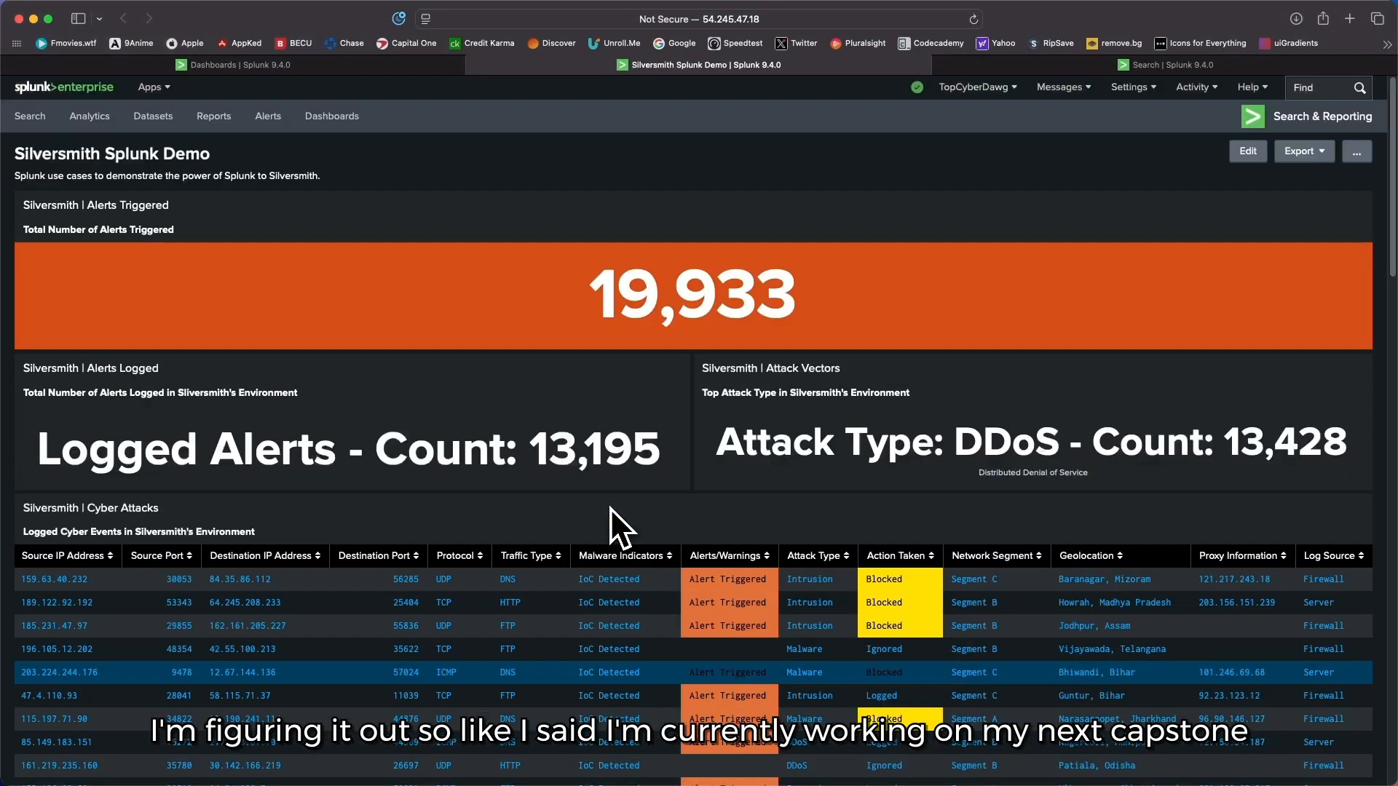
left_click(339, 64)
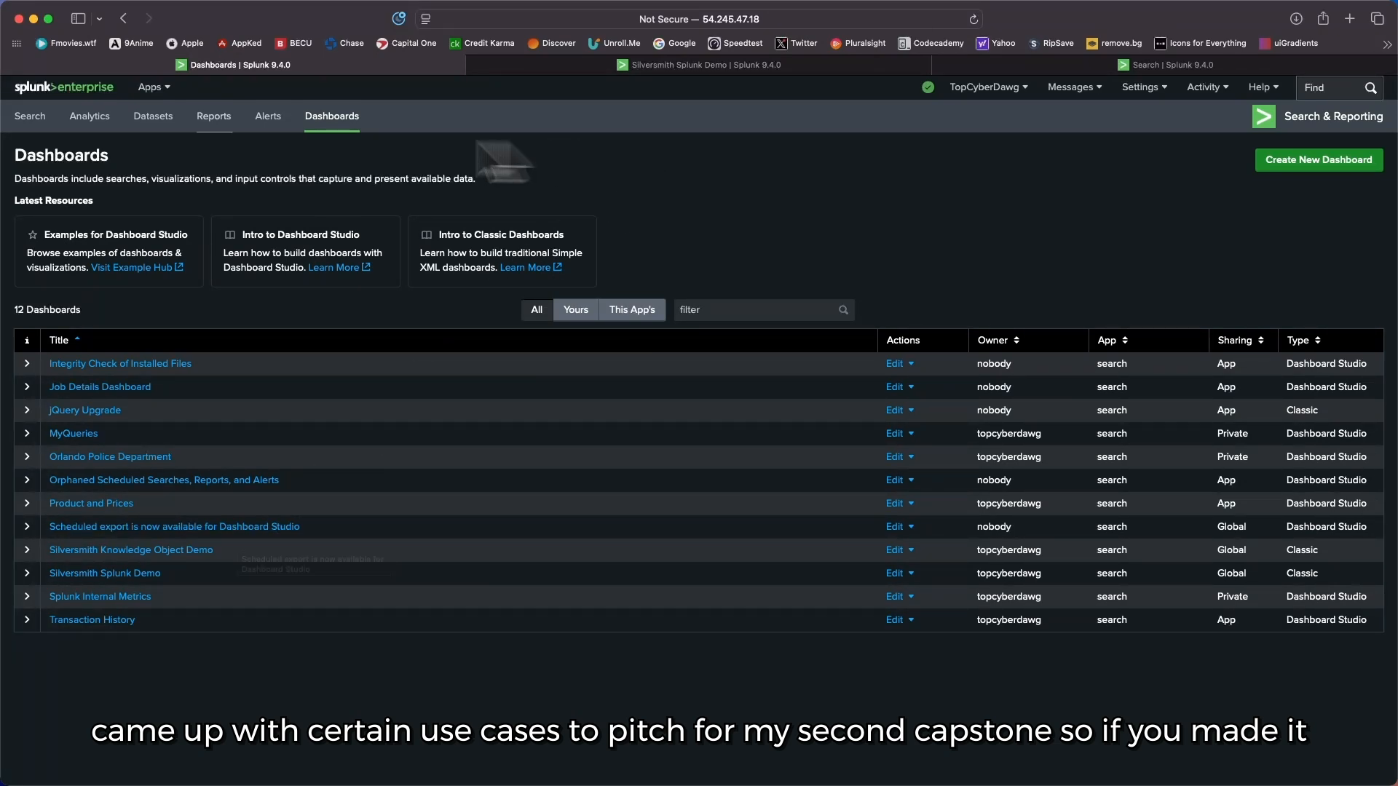
left_click(765, 65)
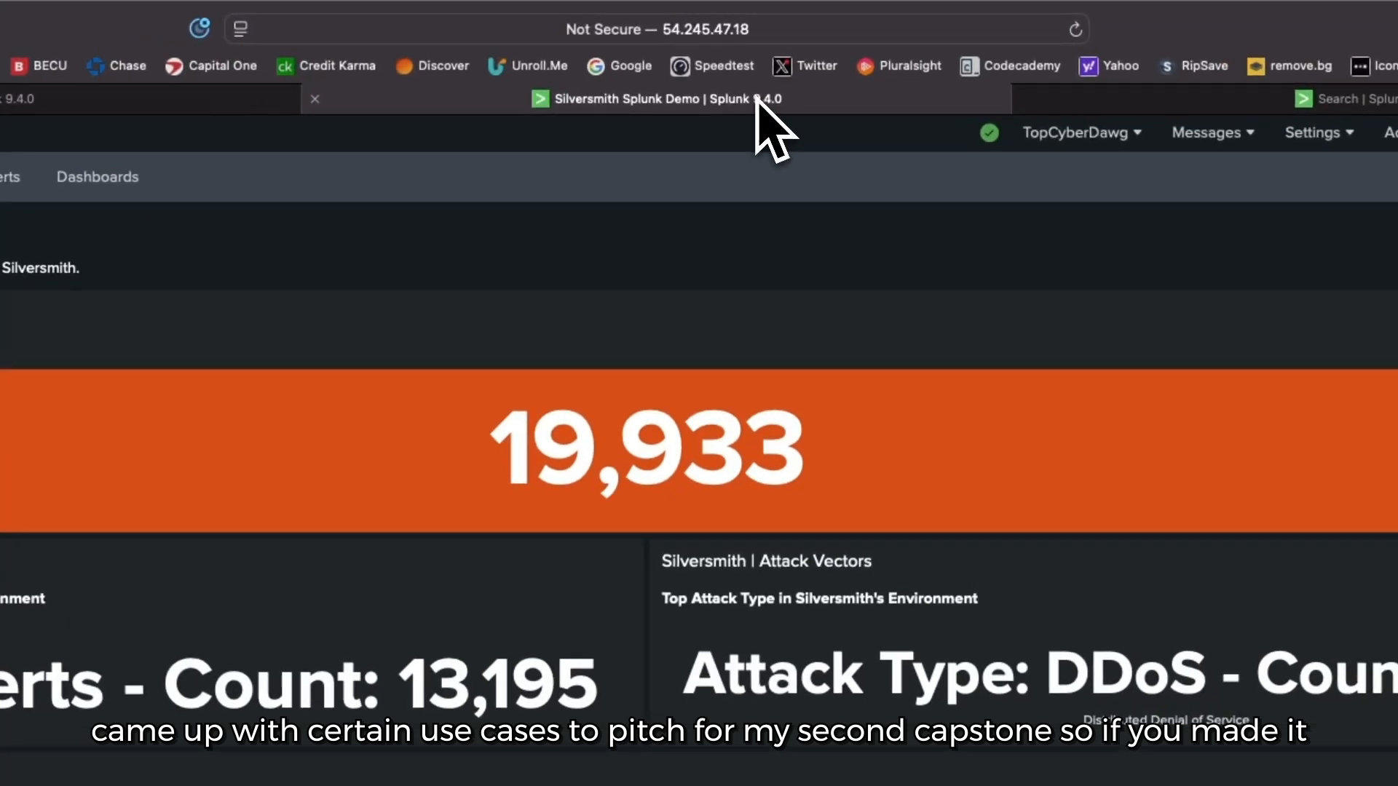